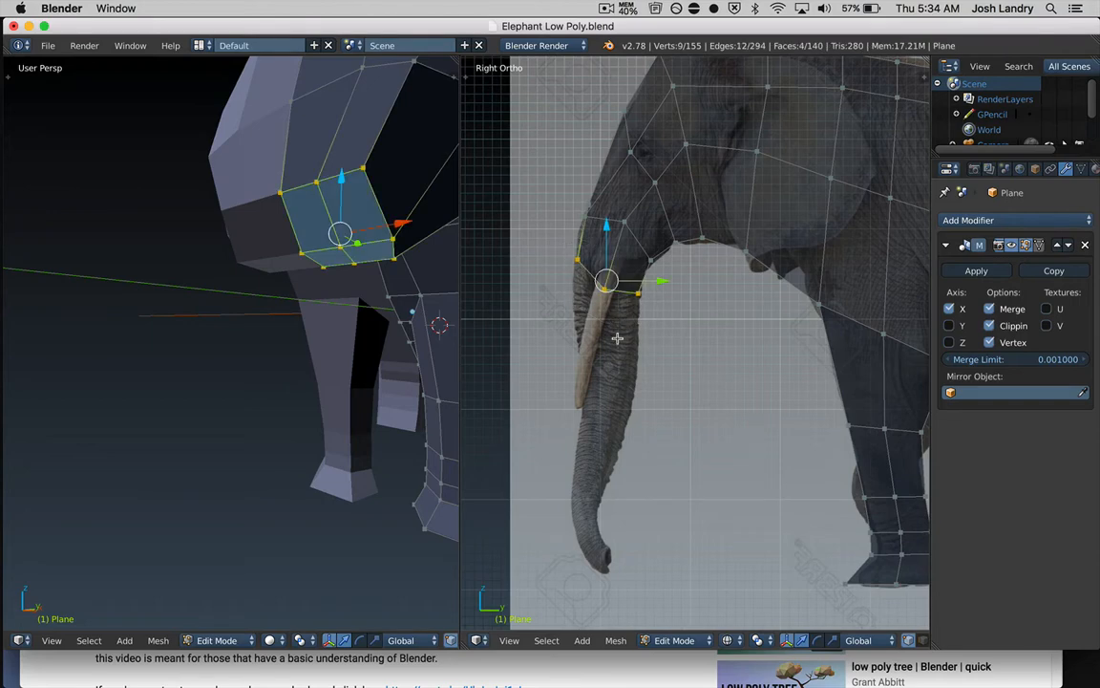
Extrude the open bottom loop of the trunk downward, then move, rotate and scale it to fit the reference trunk
{"action": "scroll", "coordinate": [614, 319], "scroll_direction": "up", "scroll_amount": 1}
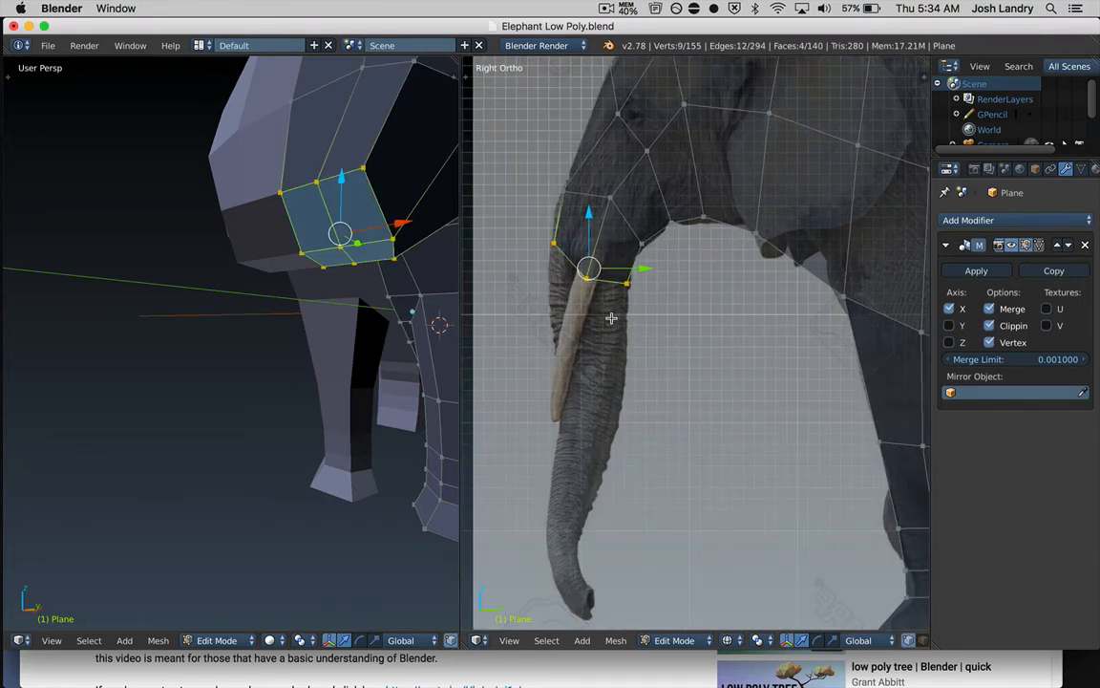
{"action": "middle_click_drag", "start_coordinate": [611, 318], "coordinate": [661, 316], "text": "shift"}
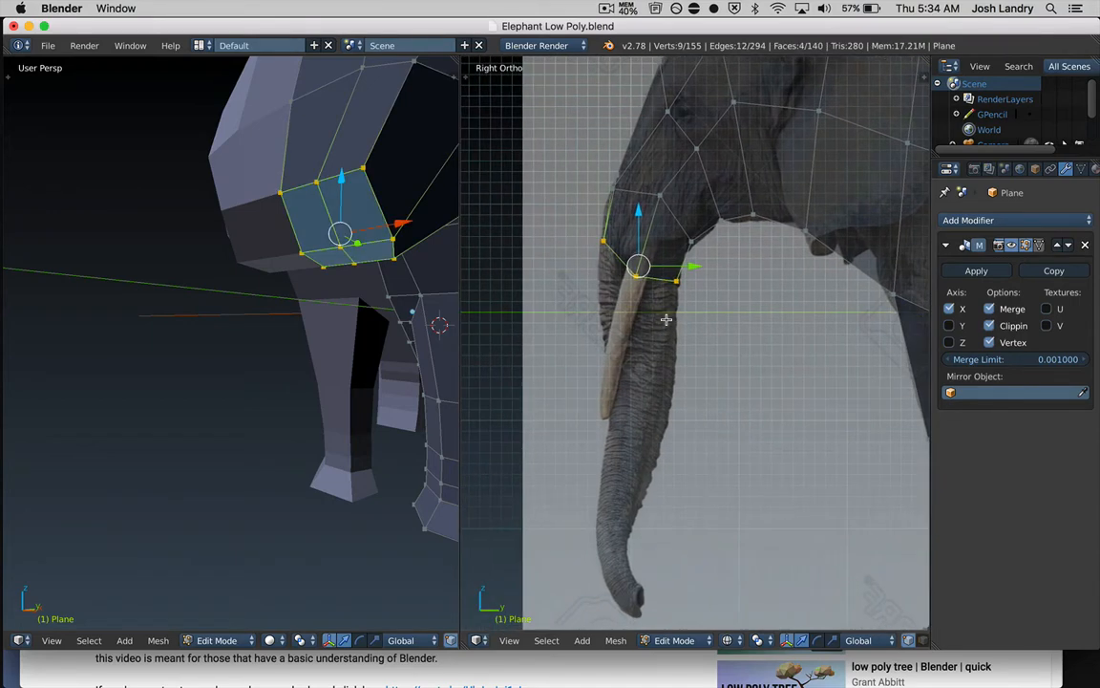
{"action": "key", "text": "e"}
{"action": "left_click", "coordinate": [623, 370]}
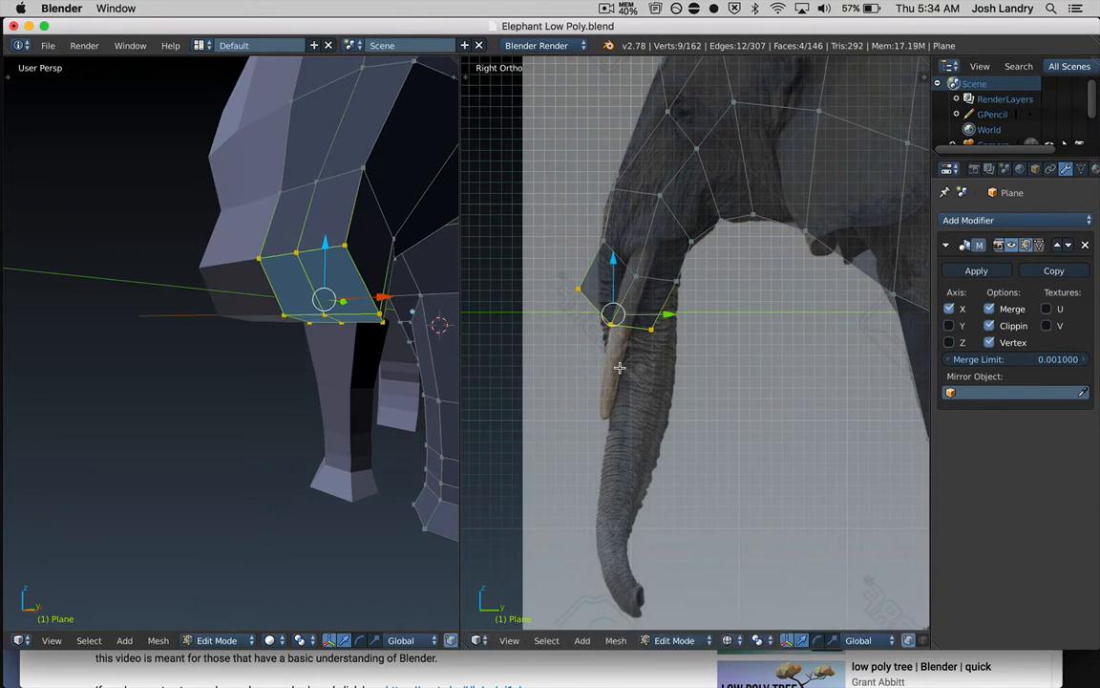
{"action": "key", "text": "g"}
{"action": "left_click", "coordinate": [645, 382]}
{"action": "key", "text": "r"}
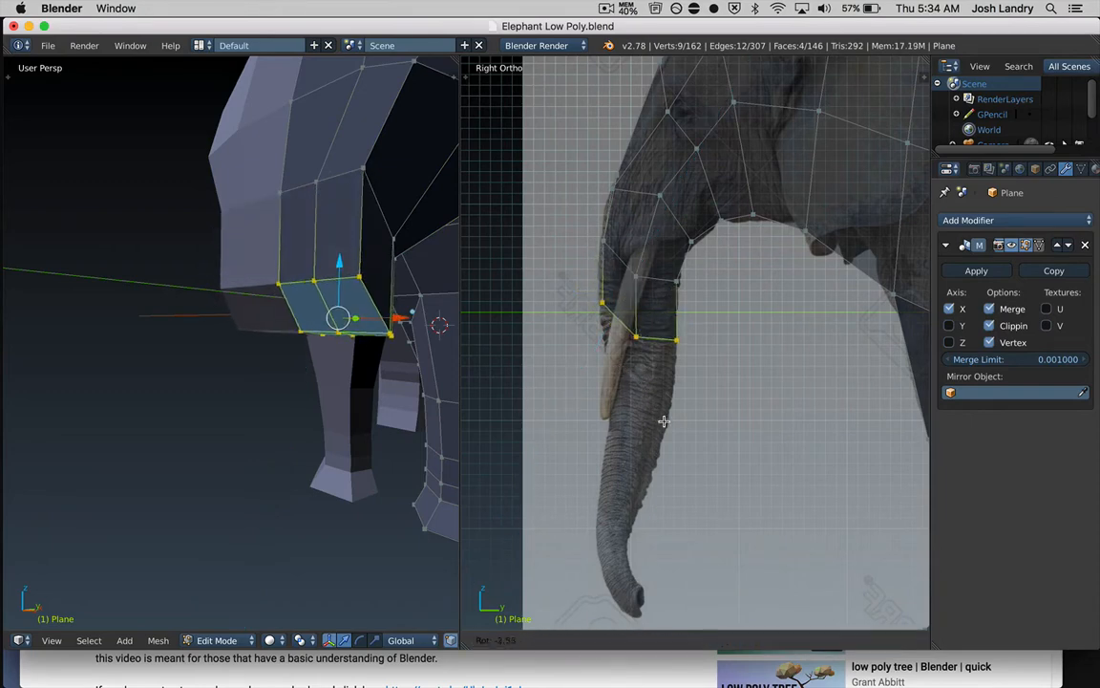
{"action": "left_click", "coordinate": [668, 418]}
{"action": "key", "text": "s"}
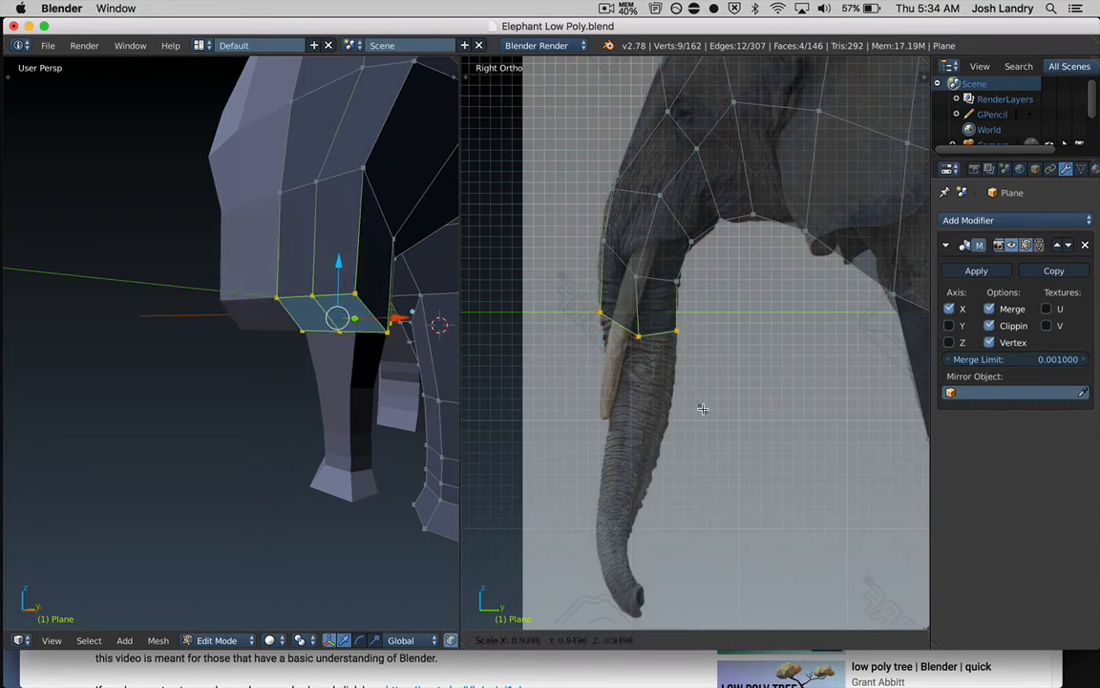
{"action": "left_click", "coordinate": [697, 400]}
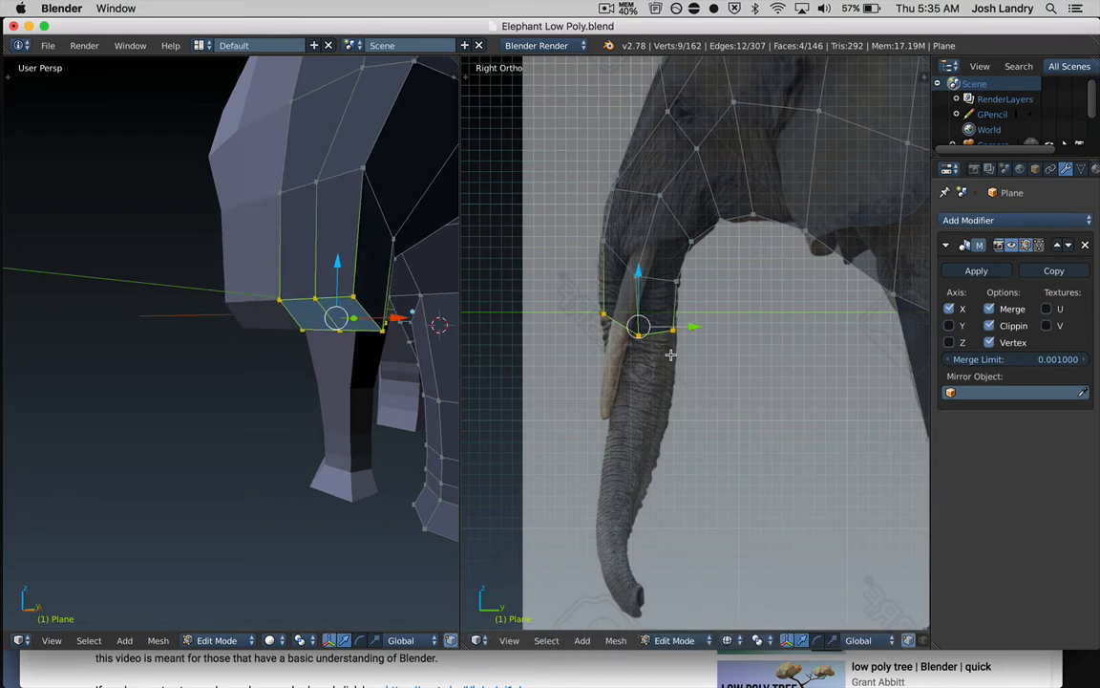
Extrude a second trunk segment downward and move and rotate its bottom loop to match the reference trunk
{"action": "key", "text": "e"}
{"action": "left_click", "coordinate": [670, 430]}
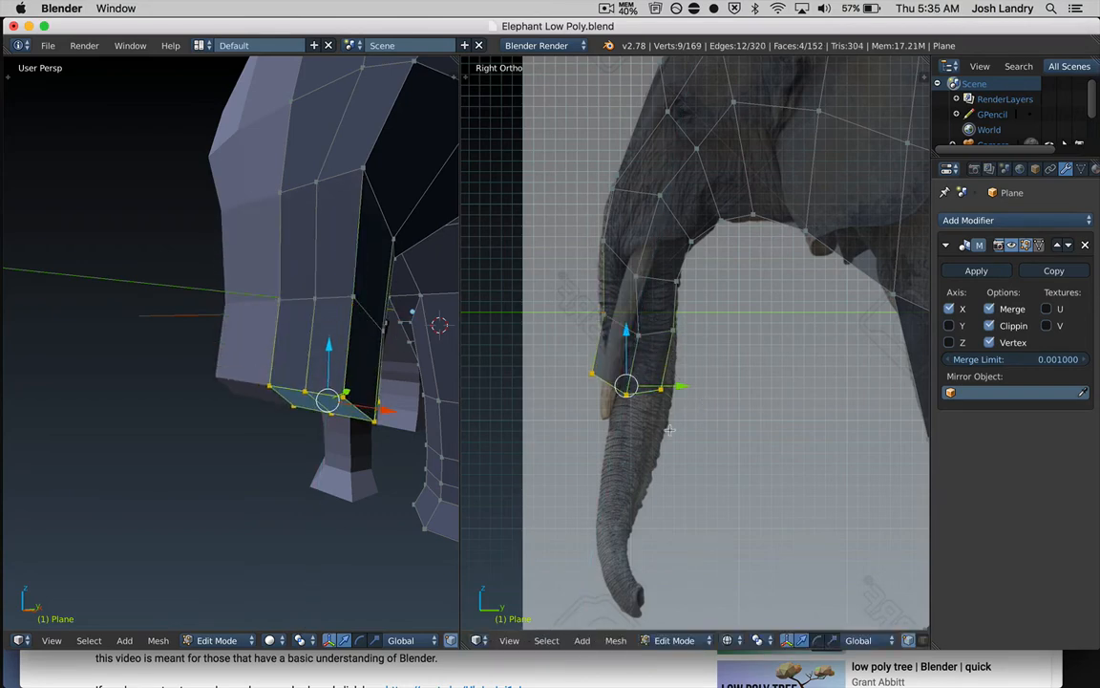
{"action": "key", "text": "g"}
{"action": "left_click", "coordinate": [662, 446]}
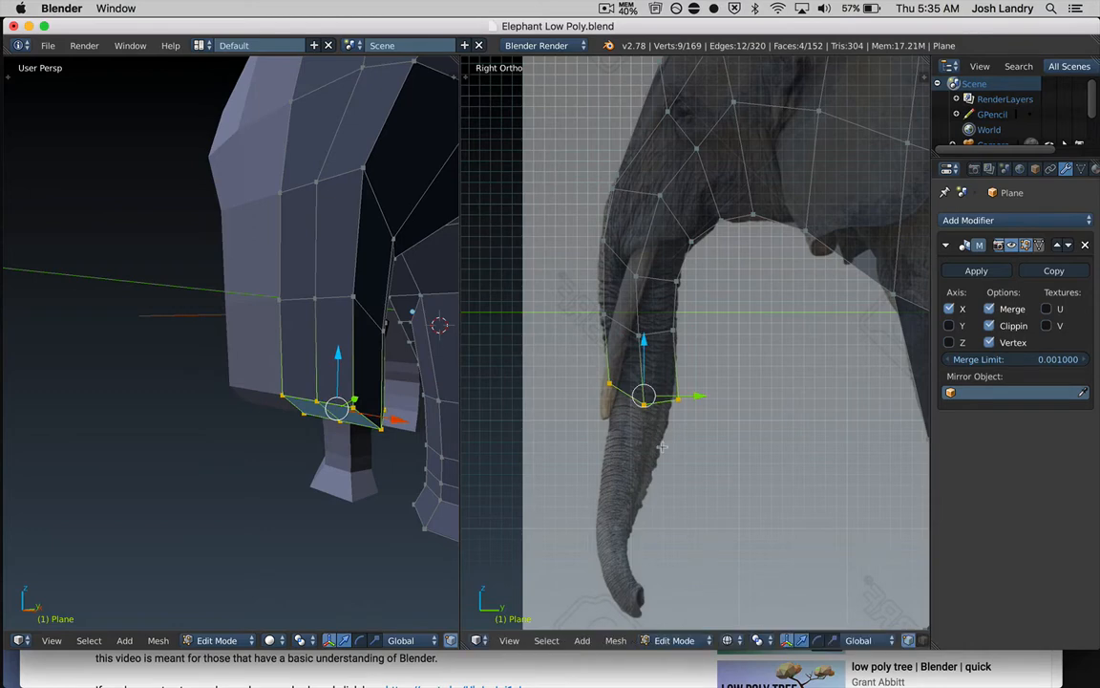
{"action": "key", "text": "r"}
{"action": "left_click", "coordinate": [676, 439]}
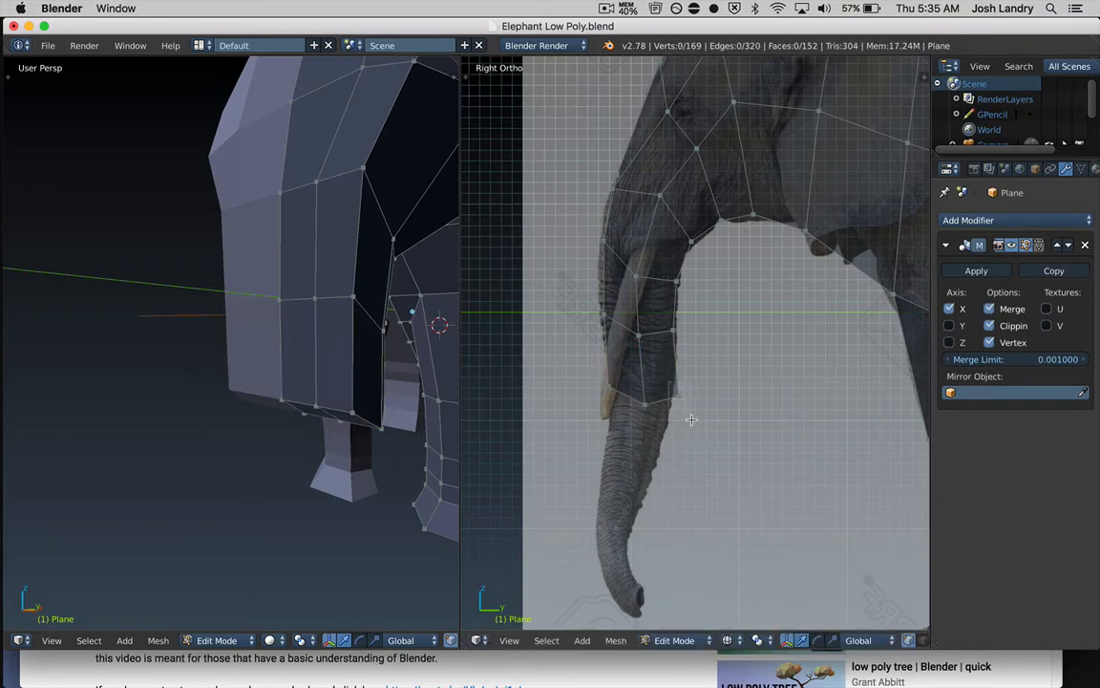
Move the rear and front vertices of the lowest trunk loop down onto the reference outline
{"action": "right_click", "coordinate": [680, 398]}
{"action": "key", "text": "g"}
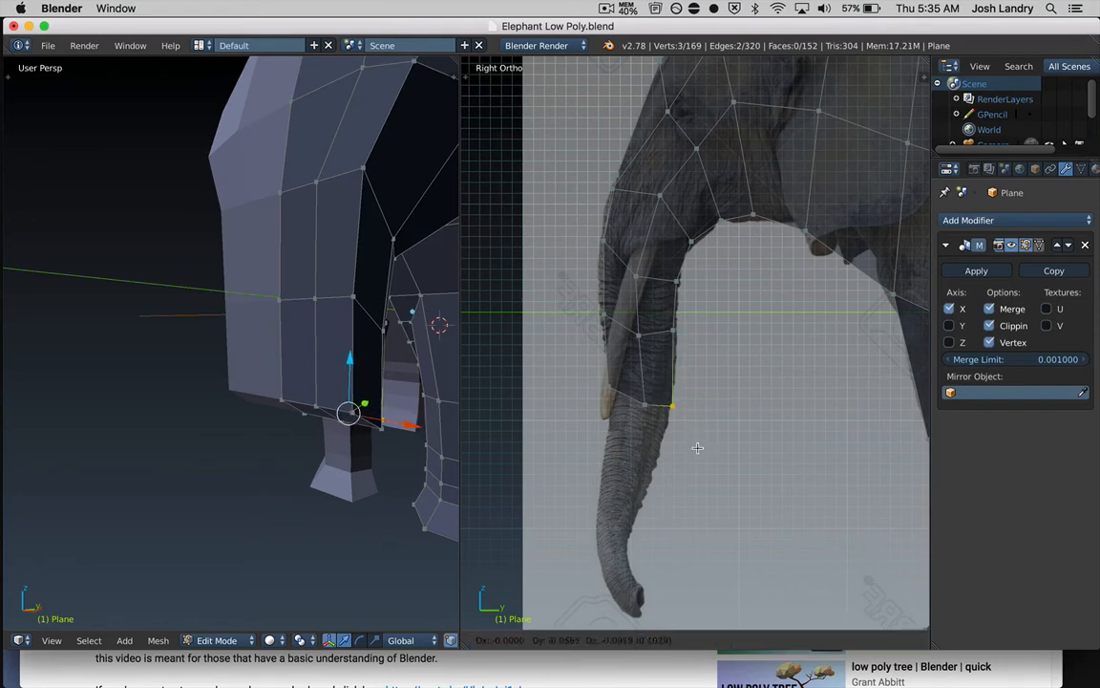
{"action": "left_click", "coordinate": [697, 449]}
{"action": "key", "text": "a"}
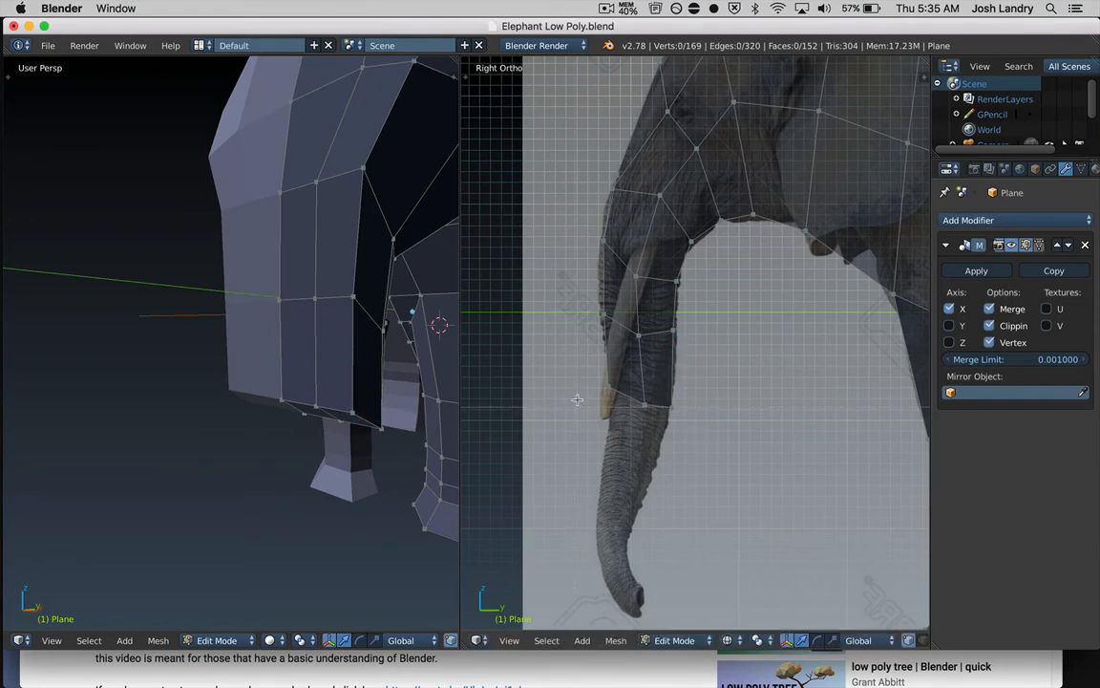
{"action": "key", "text": "b"}
{"action": "left_click_drag", "start_coordinate": [594, 375], "coordinate": [623, 411]}
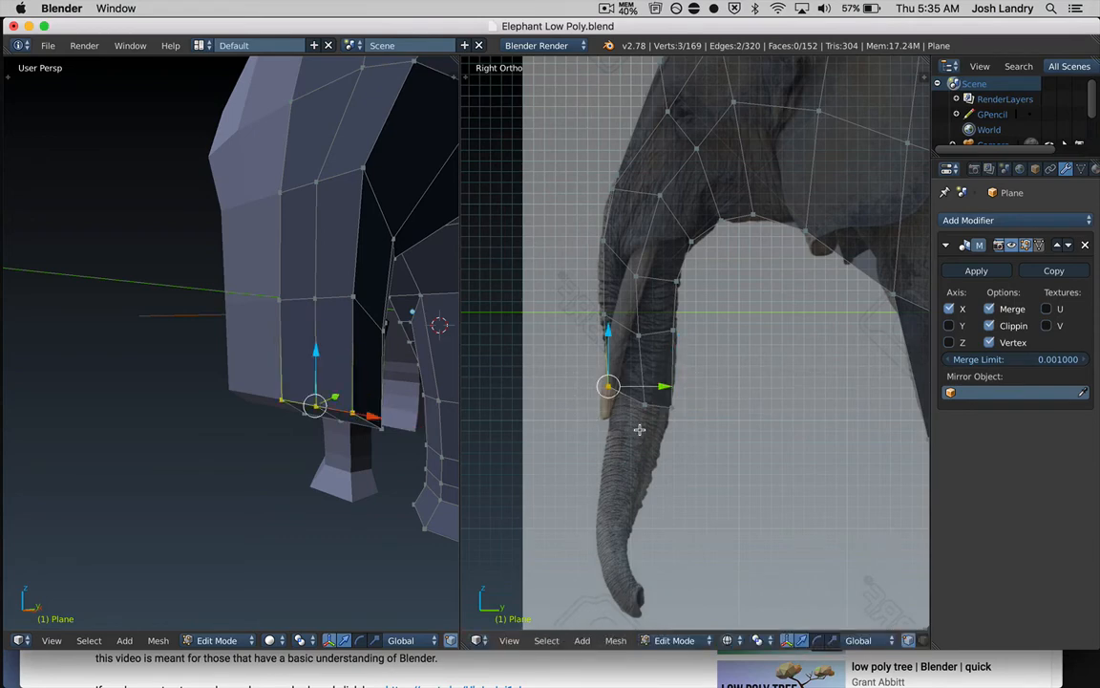
{"action": "key", "text": "g"}
{"action": "left_click", "coordinate": [642, 449]}
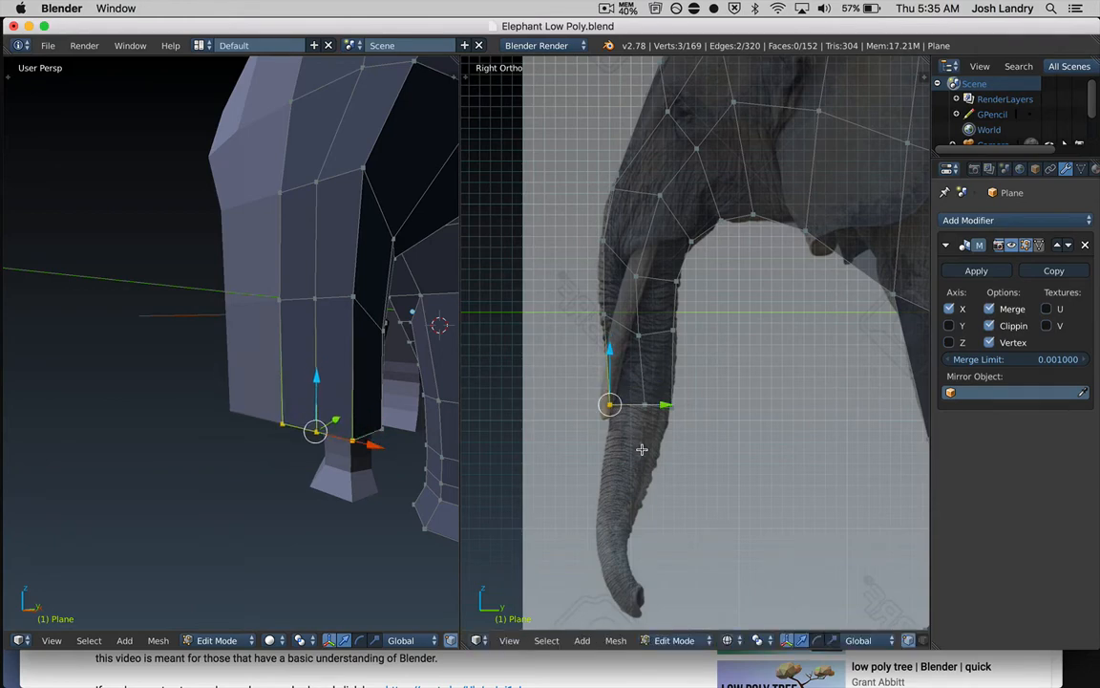
Move the middle vertices of the lowest trunk loop slightly down and forward in the side view
{"action": "key", "text": "g"}
{"action": "left_click", "coordinate": [654, 445]}
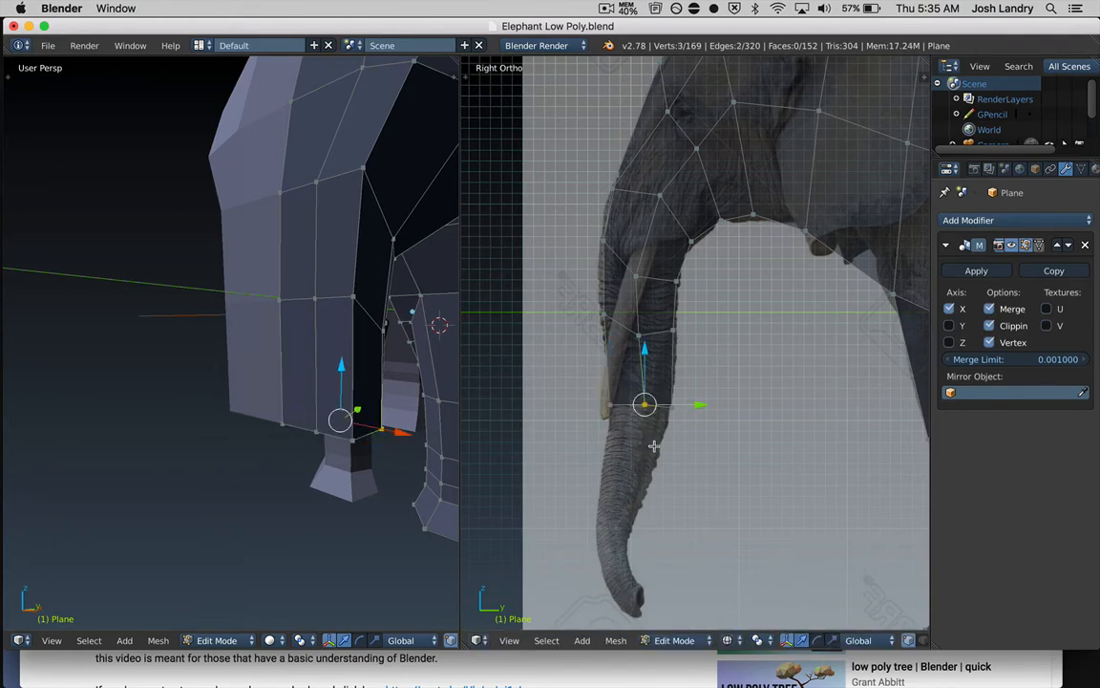
{"action": "key", "text": "g"}
{"action": "left_click", "coordinate": [658, 471]}
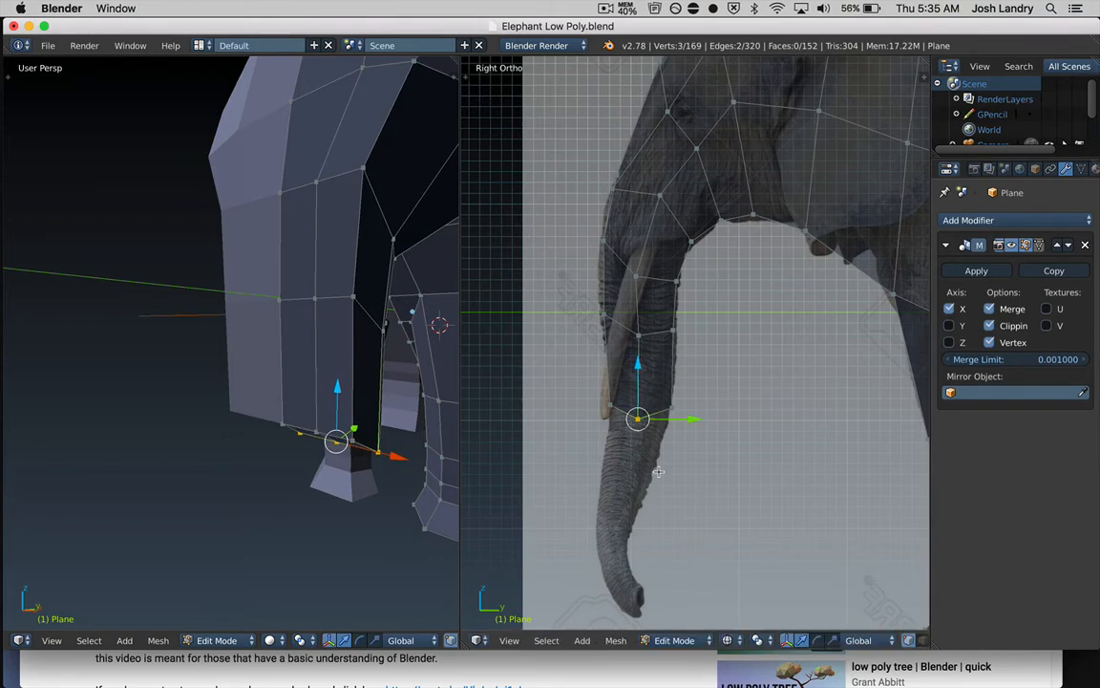
{"action": "key", "text": "a"}
Extrude the lowest trunk loop downward three times, by about 0.43, 0.55 and 0.64, to reach near the trunk tip
{"action": "key", "text": "b"}
{"action": "left_click_drag", "start_coordinate": [548, 356], "coordinate": [714, 461]}
{"action": "key", "text": "e"}
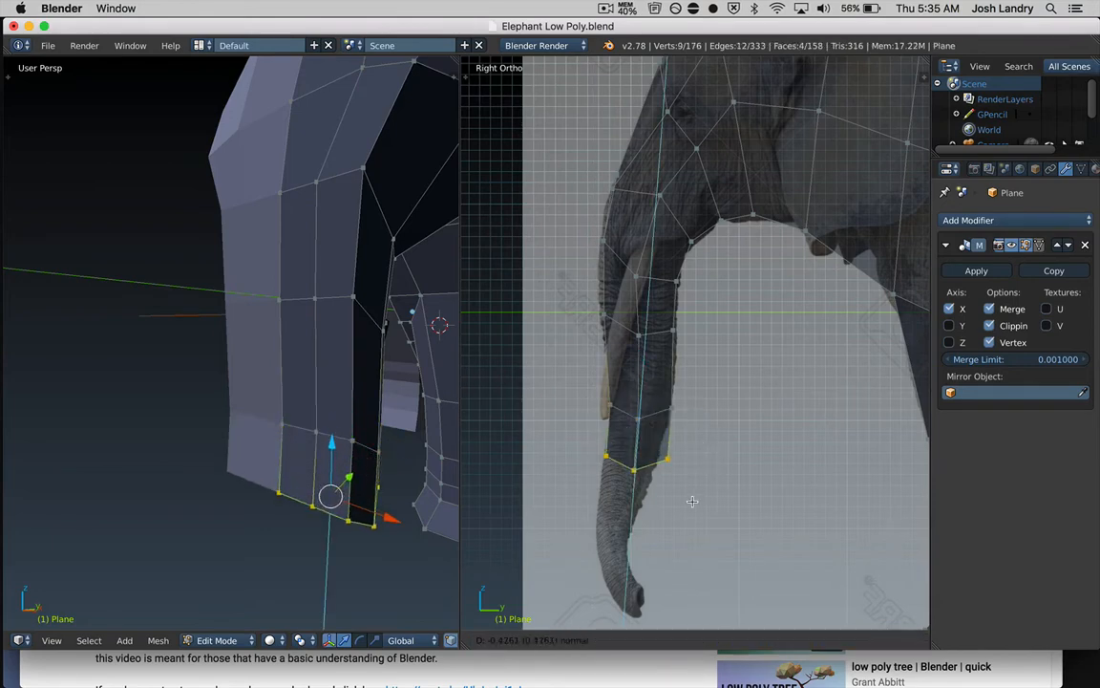
{"action": "left_click", "coordinate": [693, 501]}
{"action": "key", "text": "e"}
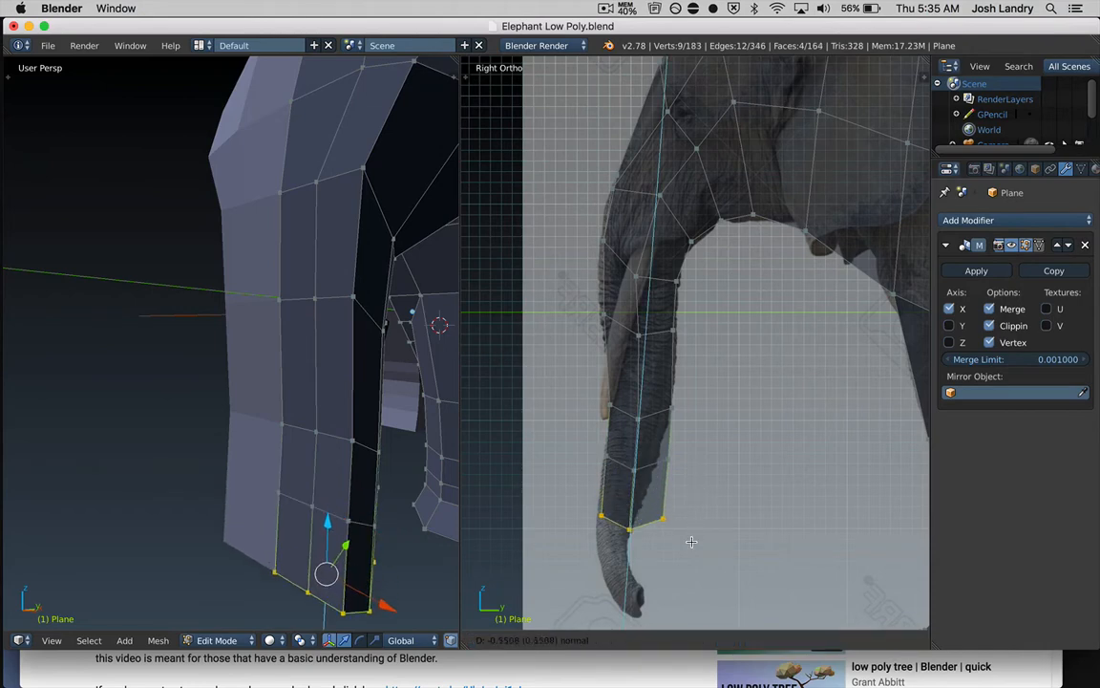
{"action": "left_click", "coordinate": [692, 541]}
{"action": "key", "text": "e"}
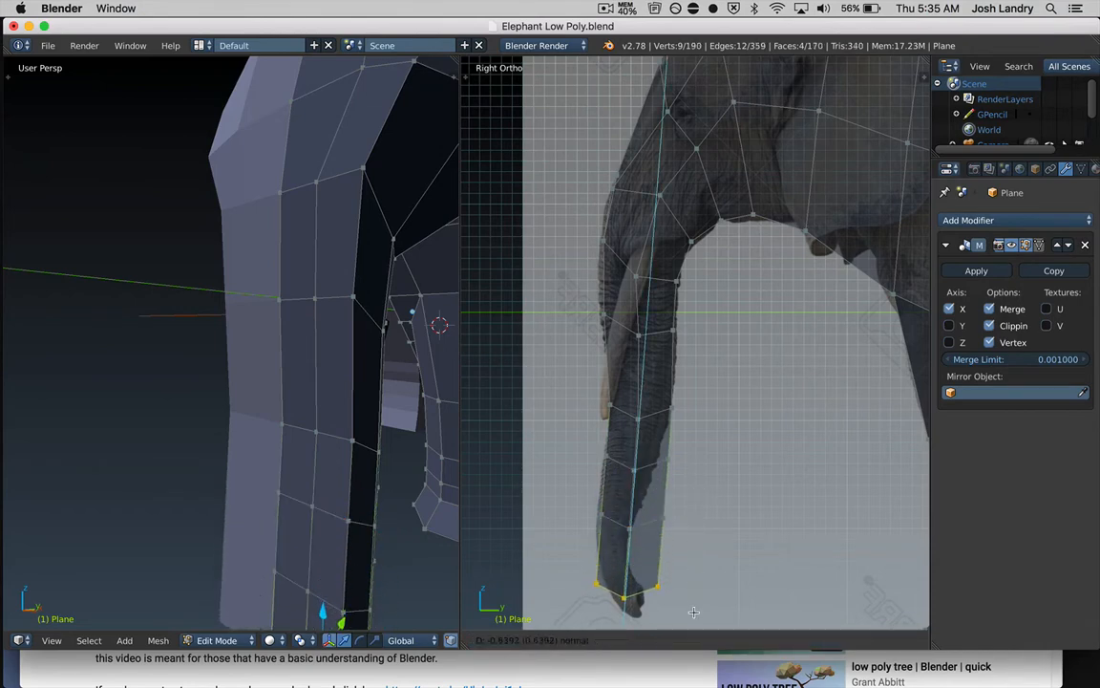
{"action": "left_click", "coordinate": [695, 596]}
Scale the trunk's end loop to about 0.56, then move and rotate it to fit the reference trunk tip
{"action": "scroll", "coordinate": [675, 443], "scroll_direction": "down", "scroll_amount": 1}
{"action": "scroll", "coordinate": [369, 432], "scroll_direction": "down", "scroll_amount": 2}
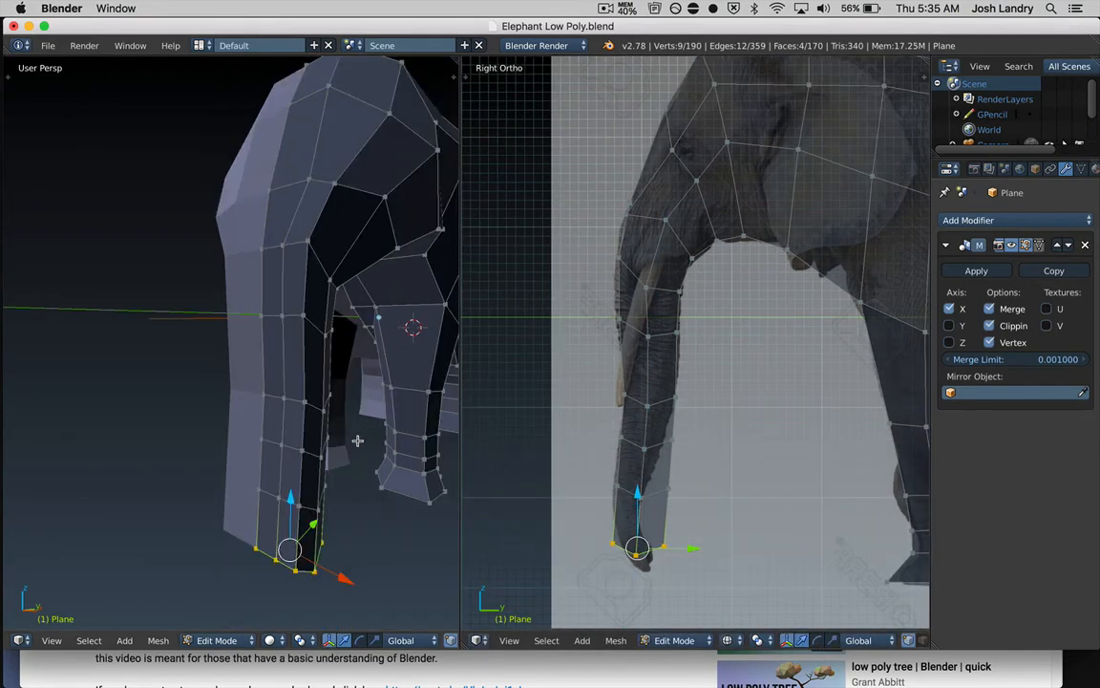
{"action": "middle_click_drag", "start_coordinate": [356, 443], "coordinate": [341, 375]}
{"action": "scroll", "coordinate": [624, 488], "scroll_direction": "up", "scroll_amount": 1}
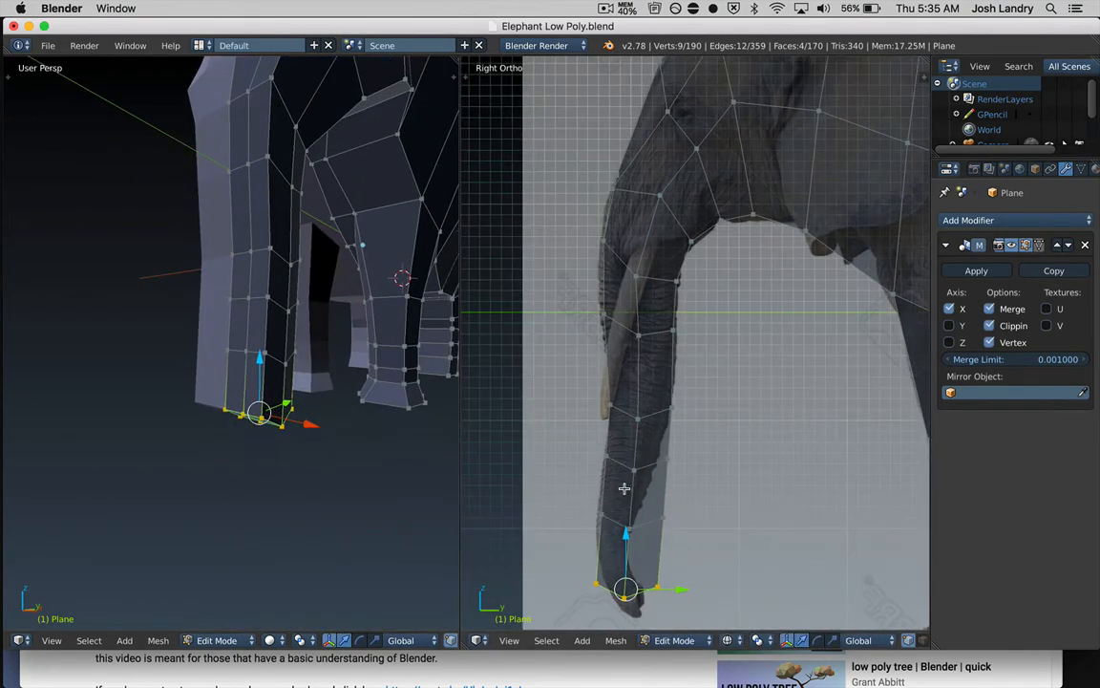
{"action": "middle_click_drag", "start_coordinate": [623, 488], "coordinate": [681, 403], "text": "shift"}
{"action": "scroll", "coordinate": [661, 439], "scroll_direction": "up", "scroll_amount": 1}
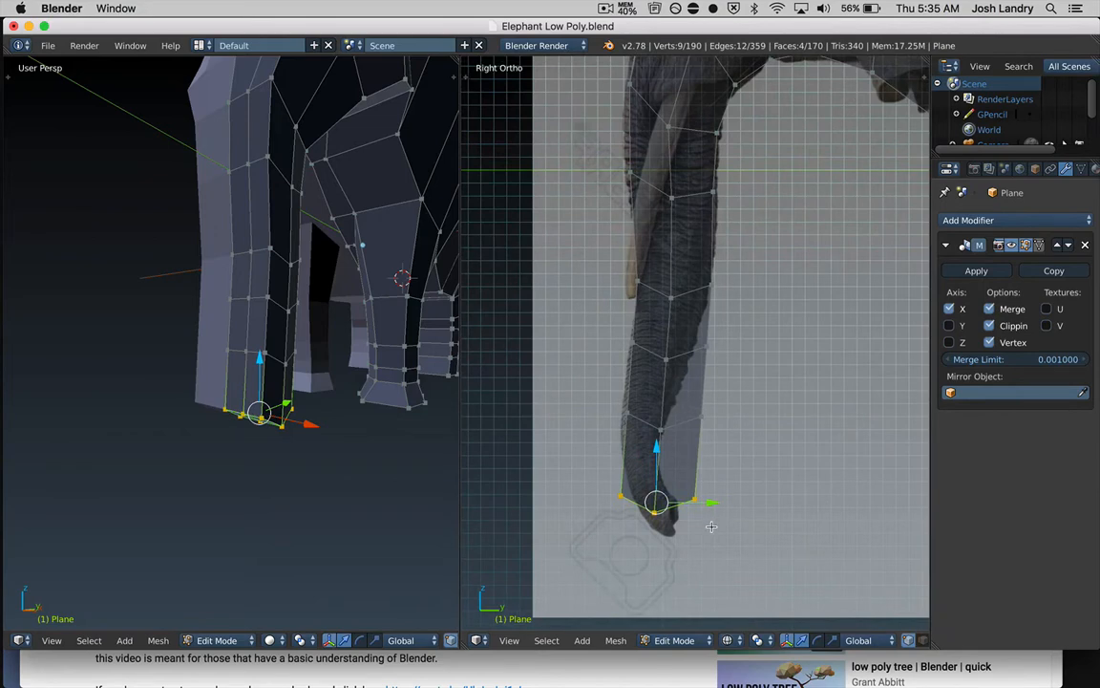
{"action": "key", "text": "s"}
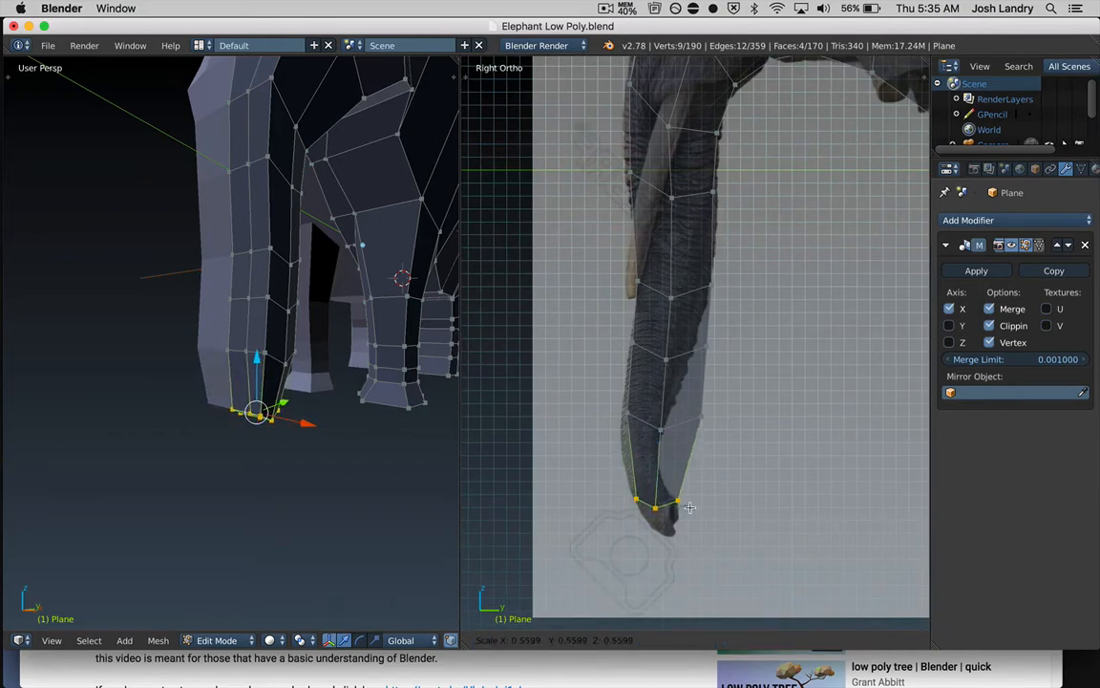
{"action": "left_click", "coordinate": [690, 508]}
{"action": "key", "text": "g"}
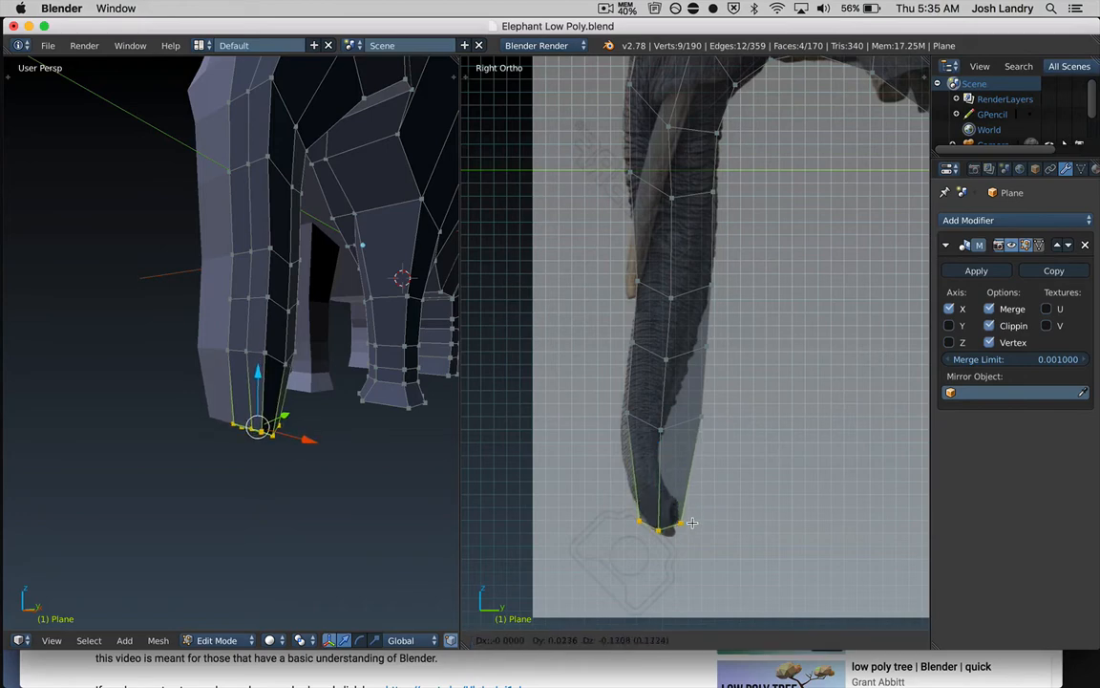
{"action": "left_click", "coordinate": [692, 524]}
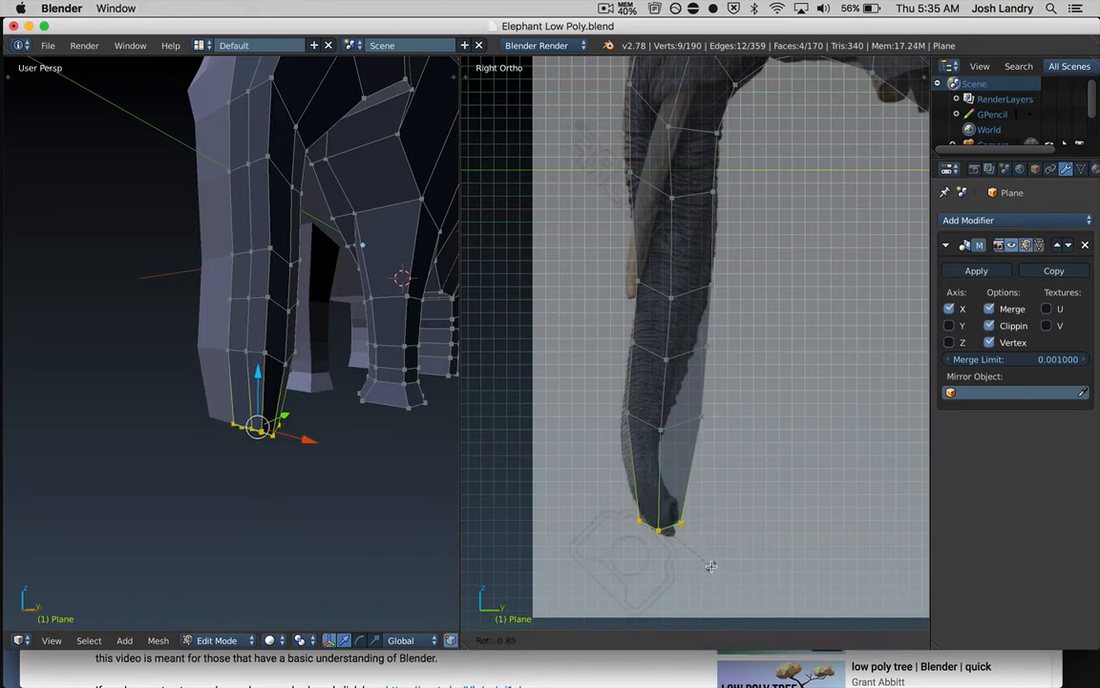
{"action": "key", "text": "r"}
{"action": "left_click", "coordinate": [714, 556]}
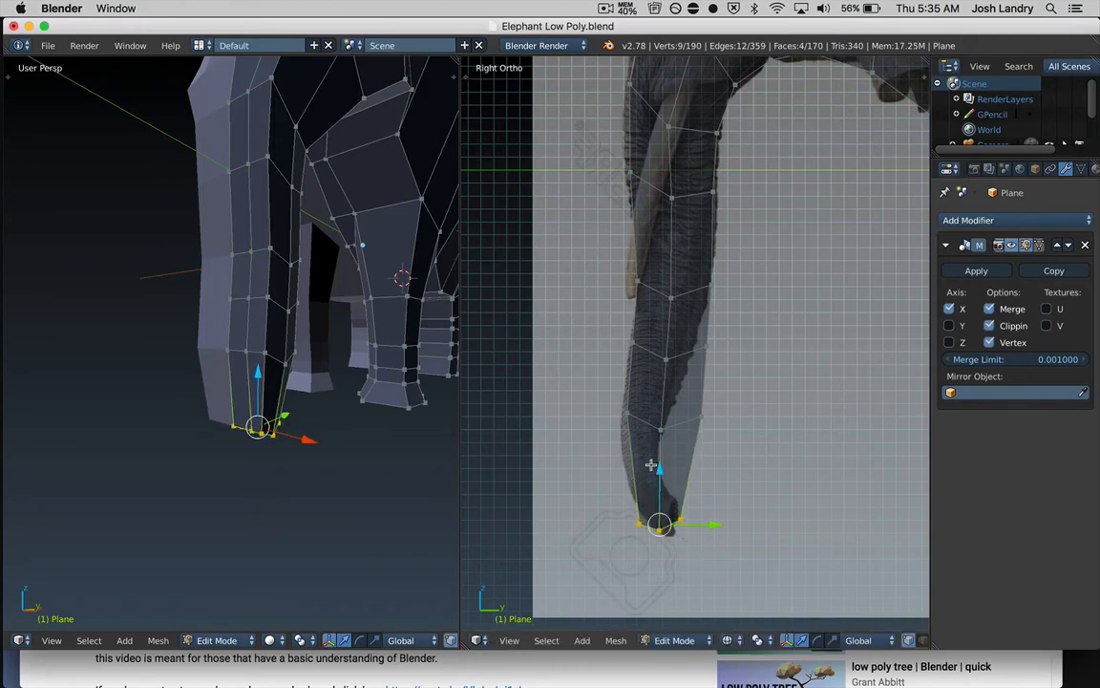
{"action": "key", "text": "a"}
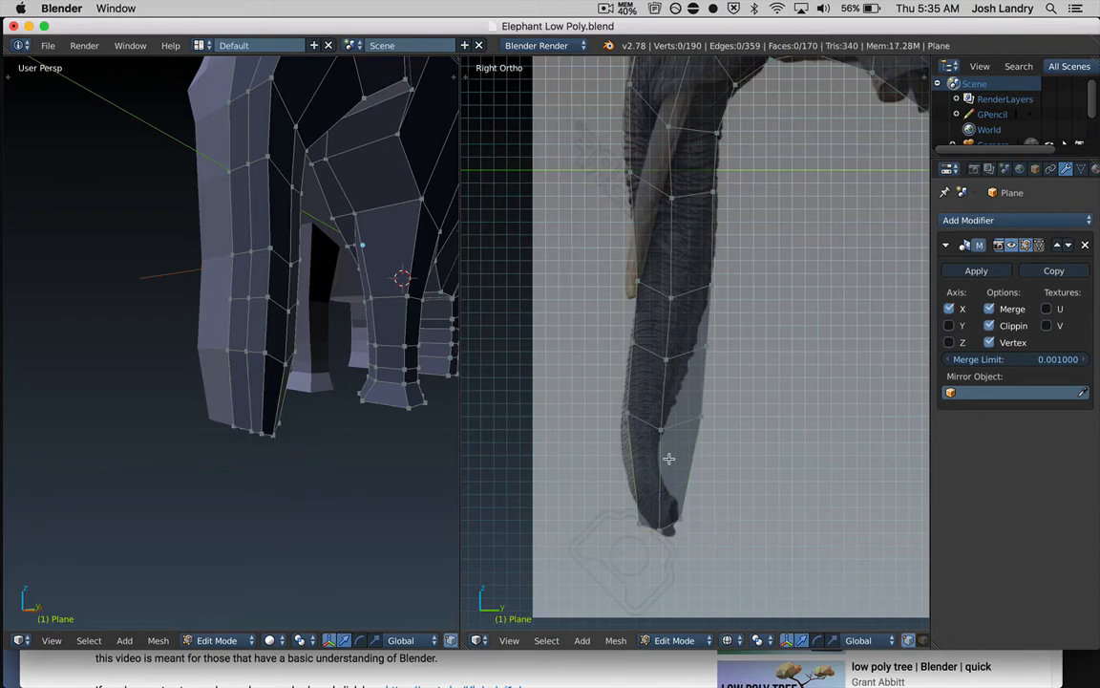
Move the loop just above the trunk tip forward to follow the bend of the reference trunk
{"action": "key", "text": "b"}
{"action": "left_click_drag", "start_coordinate": [616, 401], "coordinate": [729, 453]}
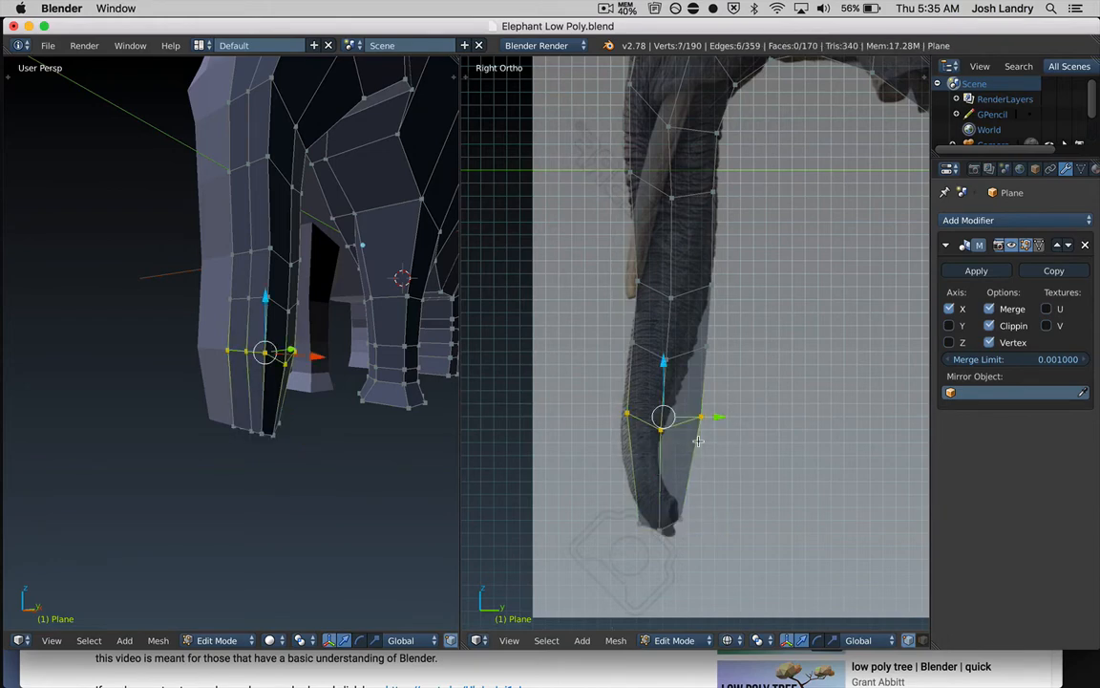
{"action": "key", "text": "g"}
{"action": "left_click", "coordinate": [690, 440]}
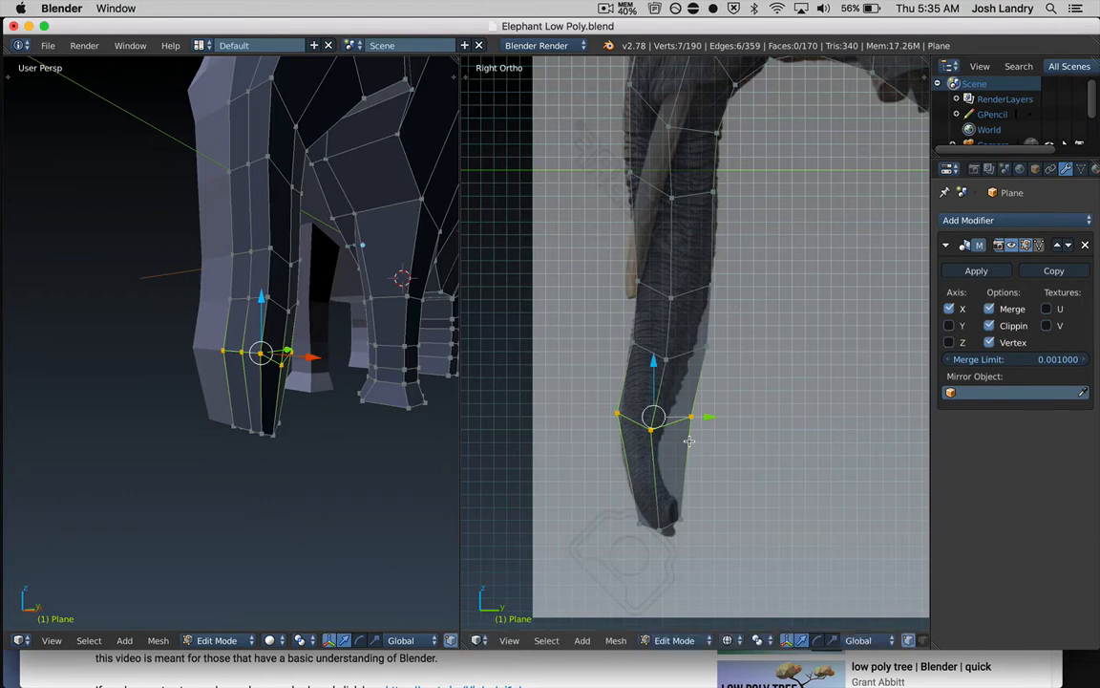
{"action": "key", "text": "a"}
Move the rear vertices of the loop above the tip forward to the back edge of the reference trunk
{"action": "key", "text": "b"}
{"action": "left_click_drag", "start_coordinate": [678, 406], "coordinate": [719, 448]}
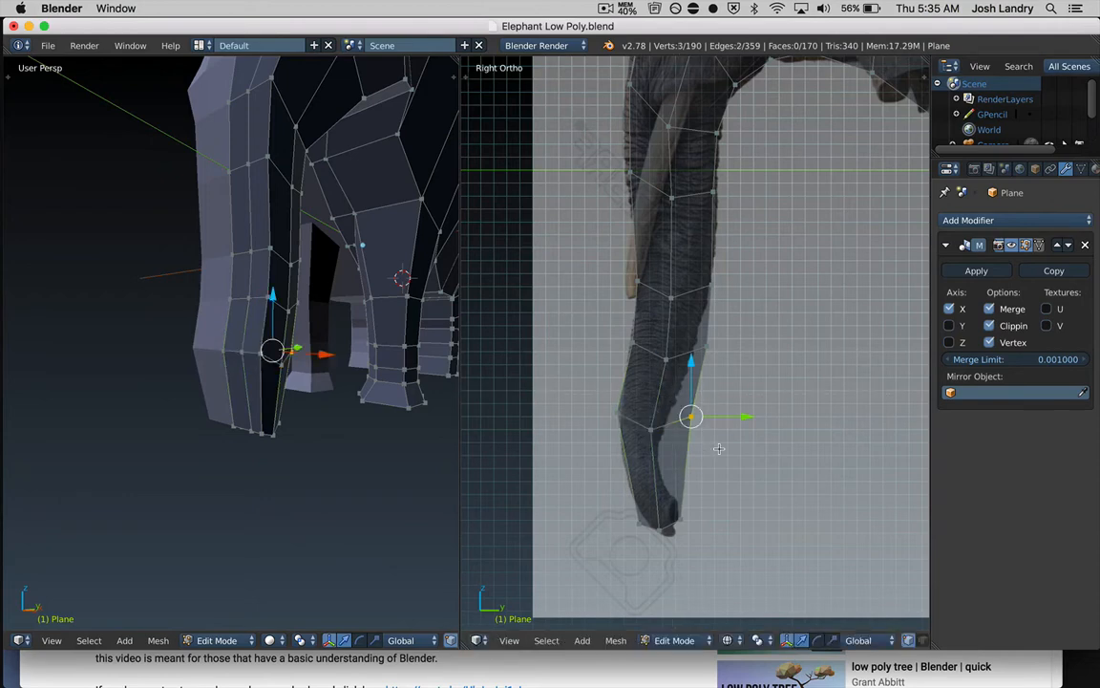
{"action": "key", "text": "g"}
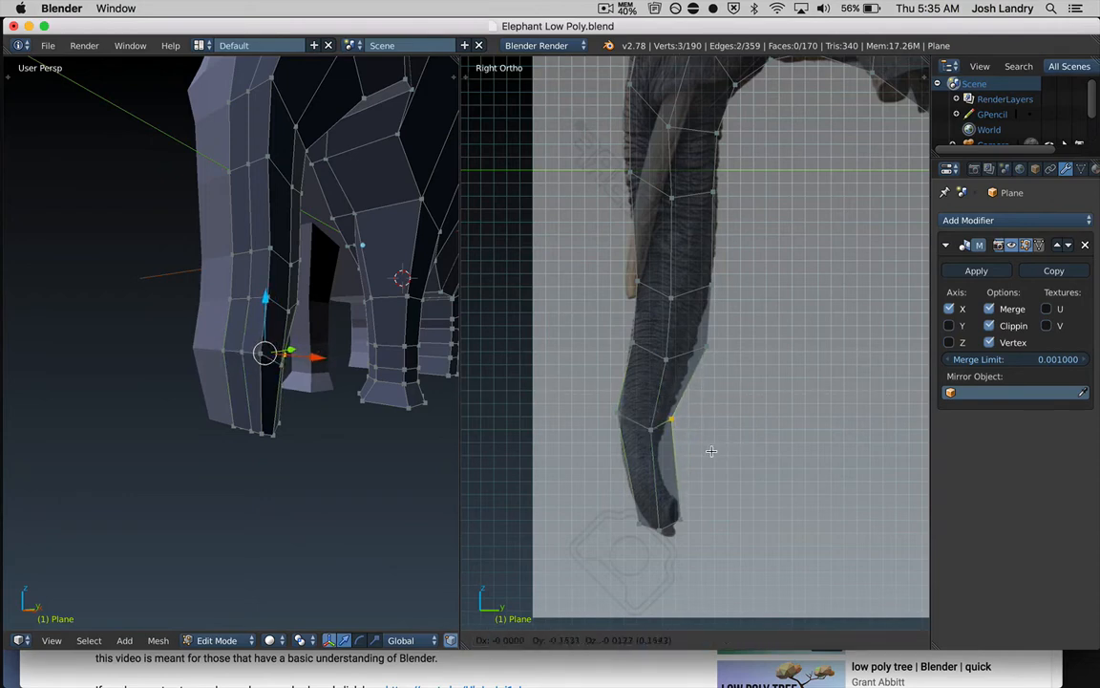
{"action": "left_click", "coordinate": [708, 451]}
{"action": "key", "text": "a"}
Move the middle side vertex of the loop above the tip forward and slightly up toward the trunk's centre
{"action": "scroll", "coordinate": [677, 464], "scroll_direction": "up", "scroll_amount": 1}
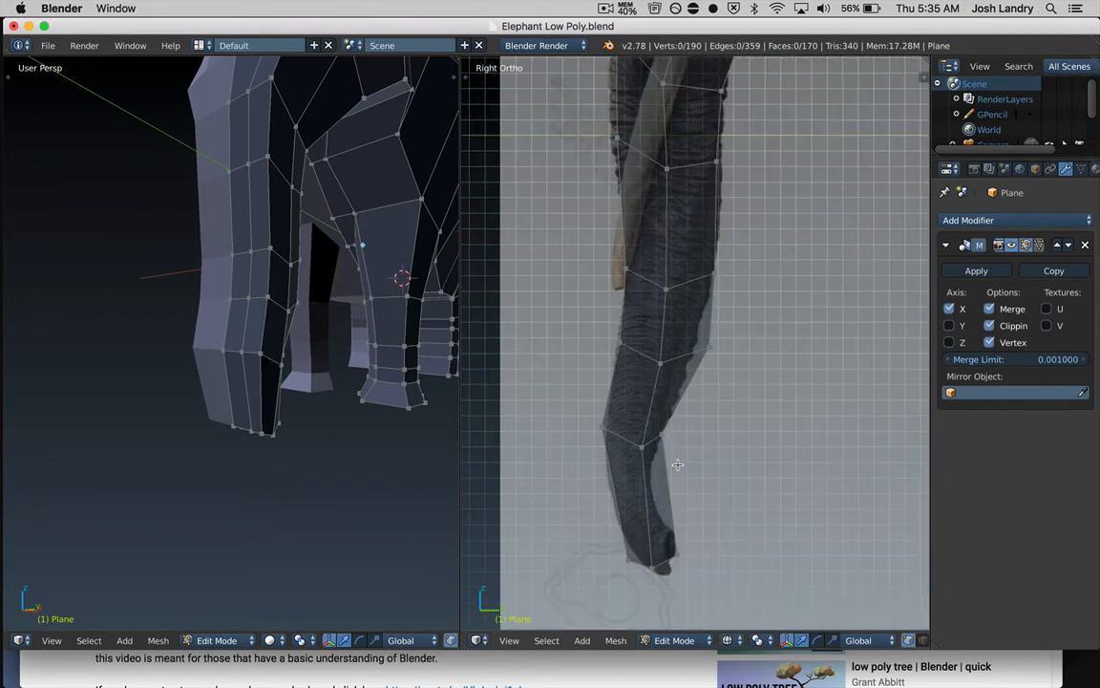
{"action": "right_click", "coordinate": [642, 453]}
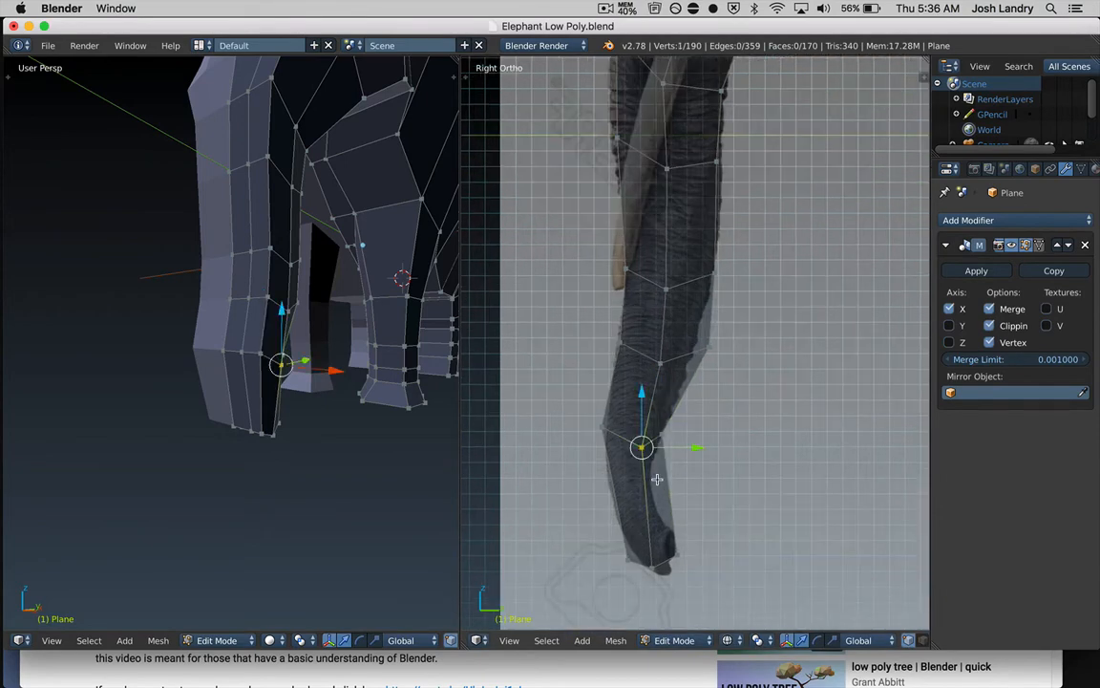
{"action": "key", "text": "g"}
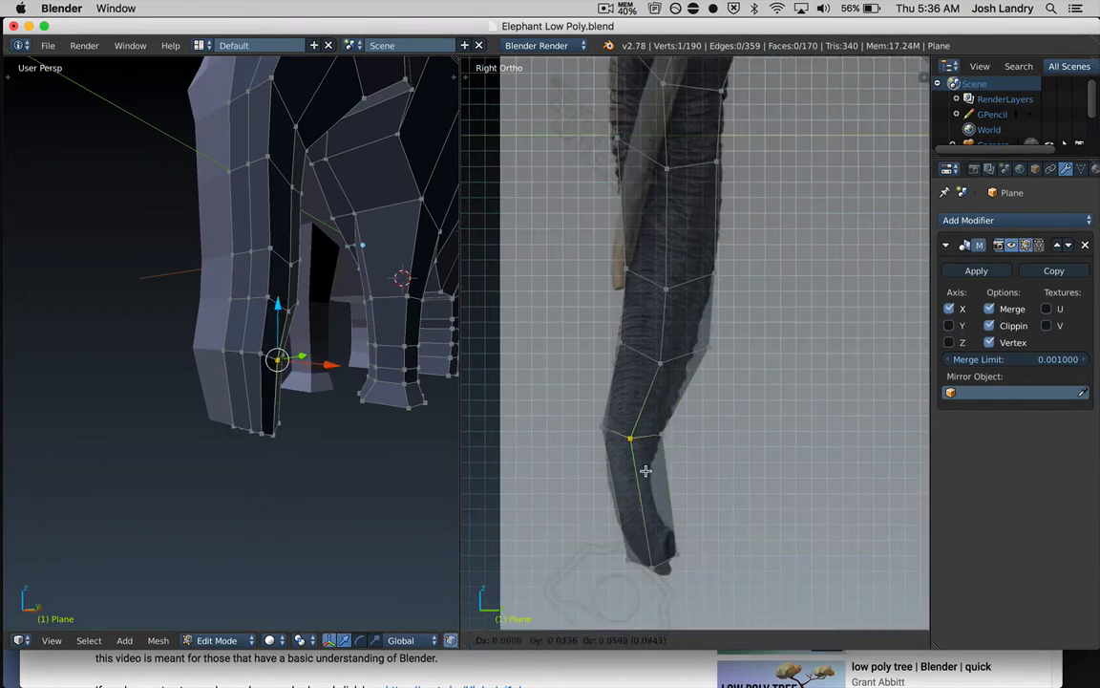
{"action": "left_click", "coordinate": [645, 471]}
{"action": "key", "text": "a"}
Move the rear vertices of the second loop above the tip forward onto the trunk's back outline
{"action": "key", "text": "b"}
{"action": "left_click_drag", "start_coordinate": [699, 338], "coordinate": [738, 370]}
{"action": "key", "text": "g"}
{"action": "left_click", "coordinate": [718, 386]}
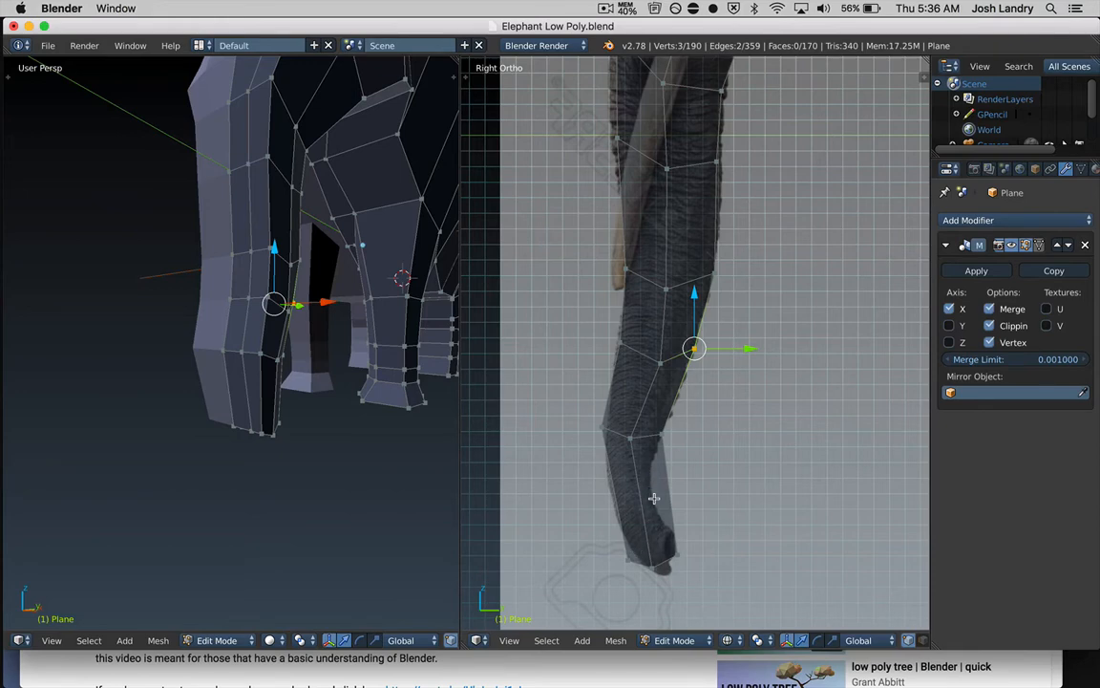
{"action": "key", "text": "a"}
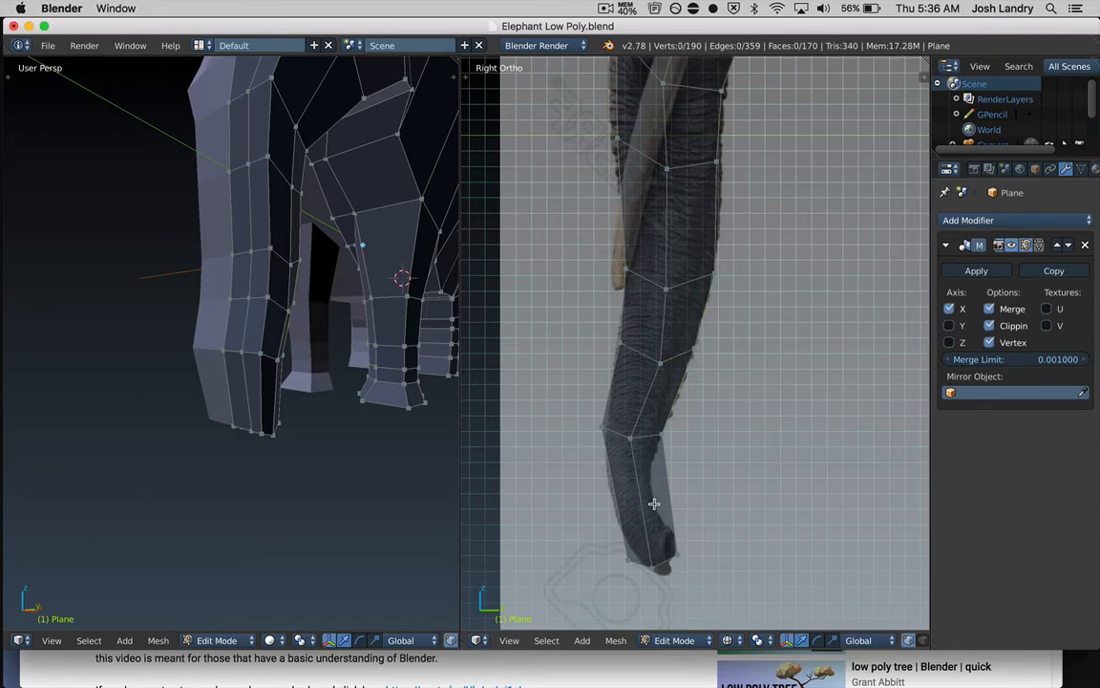
Add an edge loop midway between the trunk tip and the loop above it
{"action": "key", "text": "ctrl+r"}
{"action": "left_click", "coordinate": [651, 504]}
{"action": "right_click", "coordinate": [652, 504]}
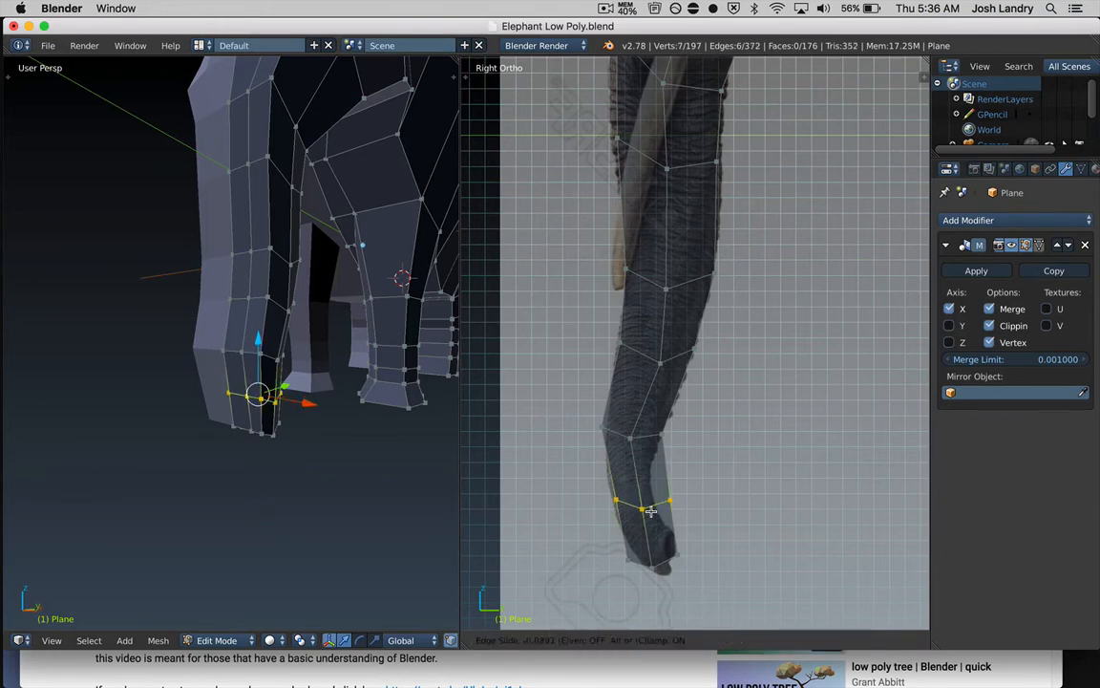
{"action": "key", "text": "a"}
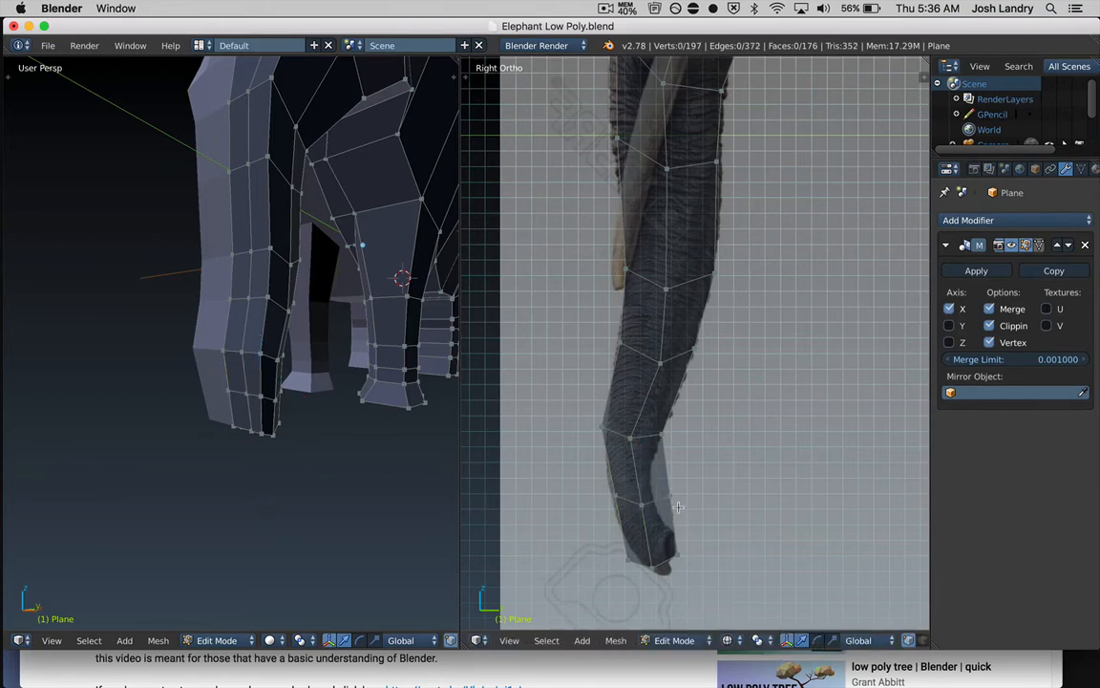
Move the rear vertices of the loop just above the tip forward onto the trunk's back outline
{"action": "key", "text": "b"}
{"action": "left_click_drag", "start_coordinate": [664, 485], "coordinate": [734, 529]}
{"action": "key", "text": "g"}
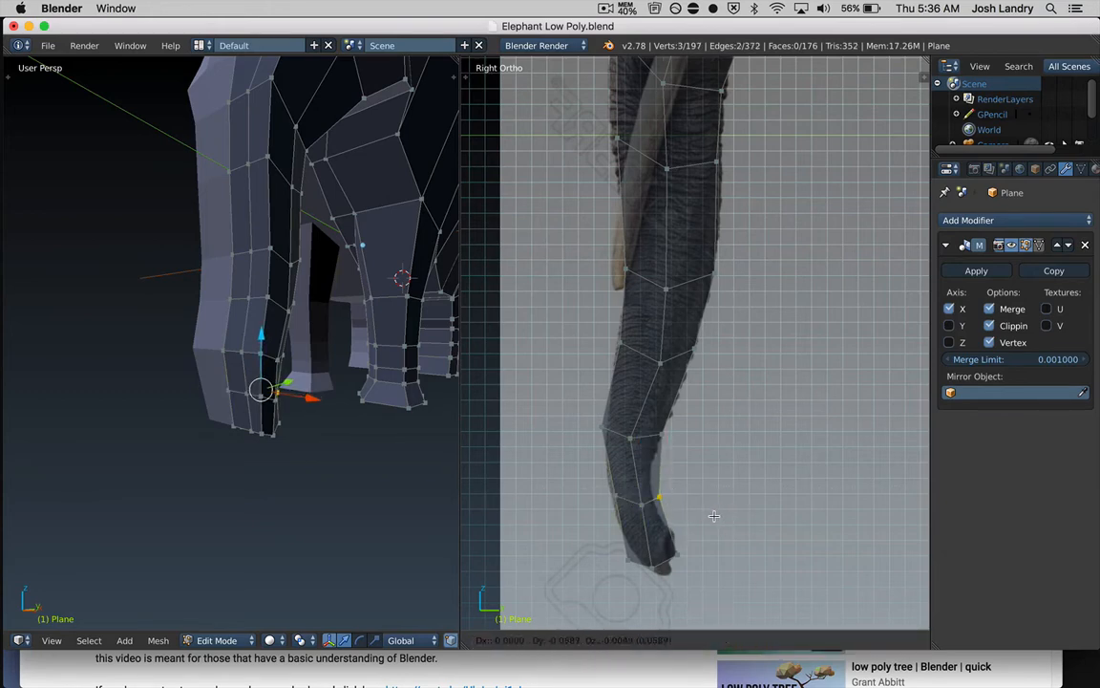
{"action": "left_click", "coordinate": [710, 516]}
{"action": "scroll", "coordinate": [705, 535], "scroll_direction": "up", "scroll_amount": 1}
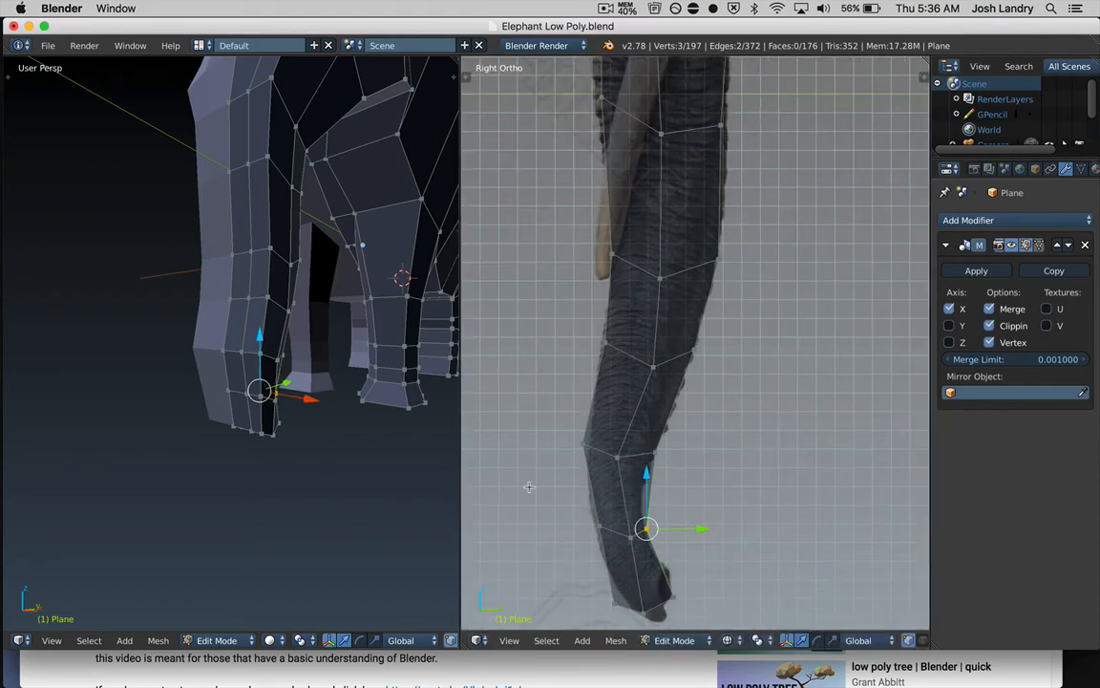
Move the front vertices of the loop just above the tip slightly forward and up onto the trunk's front outline
{"action": "middle_click_drag", "start_coordinate": [297, 445], "coordinate": [309, 419]}
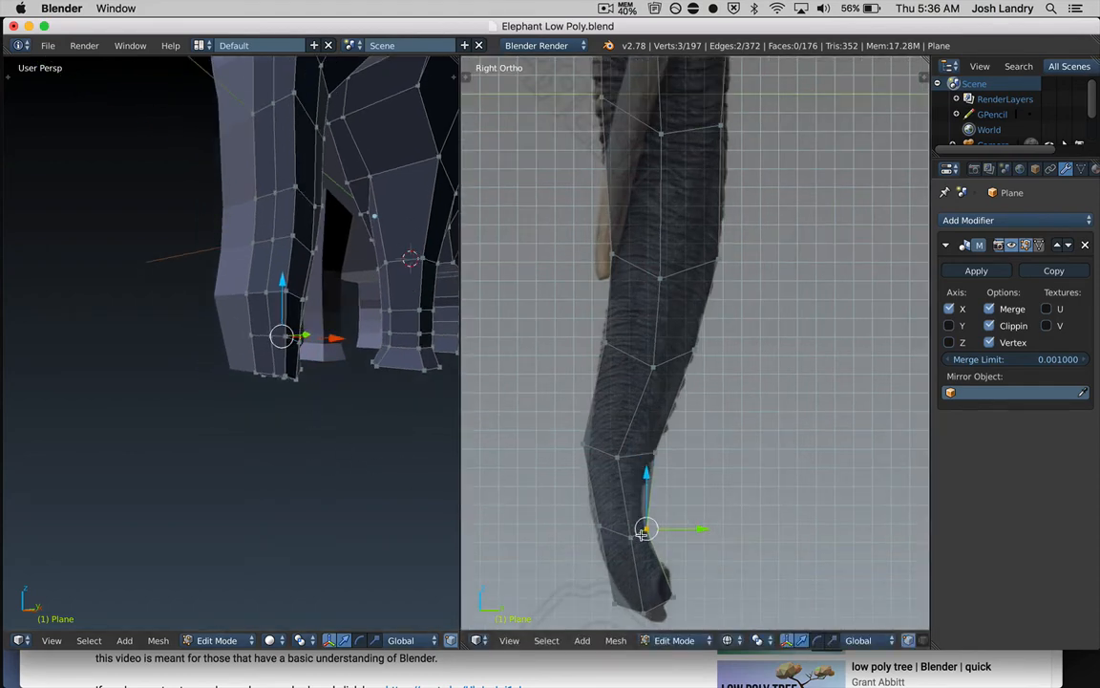
{"action": "key", "text": "a"}
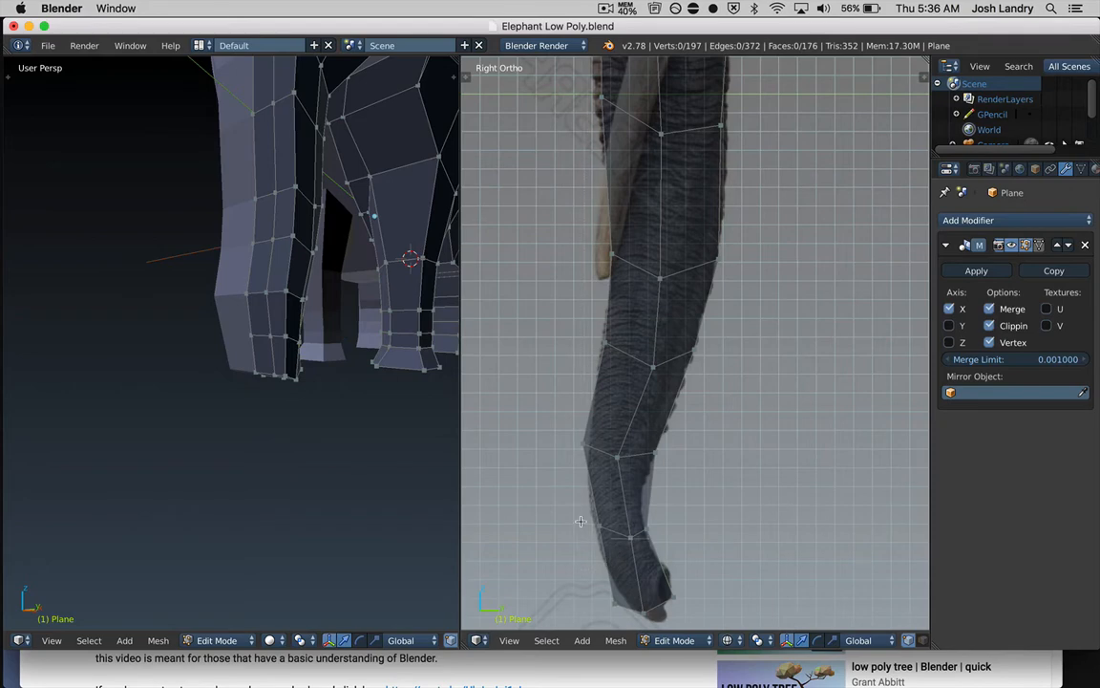
{"action": "right_click", "coordinate": [606, 539]}
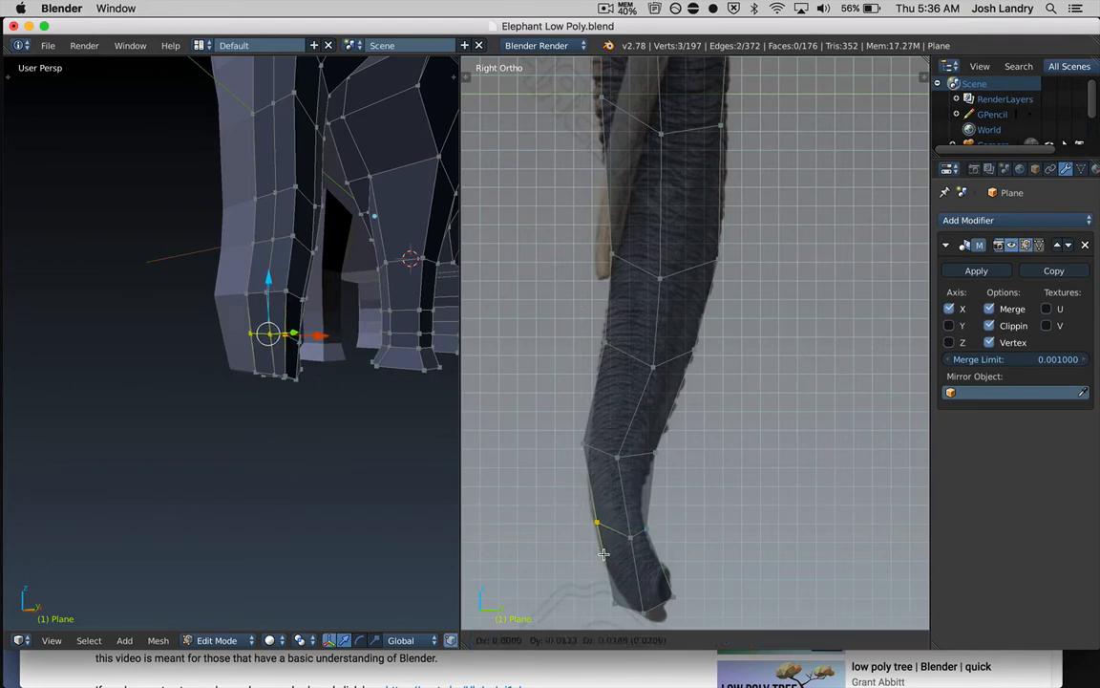
{"action": "key", "text": "a"}
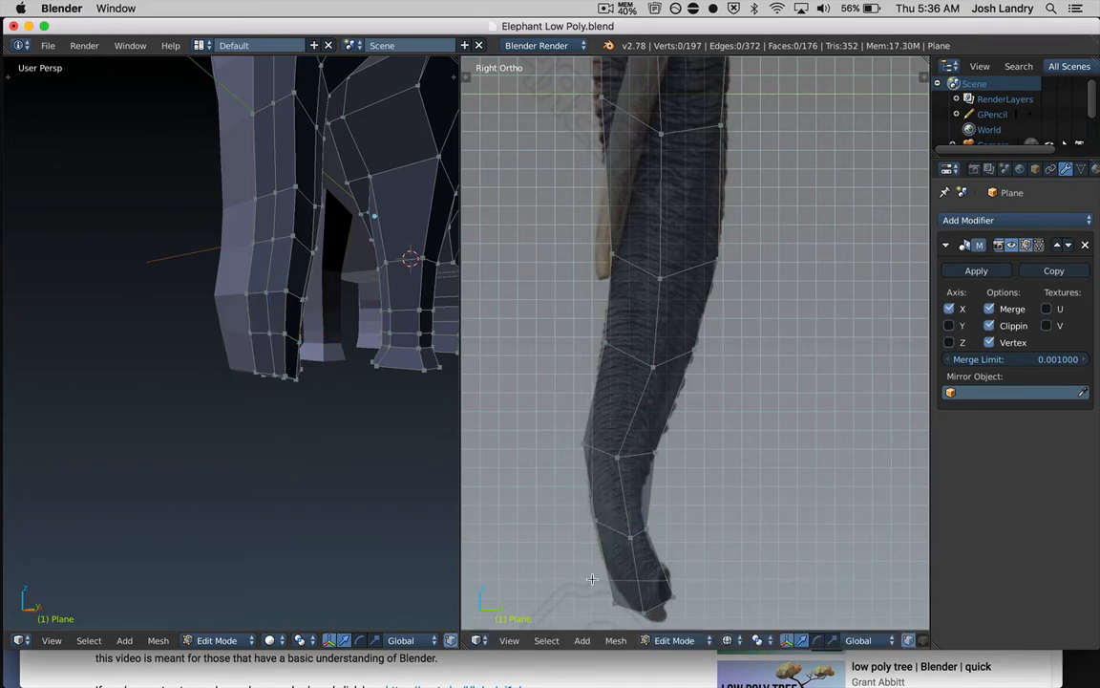
Move the front vertices of the trunk tip slightly backward onto the front outline of the reference
{"action": "right_click", "coordinate": [628, 610]}
{"action": "key", "text": "g"}
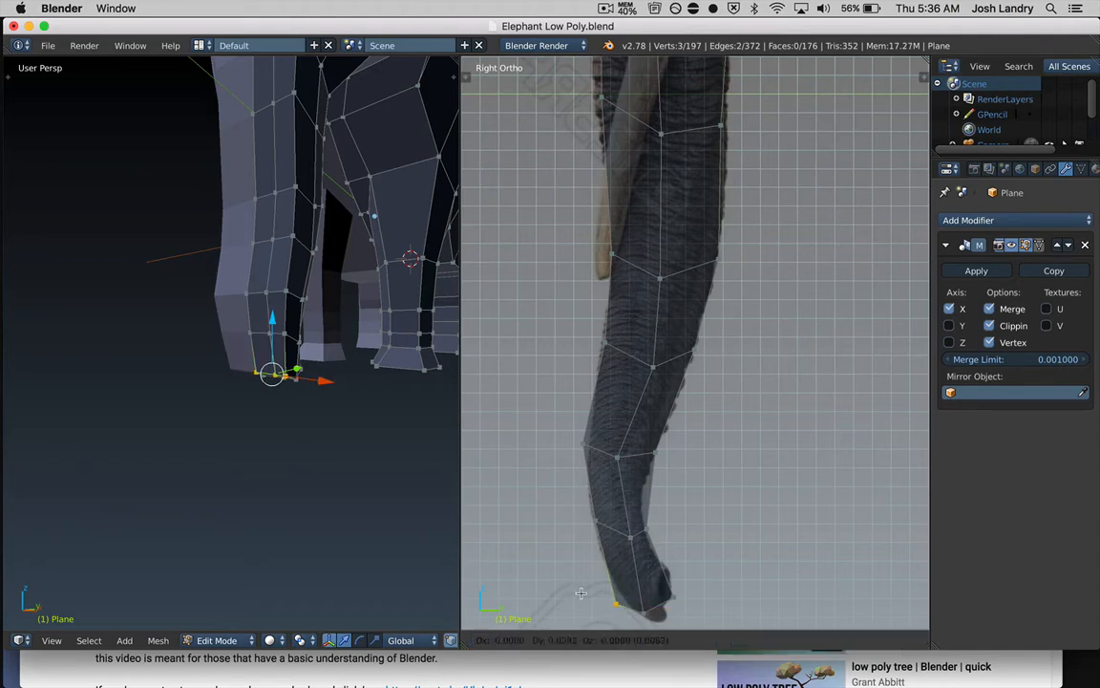
{"action": "left_click", "coordinate": [581, 593]}
{"action": "key", "text": "a"}
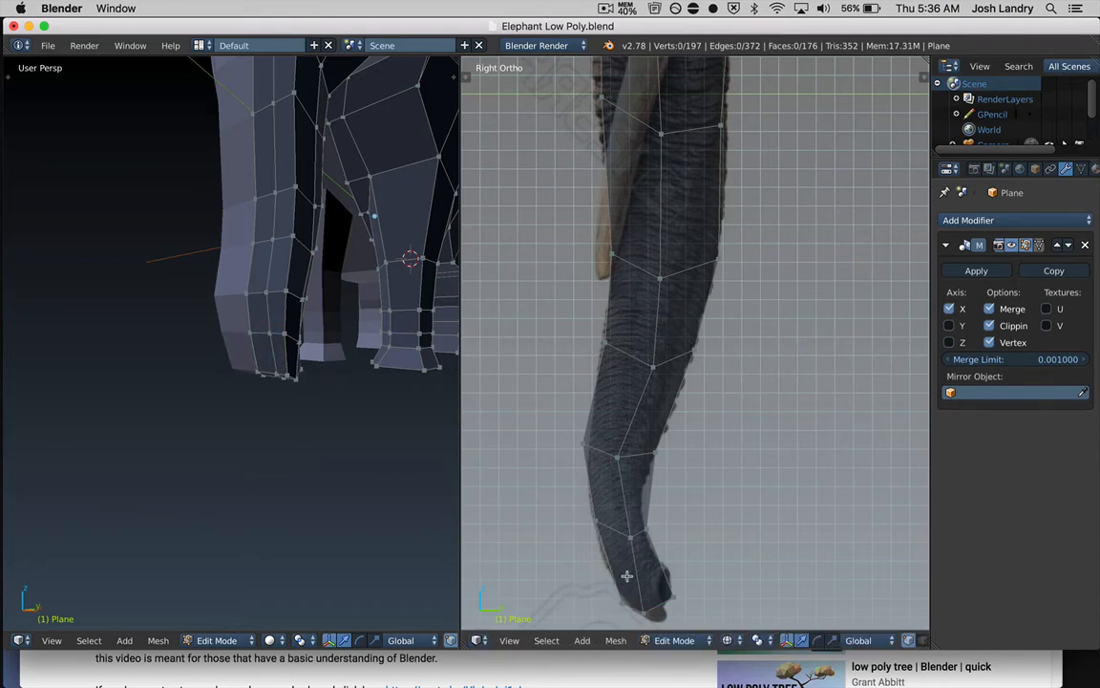
Move the middle side vertices of the trunk tip down and backward to the lowest point of the reference trunk
{"action": "middle_click_drag", "start_coordinate": [629, 580], "coordinate": [586, 465], "text": "shift"}
{"action": "mouse_move", "coordinate": [254, 338]}
{"action": "middle_mouse_down"}
{"action": "mouse_move", "coordinate": [307, 378]}
{"action": "mouse_move", "coordinate": [265, 340]}
{"action": "middle_mouse_up"}
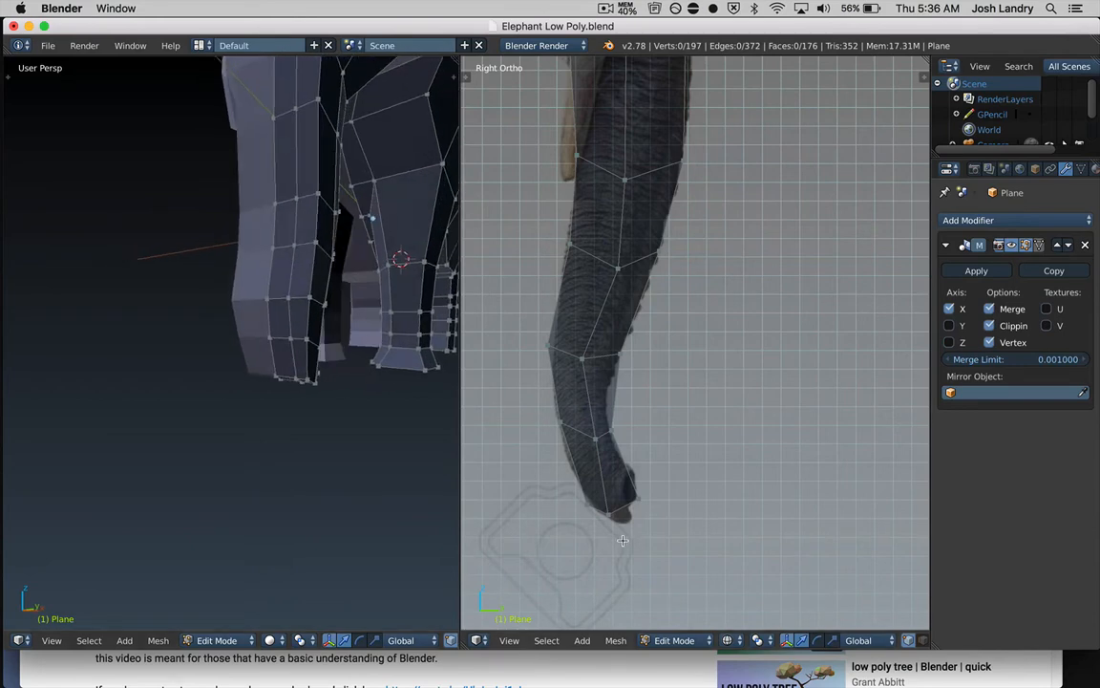
{"action": "key", "text": "b"}
{"action": "left_click_drag", "start_coordinate": [535, 453], "coordinate": [639, 543]}
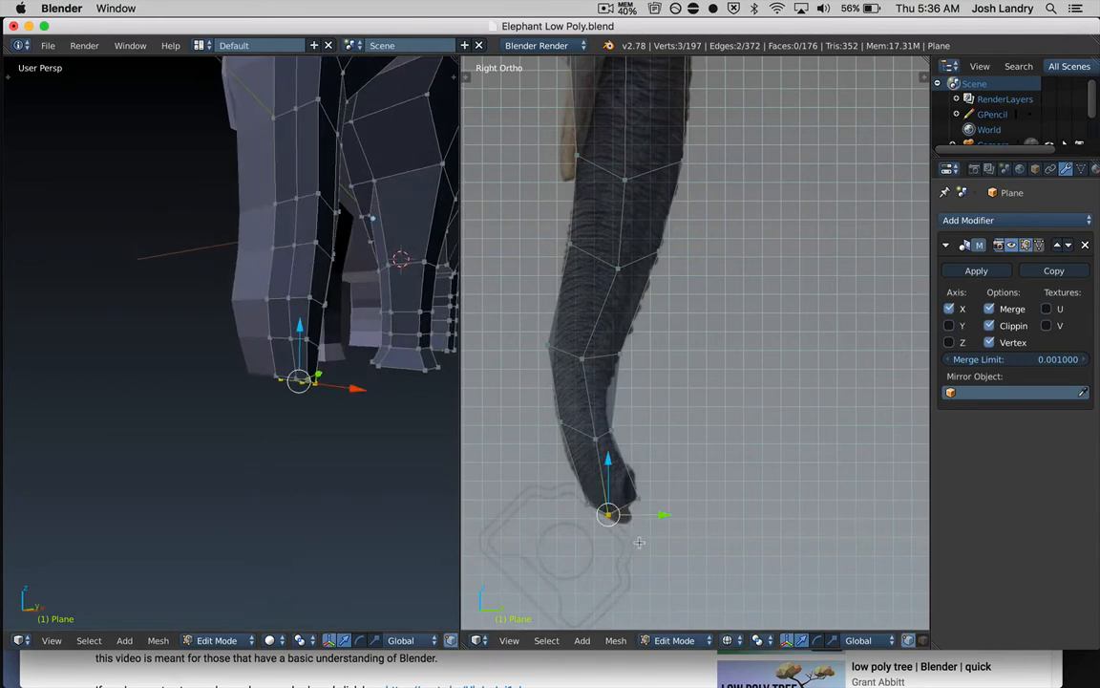
{"action": "key", "text": "g"}
{"action": "left_click", "coordinate": [669, 548]}
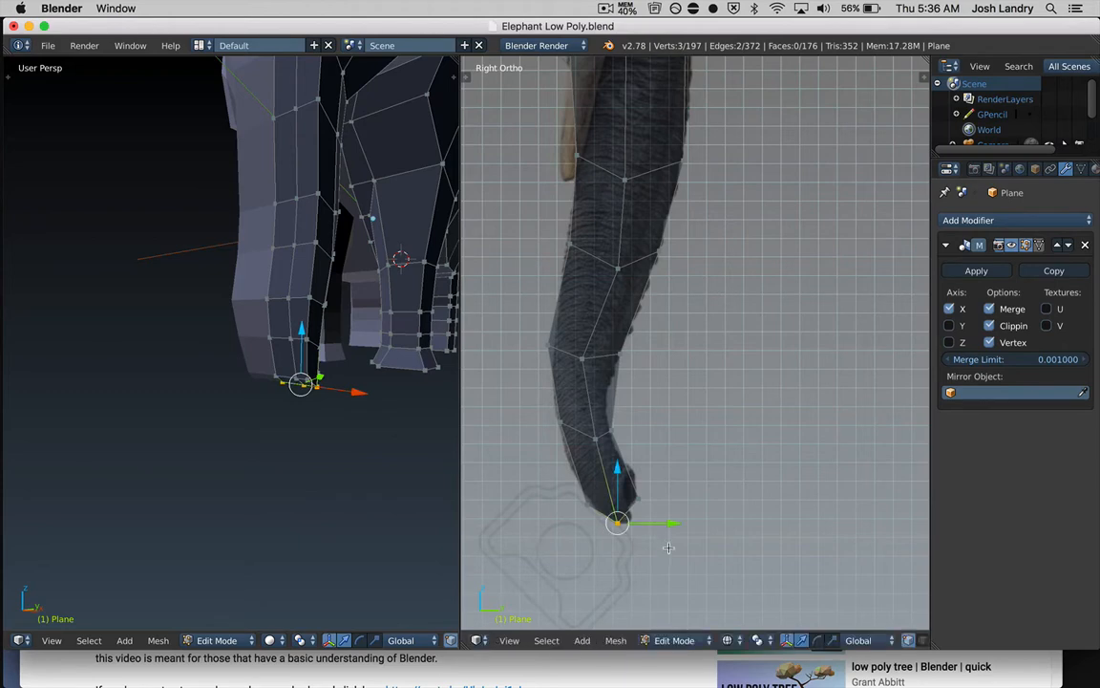
Raise the rear vertices of the trunk tip along the back edge of the reference
{"action": "key", "text": "g"}
{"action": "left_click", "coordinate": [649, 511]}
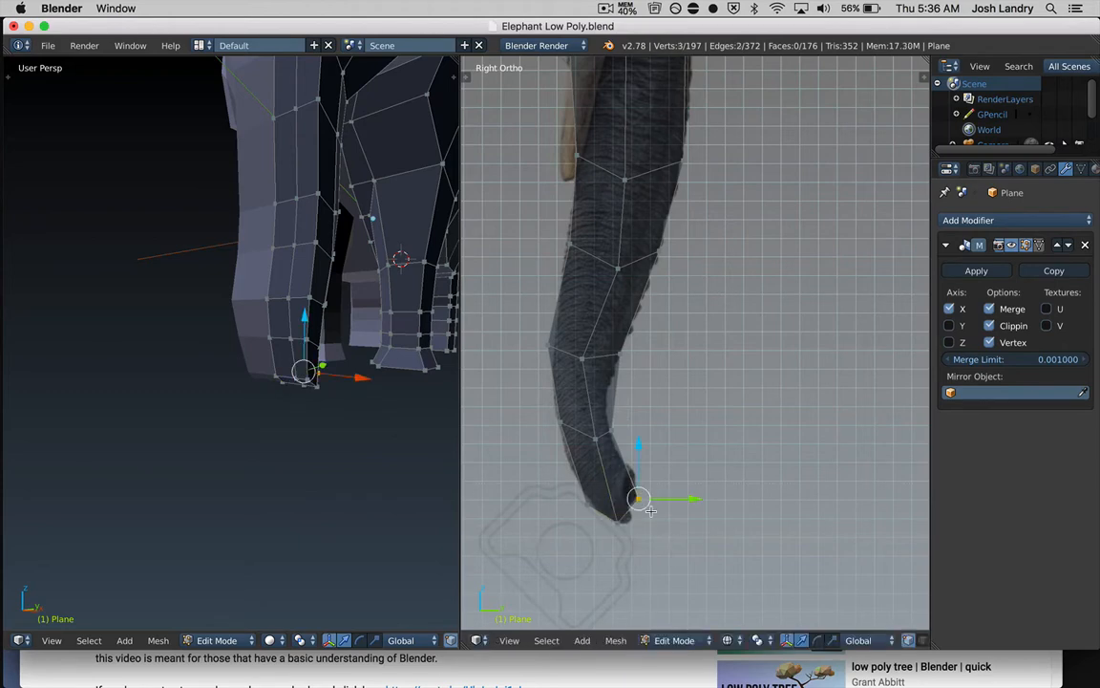
{"action": "key", "text": "g"}
{"action": "left_click", "coordinate": [670, 507]}
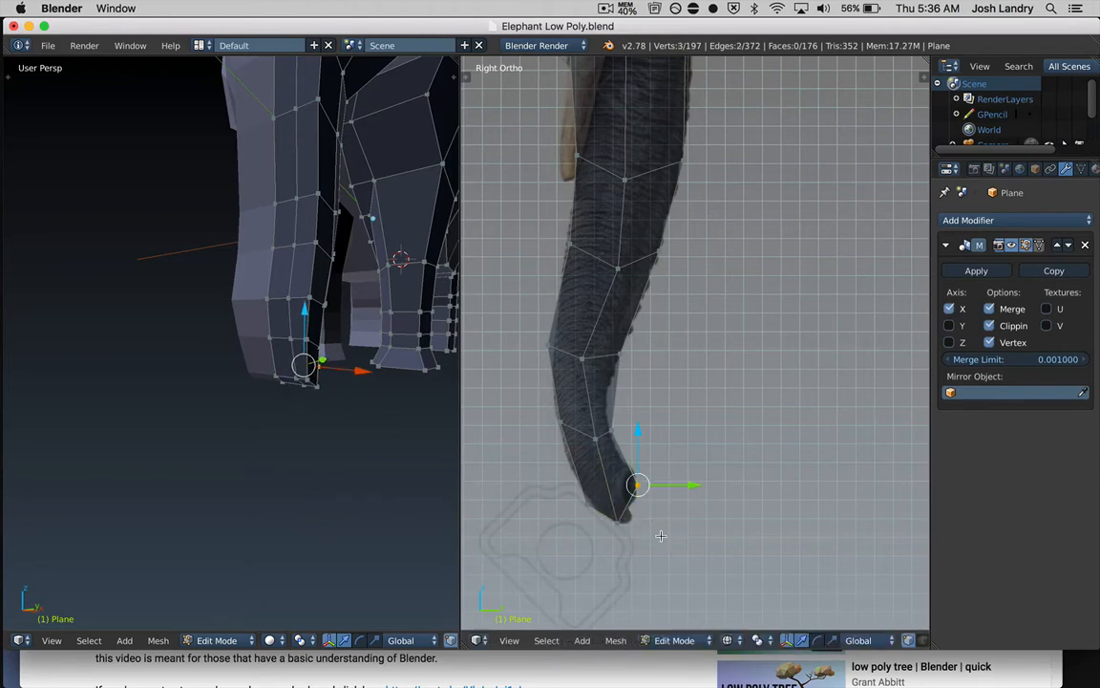
Inspect the trunk tip from another angle and compare the whole trunk with the reference in right orthographic view
{"action": "scroll", "coordinate": [639, 465], "scroll_direction": "down", "scroll_amount": 1}
{"action": "scroll", "coordinate": [639, 465], "scroll_direction": "up", "scroll_amount": 4}
{"action": "middle_click_drag", "start_coordinate": [639, 466], "coordinate": [631, 432]}
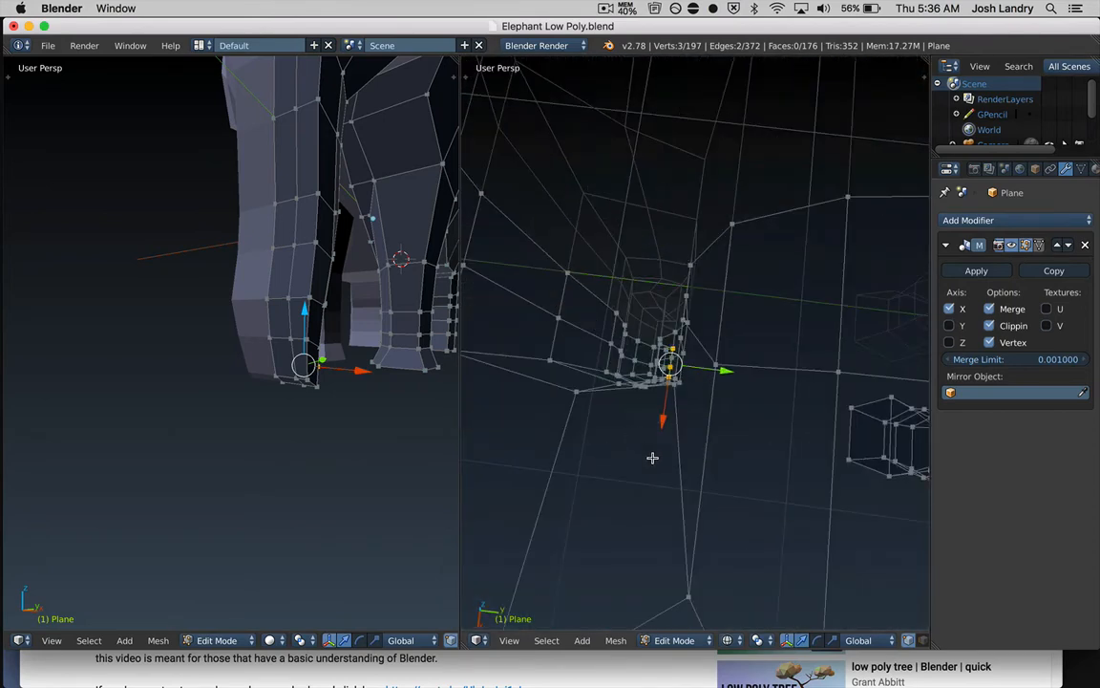
{"action": "left_click", "coordinate": [509, 640]}
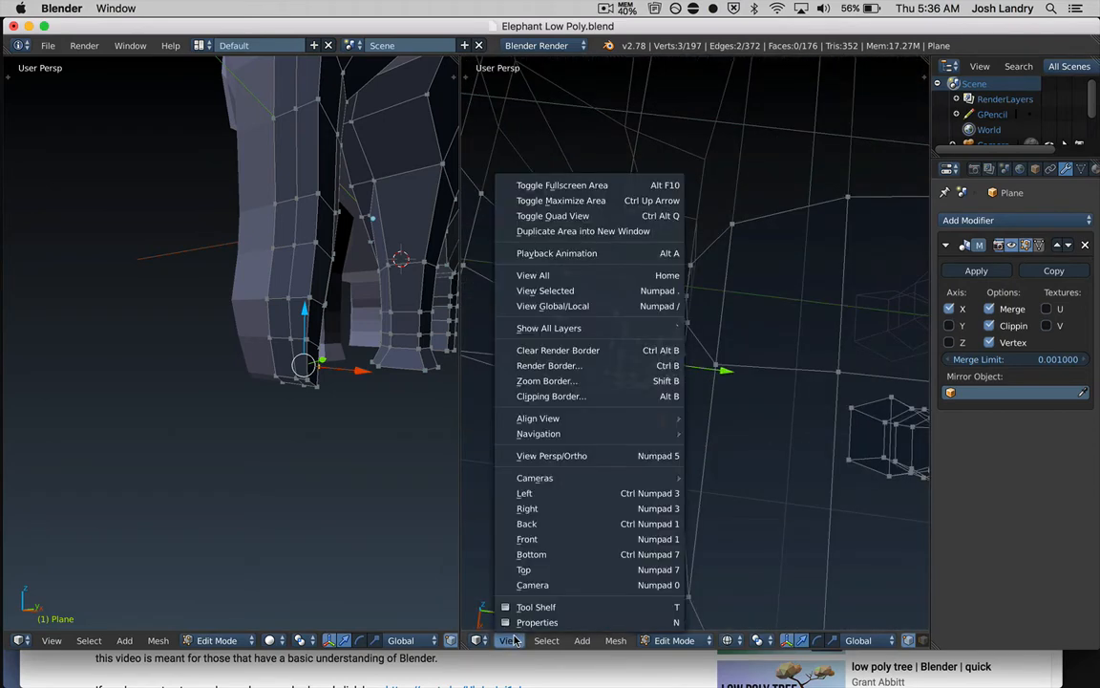
{"action": "left_click", "coordinate": [538, 512]}
{"action": "middle_click_drag", "start_coordinate": [629, 388], "coordinate": [623, 458], "text": "shift"}
{"action": "scroll", "coordinate": [267, 368], "scroll_direction": "down", "scroll_amount": 2}
{"action": "middle_click_drag", "start_coordinate": [260, 352], "coordinate": [297, 407]}
{"action": "scroll", "coordinate": [315, 422], "scroll_direction": "up", "scroll_amount": 2}
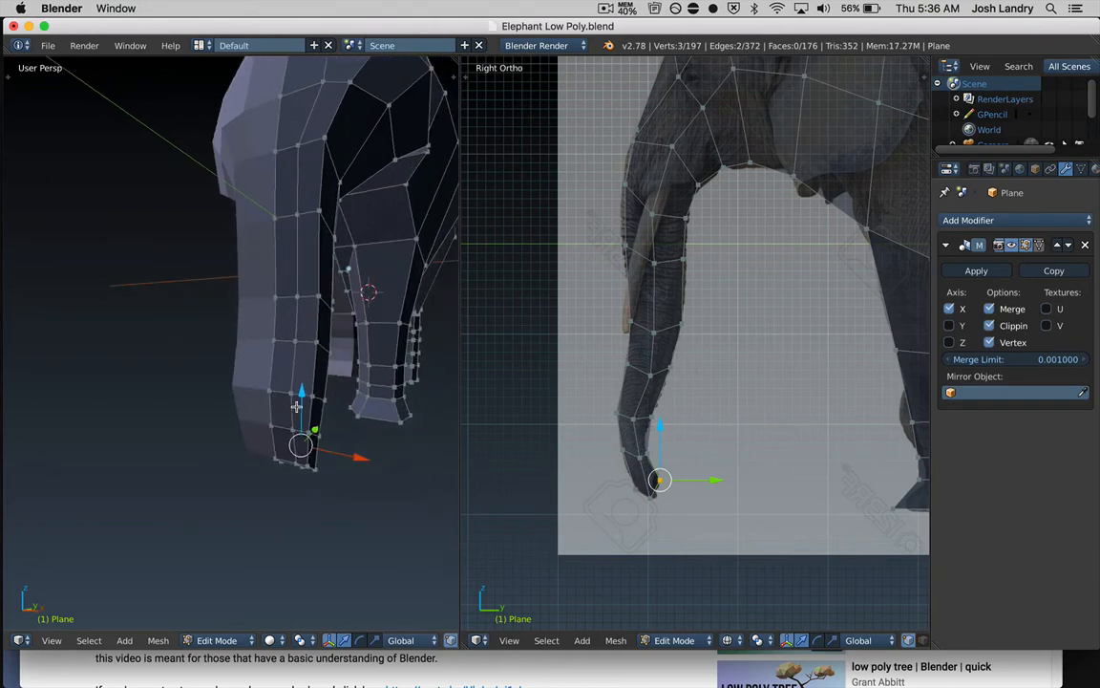
{"action": "scroll", "coordinate": [298, 417], "scroll_direction": "up", "scroll_amount": 2}
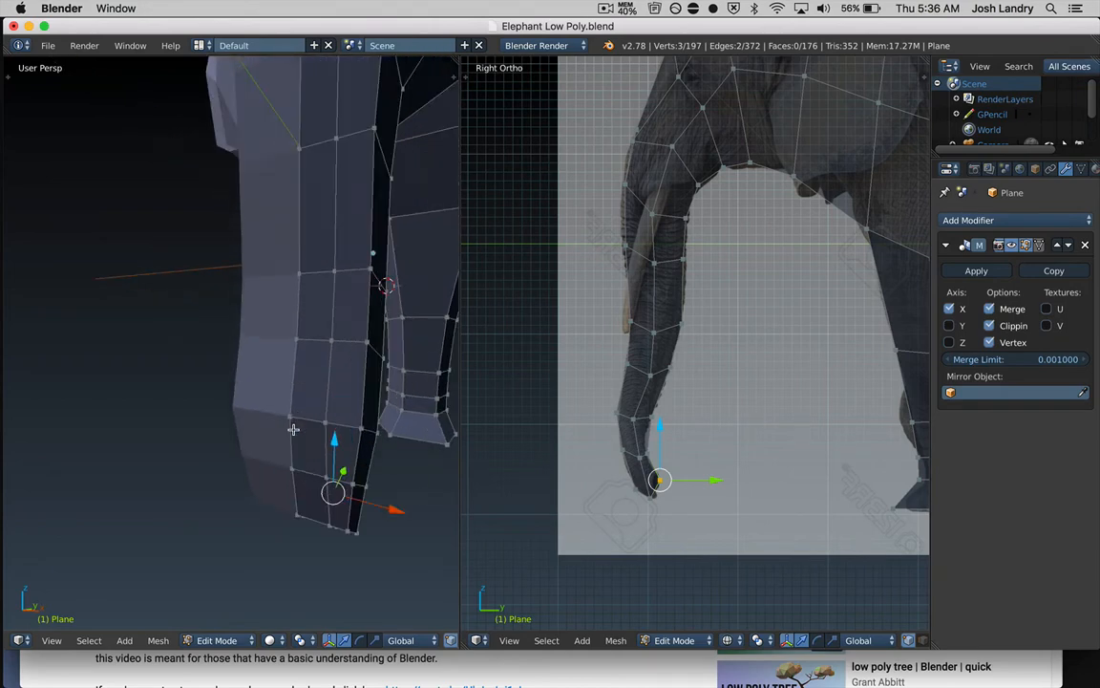
{"action": "scroll", "coordinate": [609, 459], "scroll_direction": "up", "scroll_amount": 1}
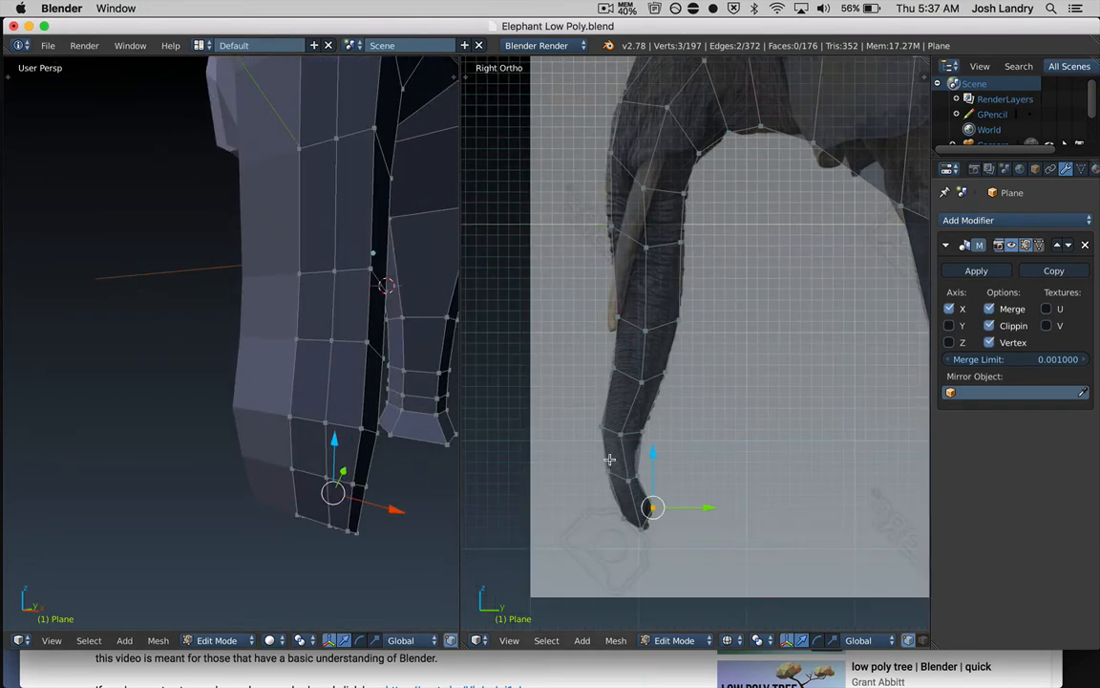
Narrow the lower trunk by moving its bottom five loops inward along X, and the bottom four further inward
{"action": "key", "text": "a"}
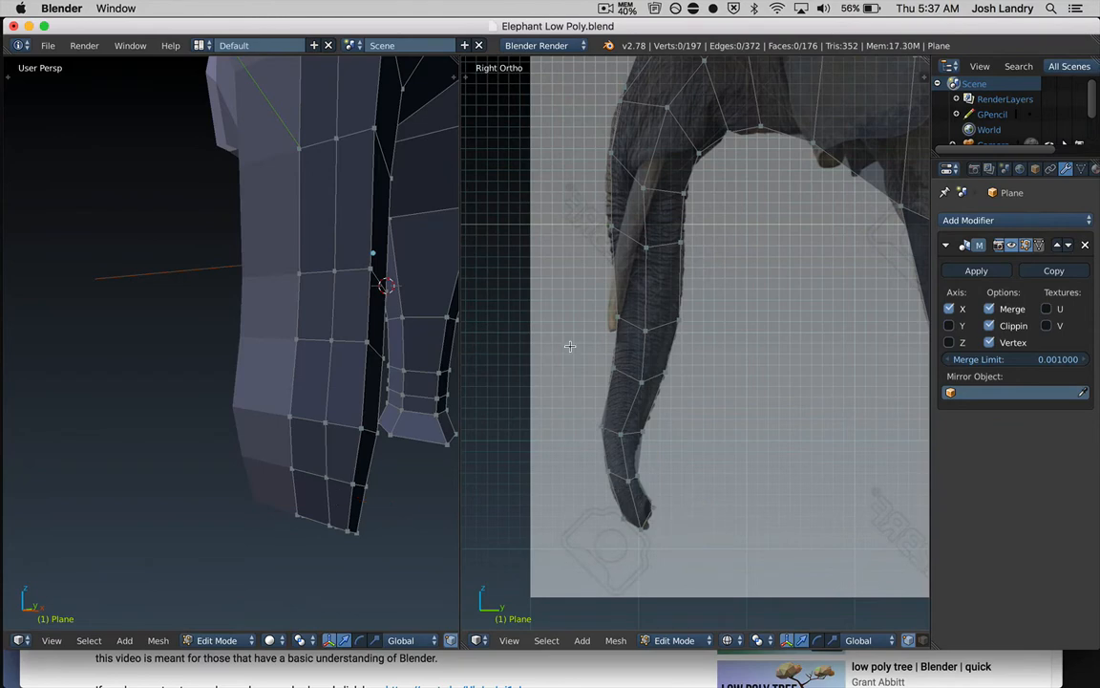
{"action": "key", "text": "b"}
{"action": "left_click_drag", "start_coordinate": [575, 300], "coordinate": [760, 548]}
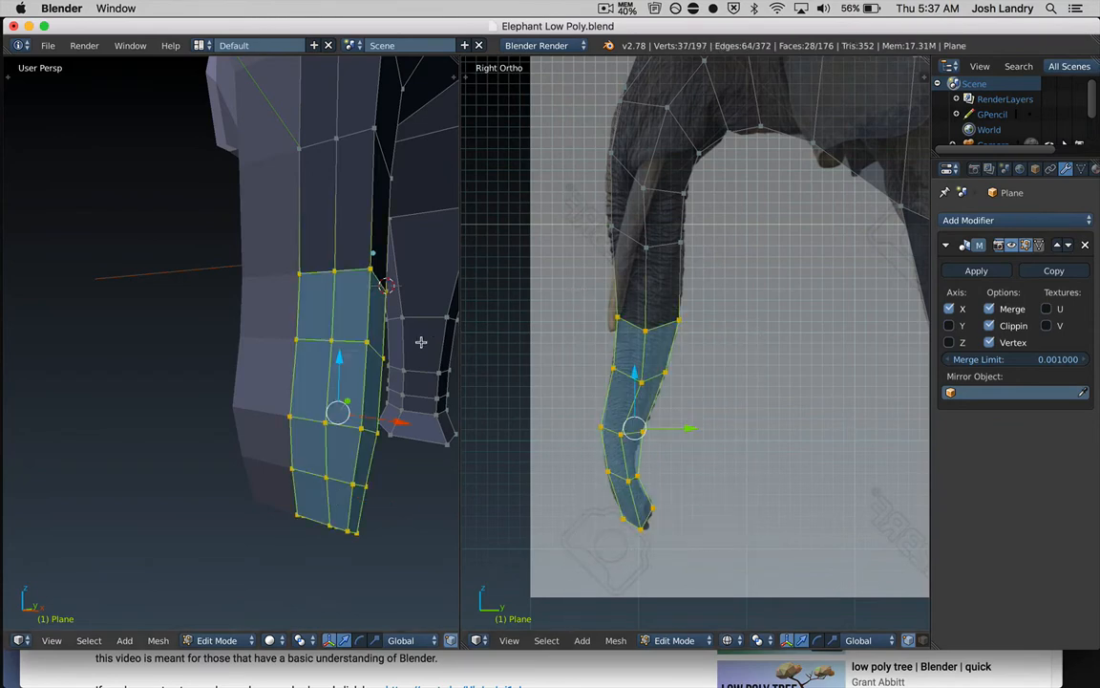
{"action": "left_click_drag", "start_coordinate": [402, 421], "coordinate": [386, 422]}
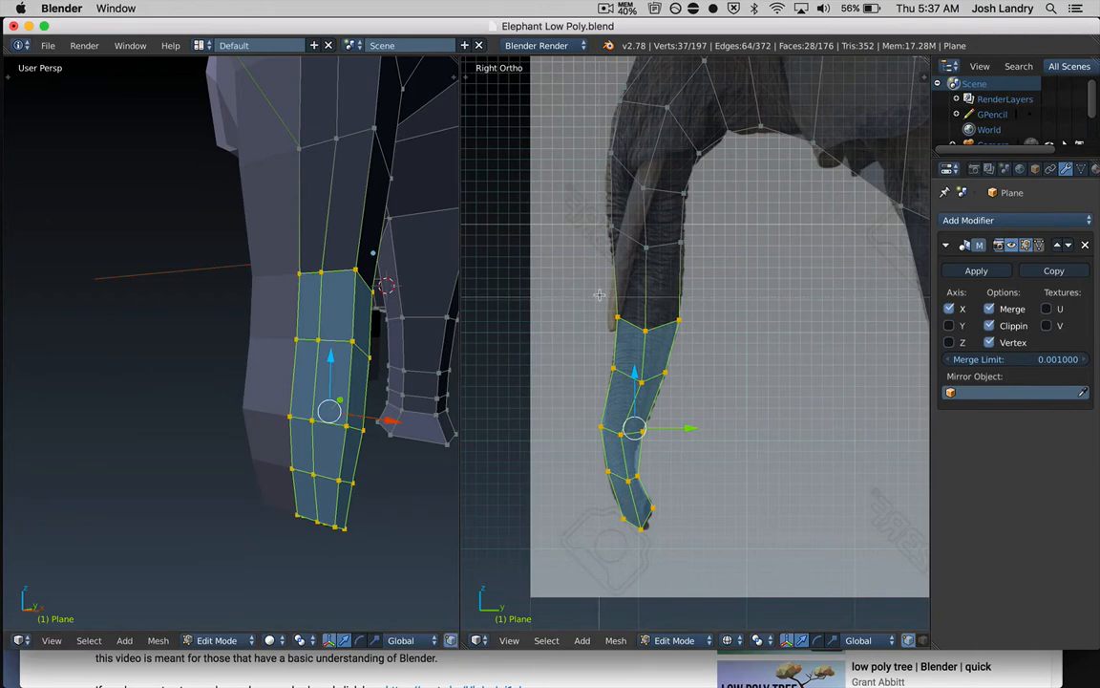
{"action": "key", "text": "ctrl+KP_Subtract"}
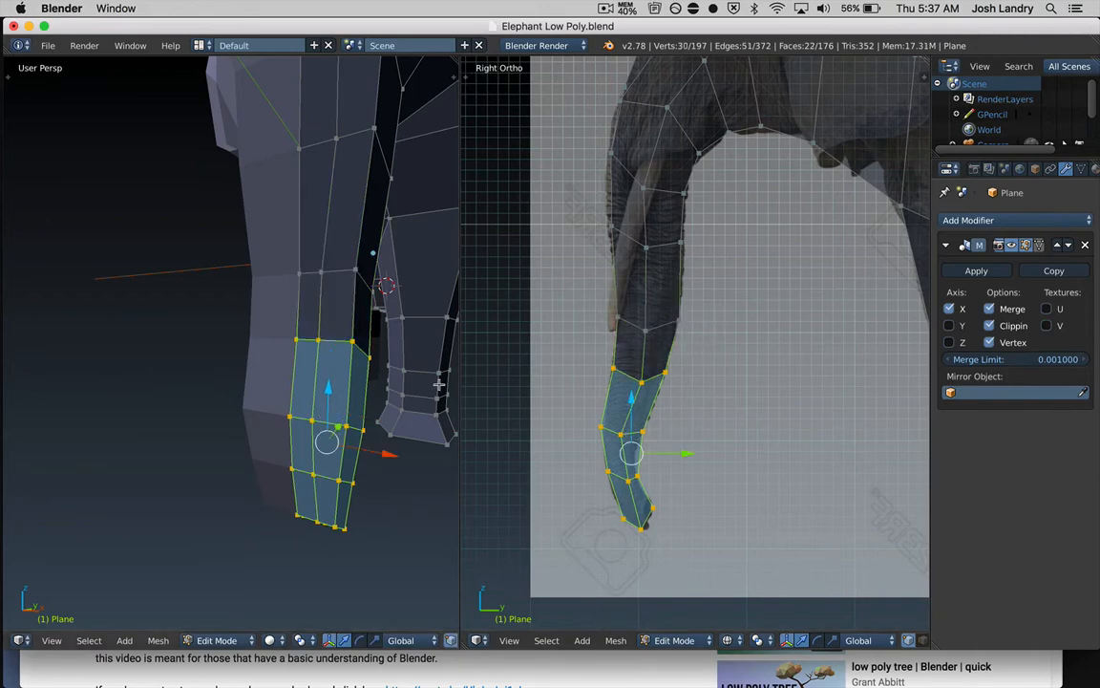
{"action": "left_click_drag", "start_coordinate": [387, 453], "coordinate": [374, 454]}
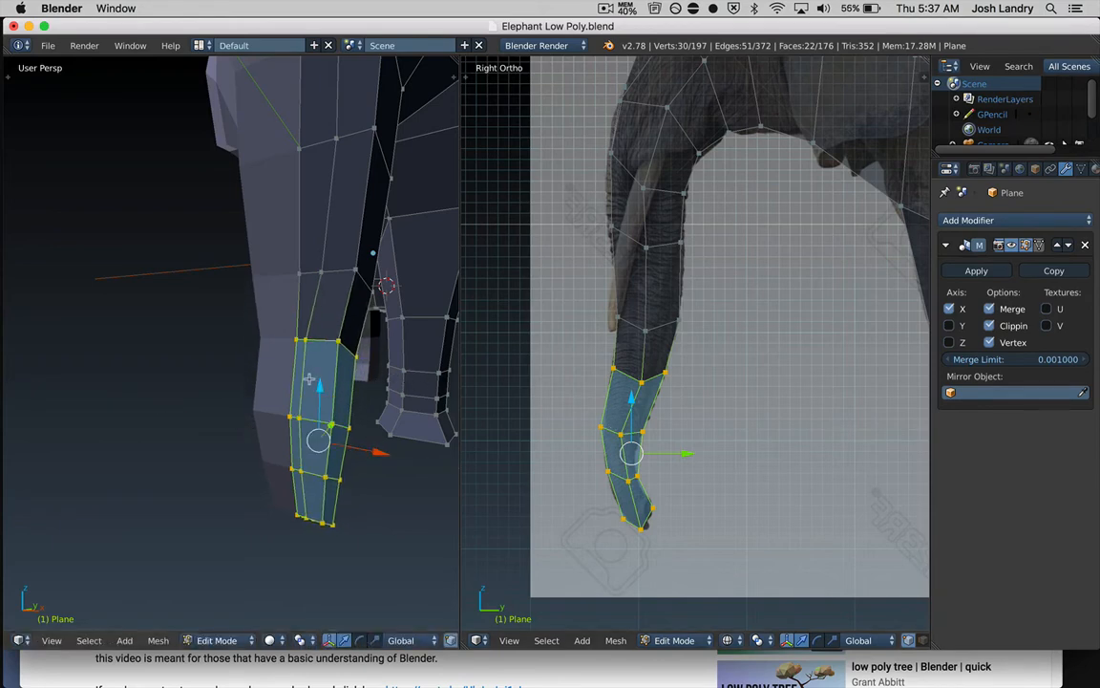
Move only the outer side vertices of the trunk's bottom four loops slightly inward along X
{"action": "key", "text": "b"}
{"action": "left_click_drag", "start_coordinate": [278, 322], "coordinate": [311, 405]}
{"action": "middle_click_drag", "start_coordinate": [311, 405], "coordinate": [306, 523]}
{"action": "key", "text": "b"}
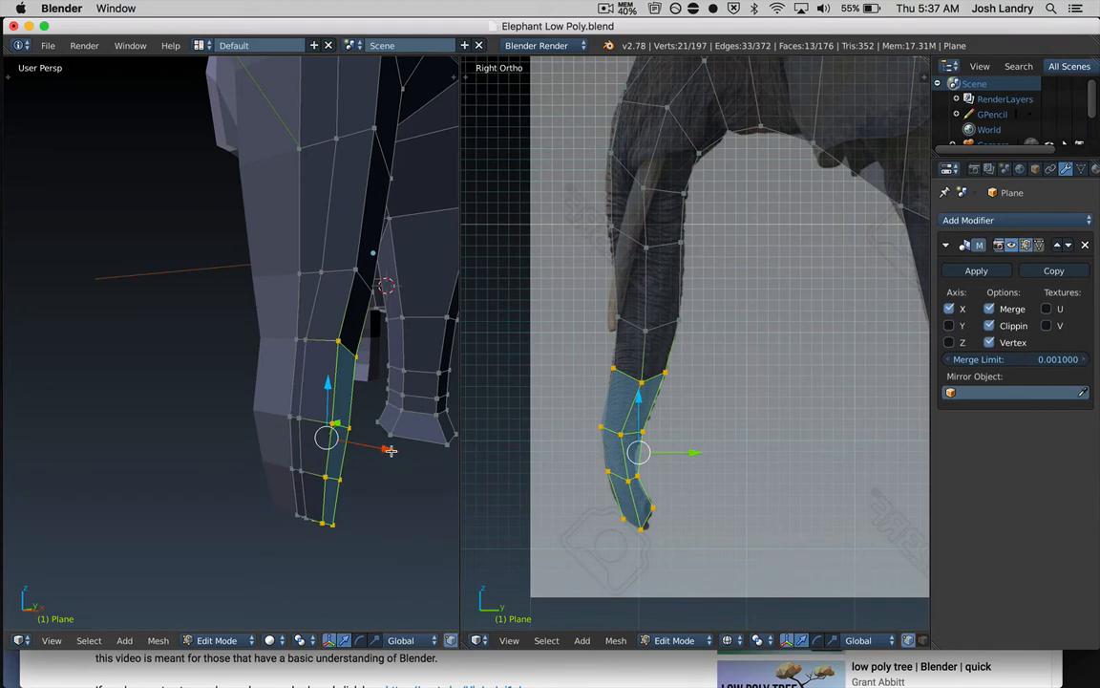
{"action": "left_click_drag", "start_coordinate": [389, 450], "coordinate": [386, 451]}
Exclude the fourth loop above and move the outer side vertices of the bottom three trunk loops inward along X
{"action": "key", "text": "b"}
{"action": "middle_click_drag", "start_coordinate": [288, 303], "coordinate": [375, 397]}
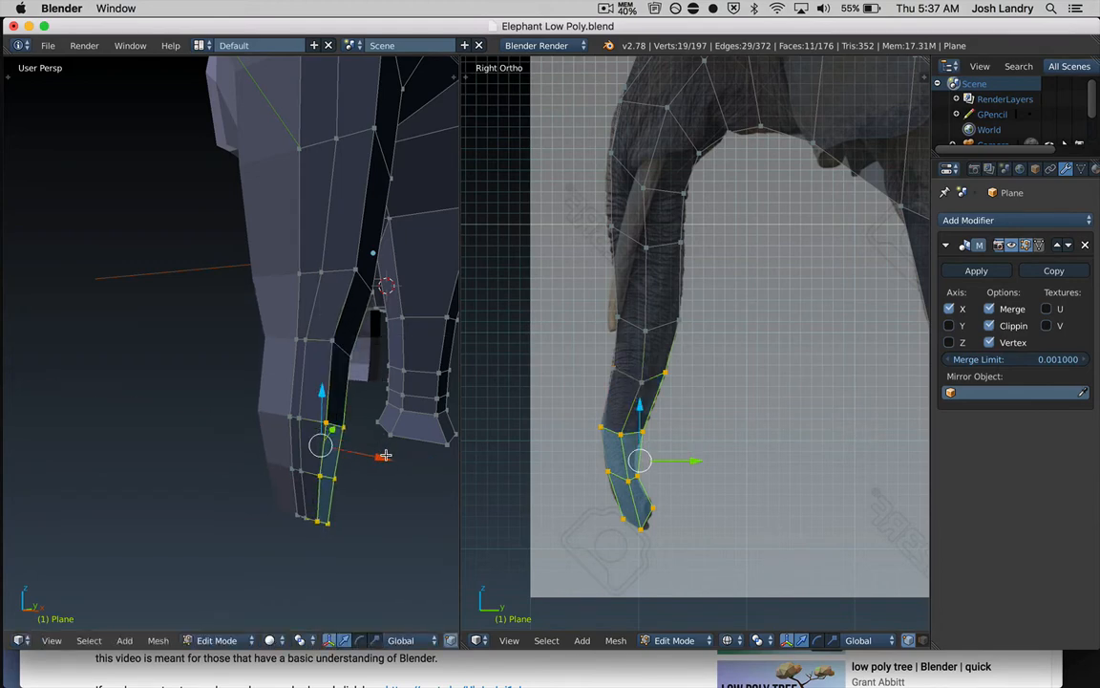
{"action": "left_click_drag", "start_coordinate": [383, 455], "coordinate": [378, 457]}
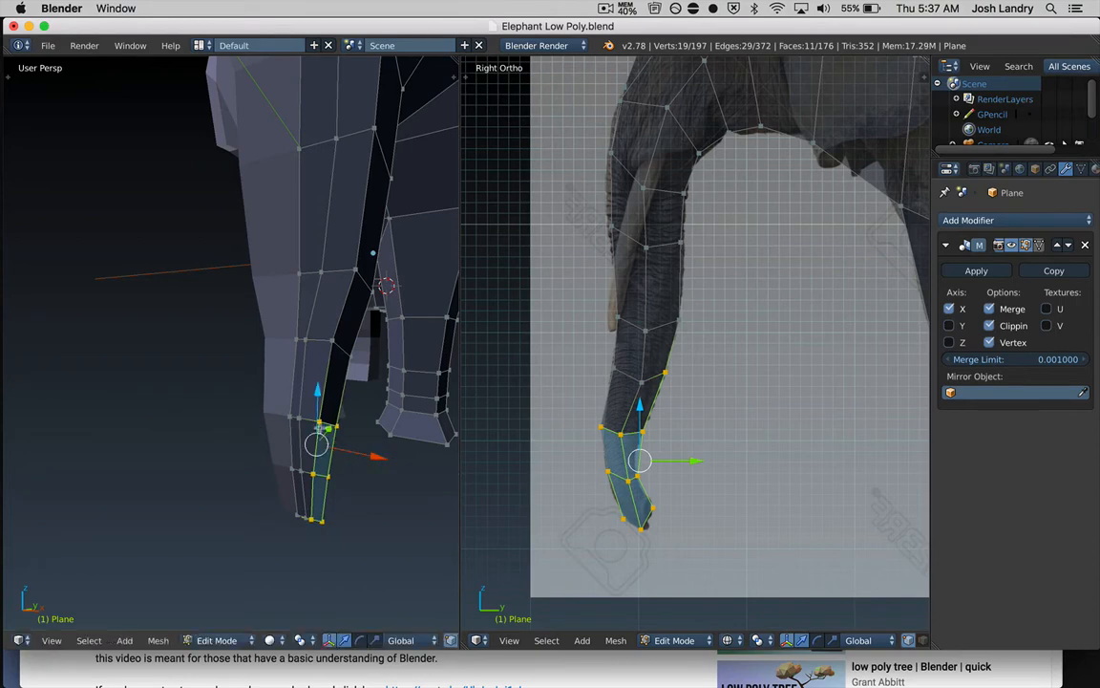
Reduce the selected side vertices to those of the trunk tip and nudge them inward along X
{"action": "key", "text": "b"}
{"action": "middle_click_drag", "start_coordinate": [273, 363], "coordinate": [363, 451]}
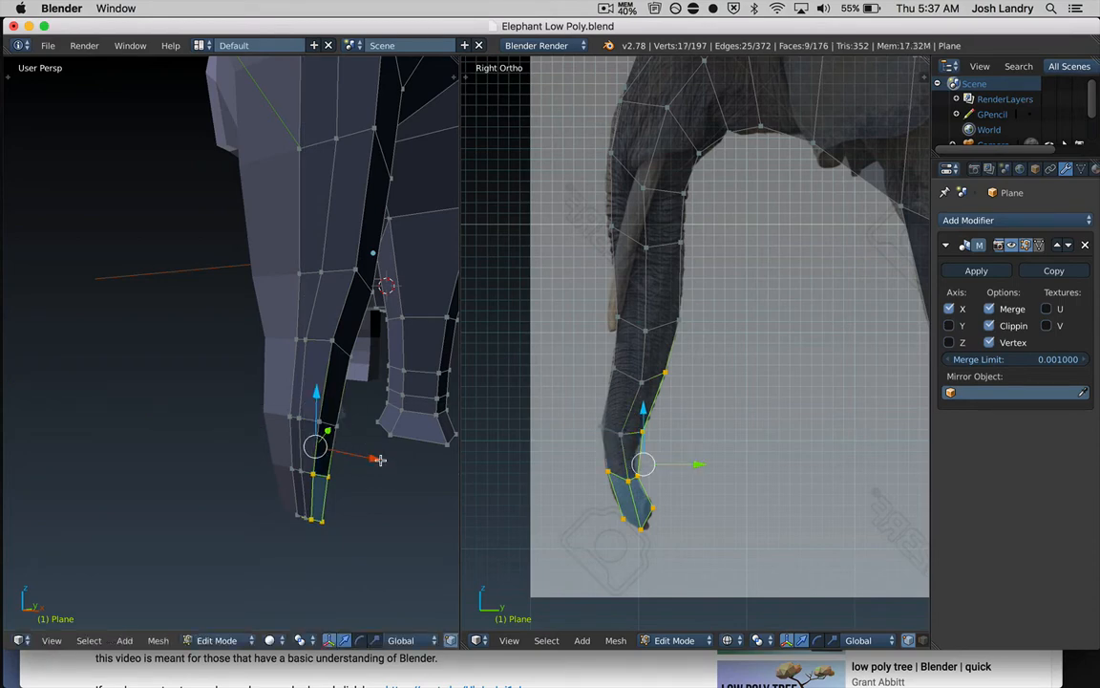
{"action": "key", "text": "b"}
{"action": "middle_click_drag", "start_coordinate": [306, 462], "coordinate": [346, 484]}
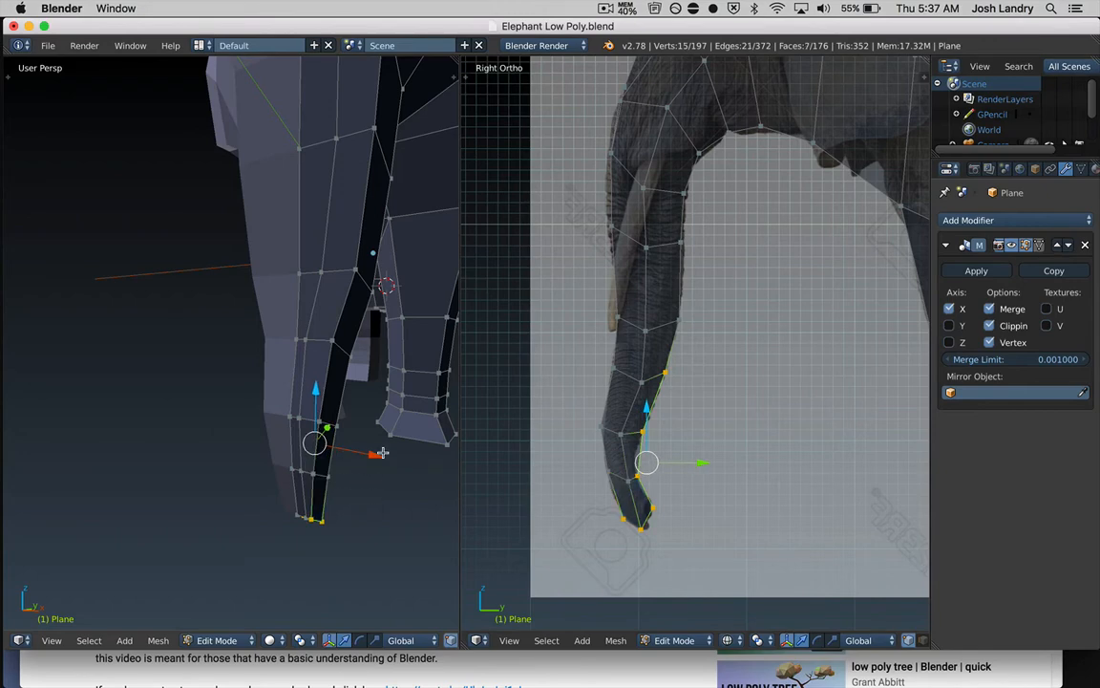
{"action": "left_click_drag", "start_coordinate": [378, 455], "coordinate": [374, 455]}
Add the outer side vertices of the fifth loop from the tip, exclude the tip's, and nudge the selection inward along X
{"action": "middle_click_drag", "start_coordinate": [373, 455], "coordinate": [337, 328]}
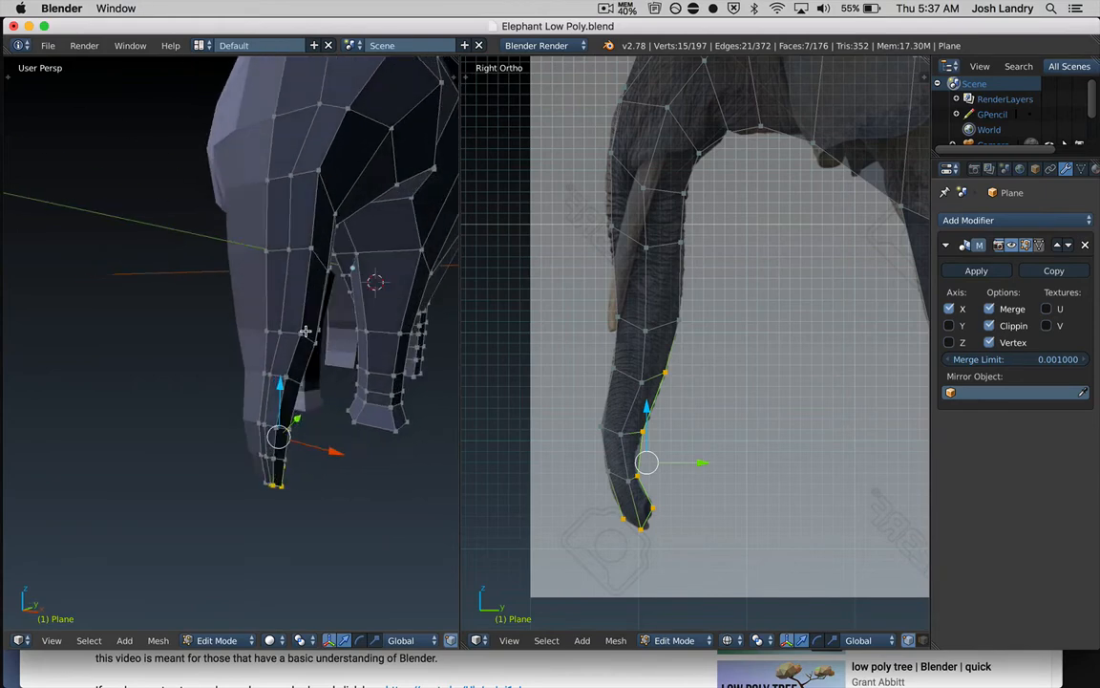
{"action": "right_click", "coordinate": [299, 329], "text": "shift"}
{"action": "right_click", "coordinate": [314, 343], "text": "shift"}
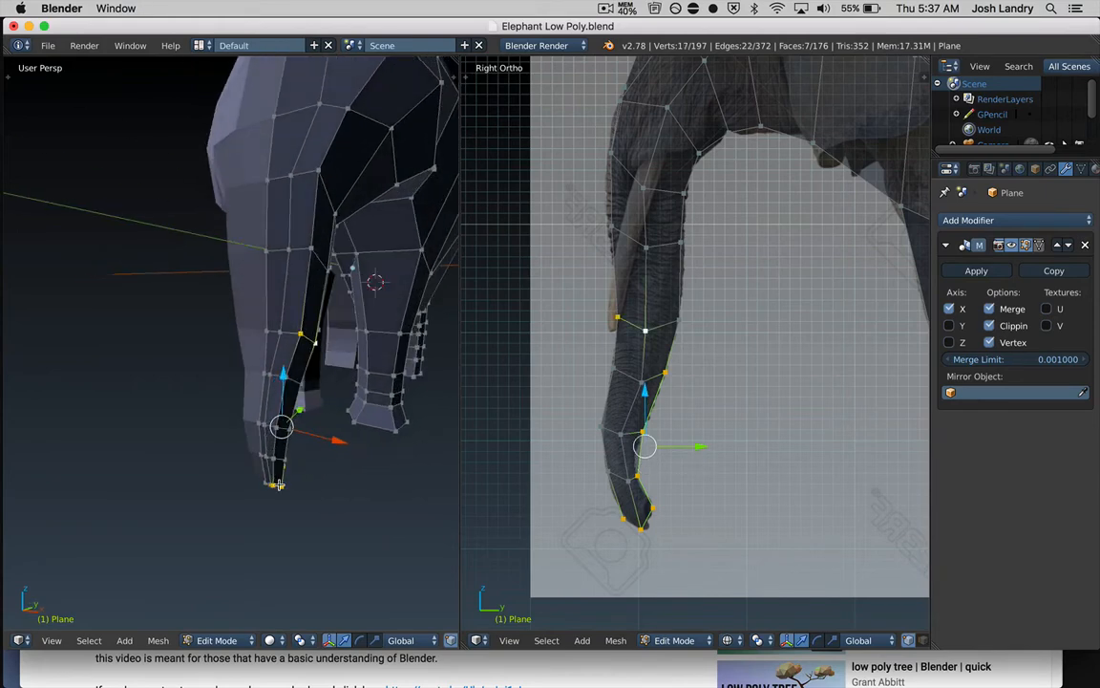
{"action": "key", "text": "b"}
{"action": "middle_click_drag", "start_coordinate": [253, 474], "coordinate": [317, 504]}
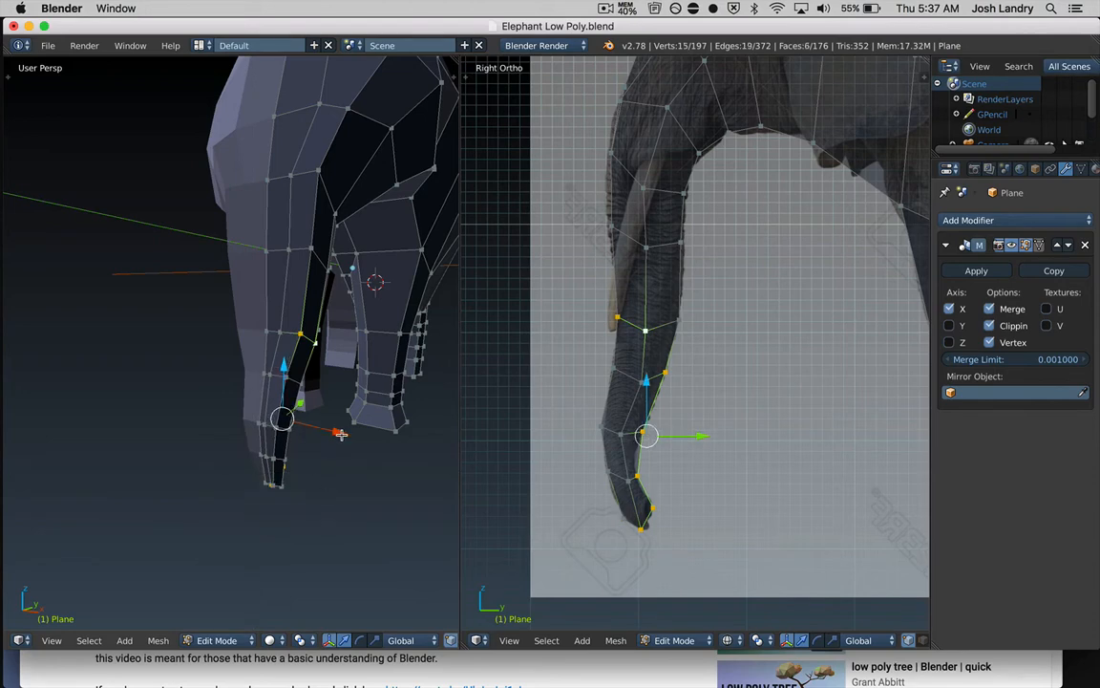
{"action": "left_click_drag", "start_coordinate": [341, 434], "coordinate": [338, 434]}
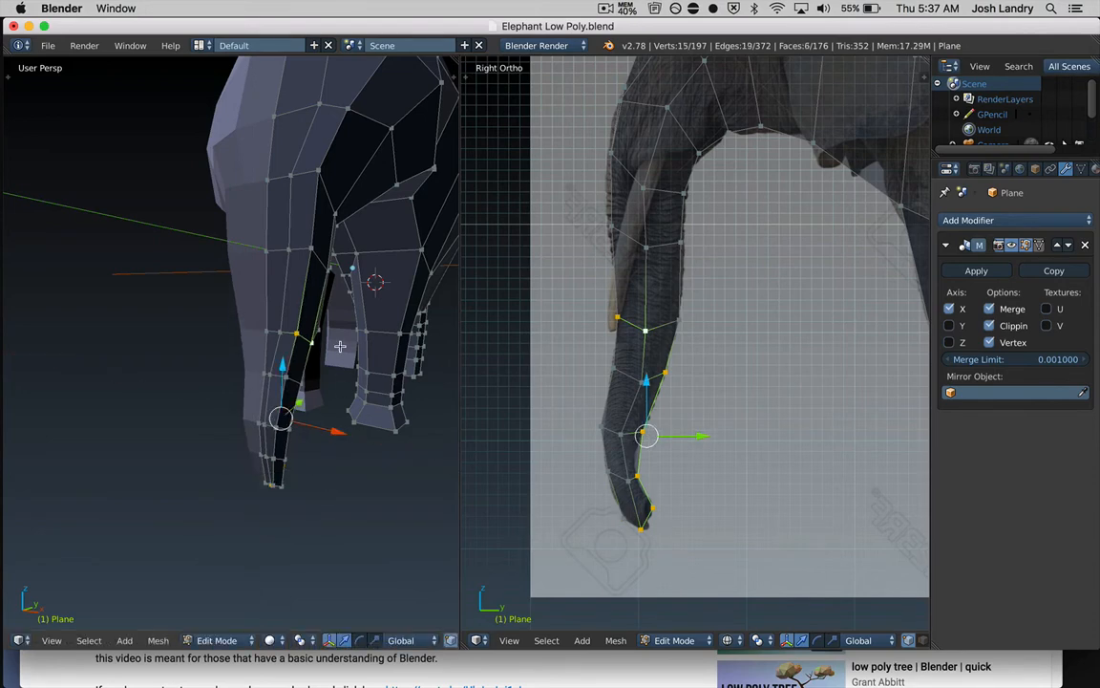
{"action": "key", "text": "a"}
{"action": "mouse_move", "coordinate": [318, 307]}
{"action": "middle_mouse_down"}
{"action": "mouse_move", "coordinate": [302, 289]}
{"action": "mouse_move", "coordinate": [331, 300]}
{"action": "mouse_move", "coordinate": [306, 287]}
{"action": "mouse_move", "coordinate": [319, 295]}
{"action": "mouse_move", "coordinate": [318, 286]}
{"action": "middle_mouse_up"}
{"action": "middle_click_drag", "start_coordinate": [525, 360], "coordinate": [650, 348], "text": "shift"}
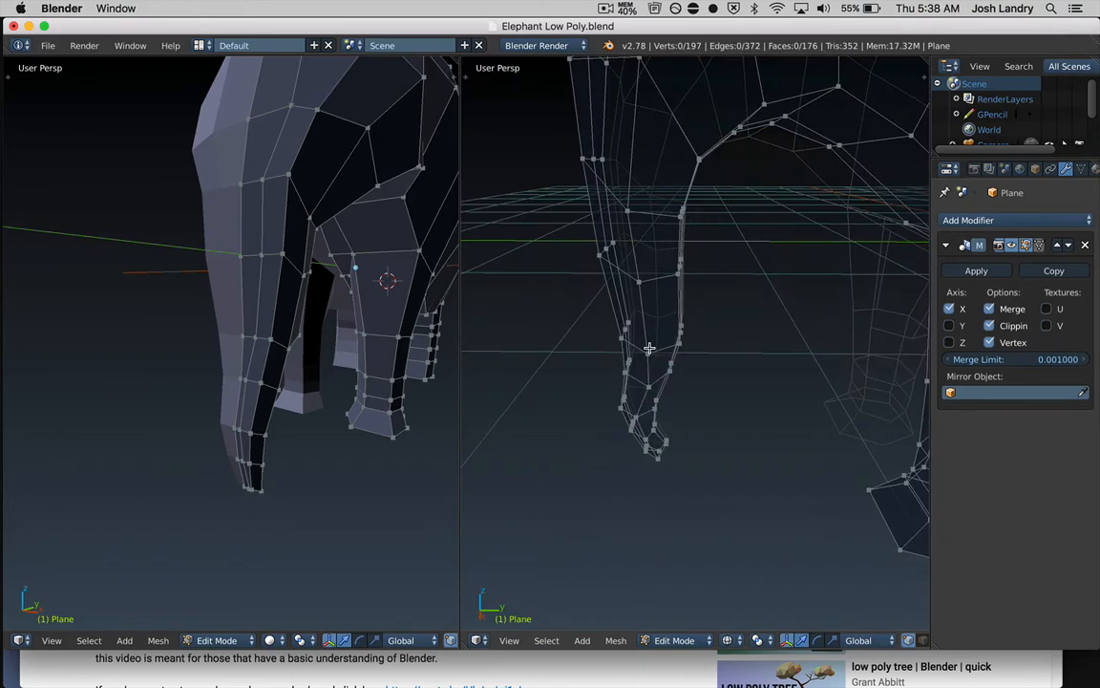
Show the right side view over the reference photo and lower the sixth loop from the trunk tip to space the loops more evenly
{"action": "left_click", "coordinate": [509, 640]}
{"action": "left_click", "coordinate": [528, 508]}
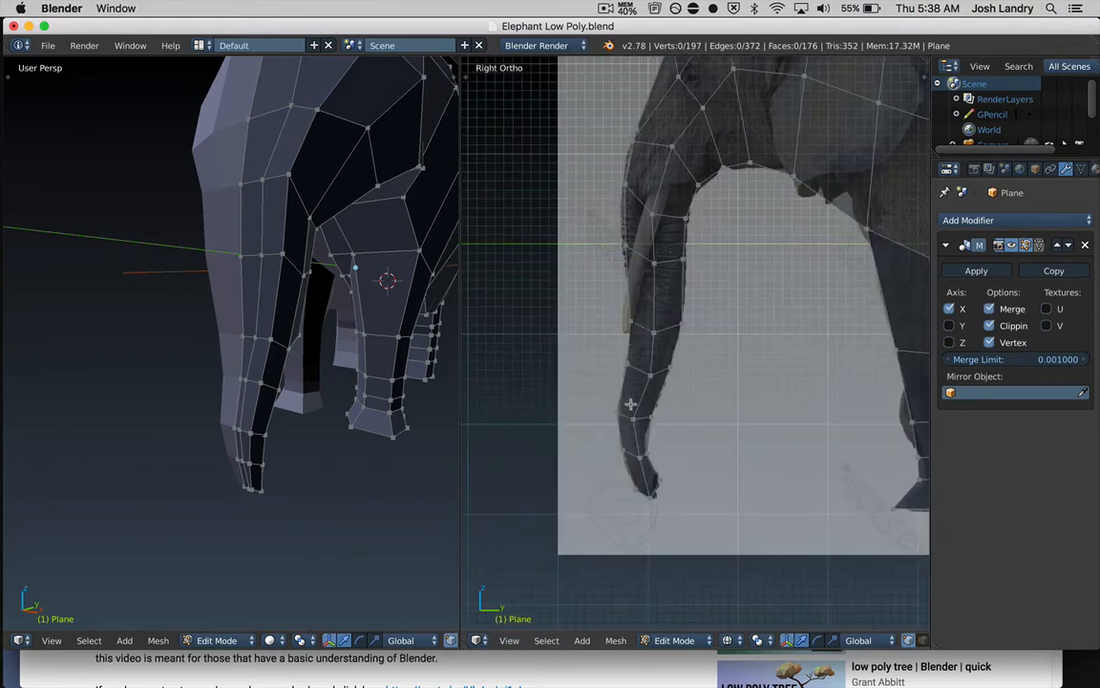
{"action": "scroll", "coordinate": [628, 400], "scroll_direction": "up", "scroll_amount": 5}
{"action": "scroll", "coordinate": [628, 399], "scroll_direction": "up", "scroll_amount": 2, "text": "shift"}
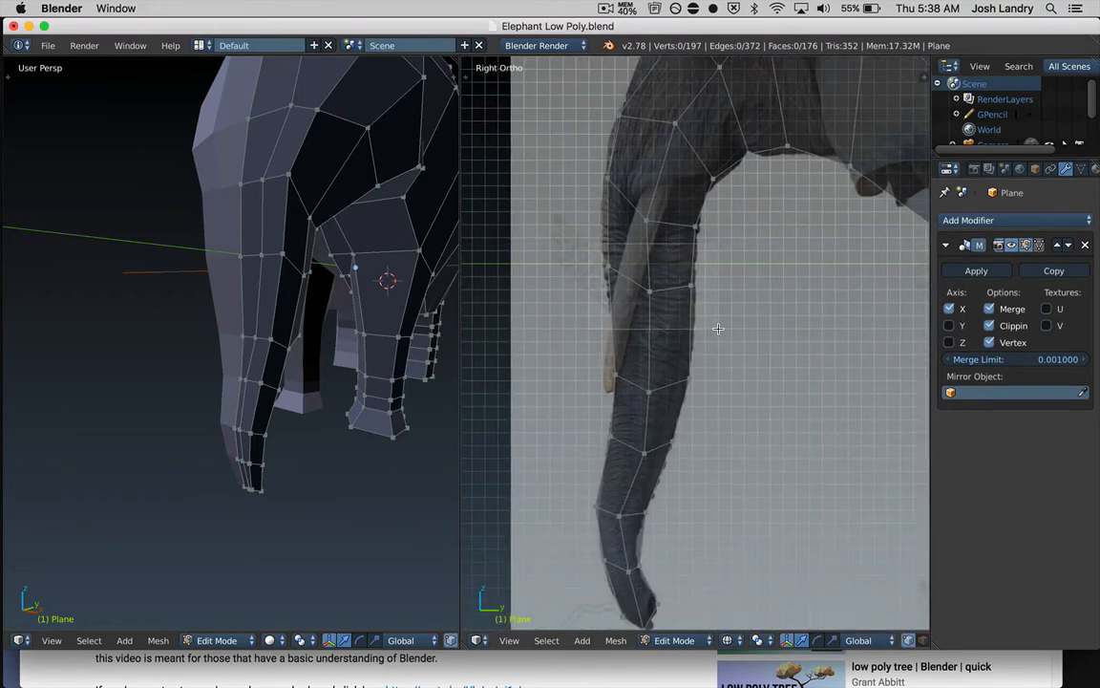
{"action": "right_click", "coordinate": [627, 279], "text": "alt"}
{"action": "key", "text": "g"}
{"action": "key", "text": "z"}
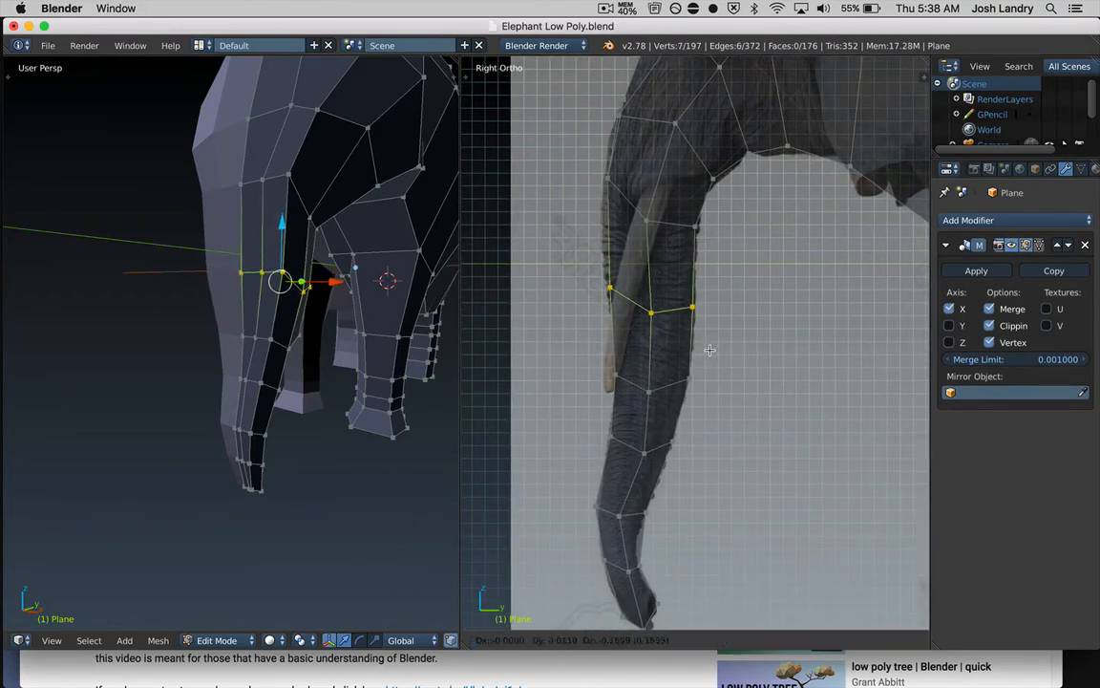
{"action": "left_click", "coordinate": [698, 357]}
{"action": "key", "text": "a"}
Lower the three front vertices of the sixth trunk loop slightly, keeping them on the front outline of the reference trunk
{"action": "key", "text": "b"}
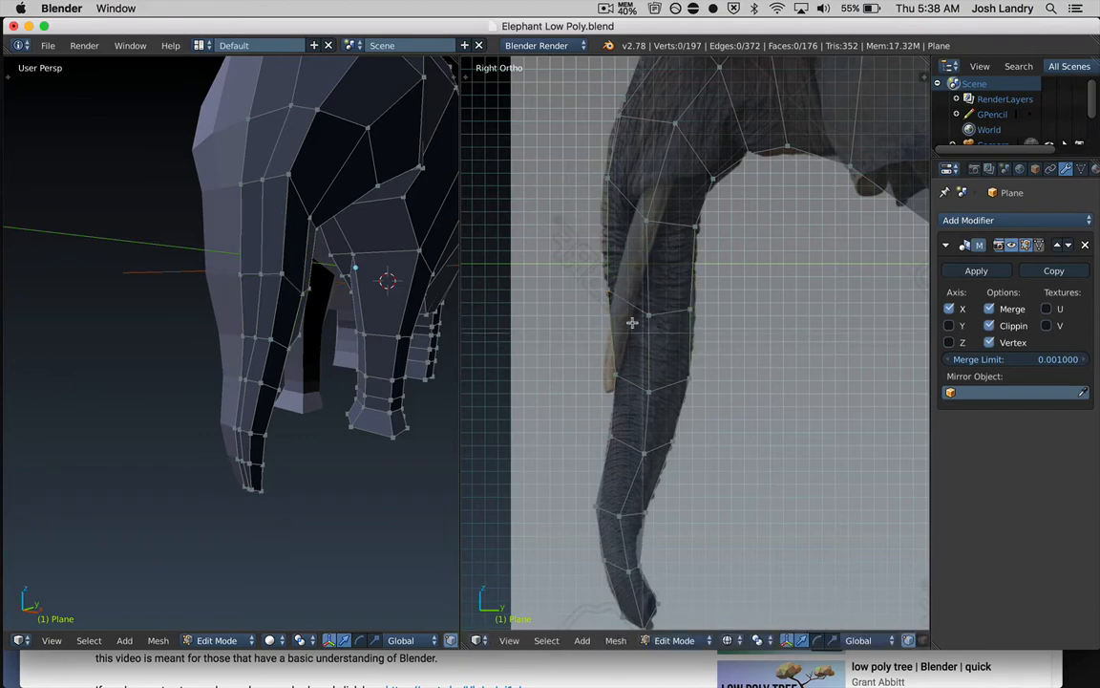
{"action": "left_click_drag", "start_coordinate": [594, 273], "coordinate": [631, 350]}
{"action": "key", "text": "g"}
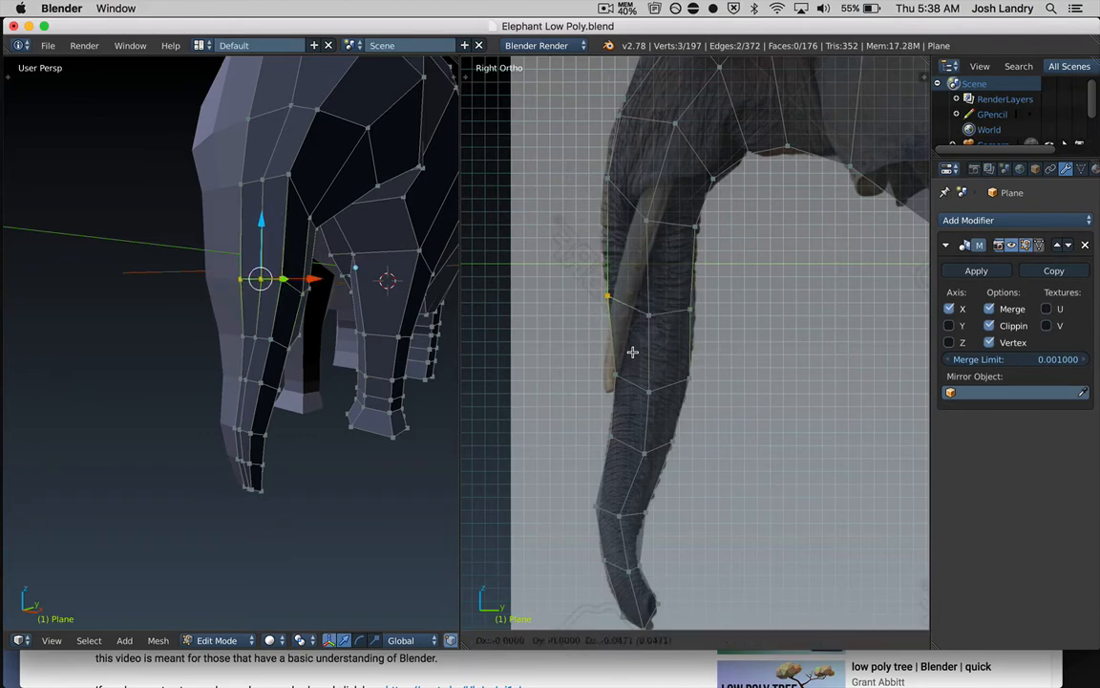
{"action": "left_click", "coordinate": [632, 353]}
{"action": "key", "text": "a"}
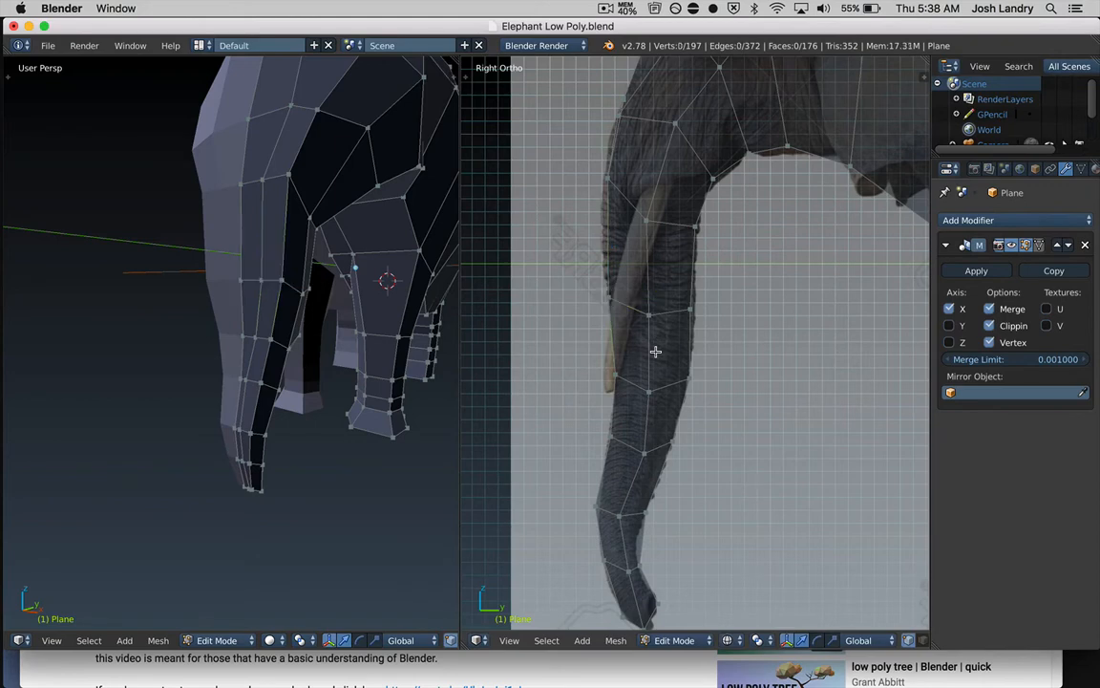
Raise the three back vertices of the sixth trunk loop and place them on the rear outline of the reference trunk
{"action": "key", "text": "b"}
{"action": "left_click_drag", "start_coordinate": [666, 293], "coordinate": [706, 336]}
{"action": "key", "text": "g"}
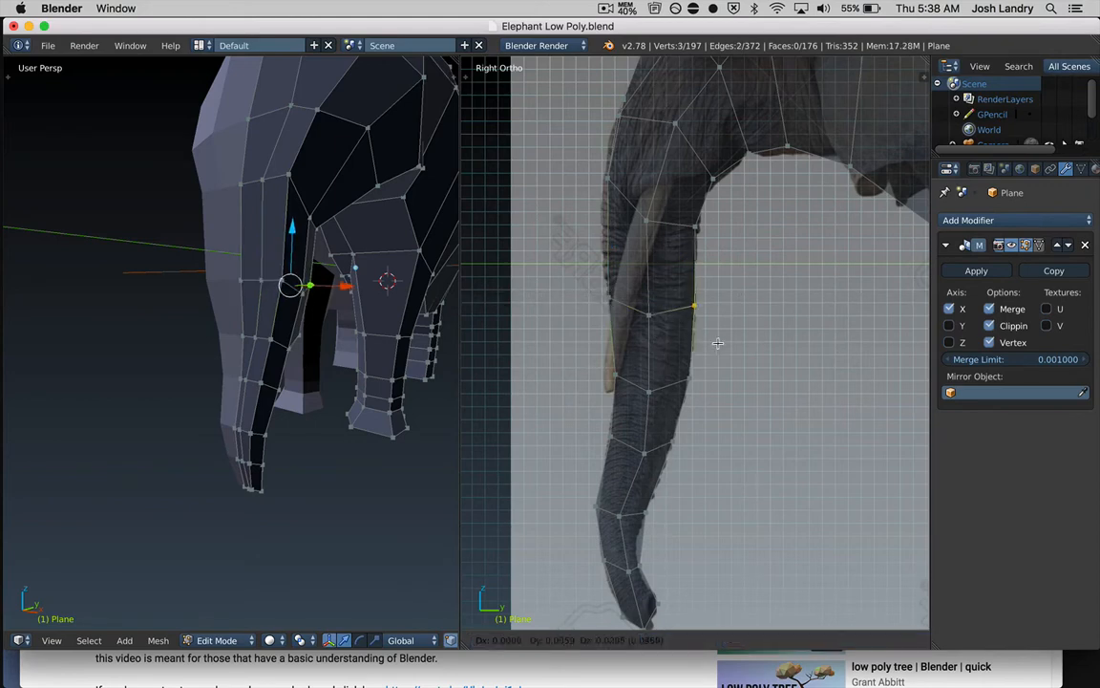
{"action": "left_click", "coordinate": [716, 336]}
{"action": "key", "text": "a"}
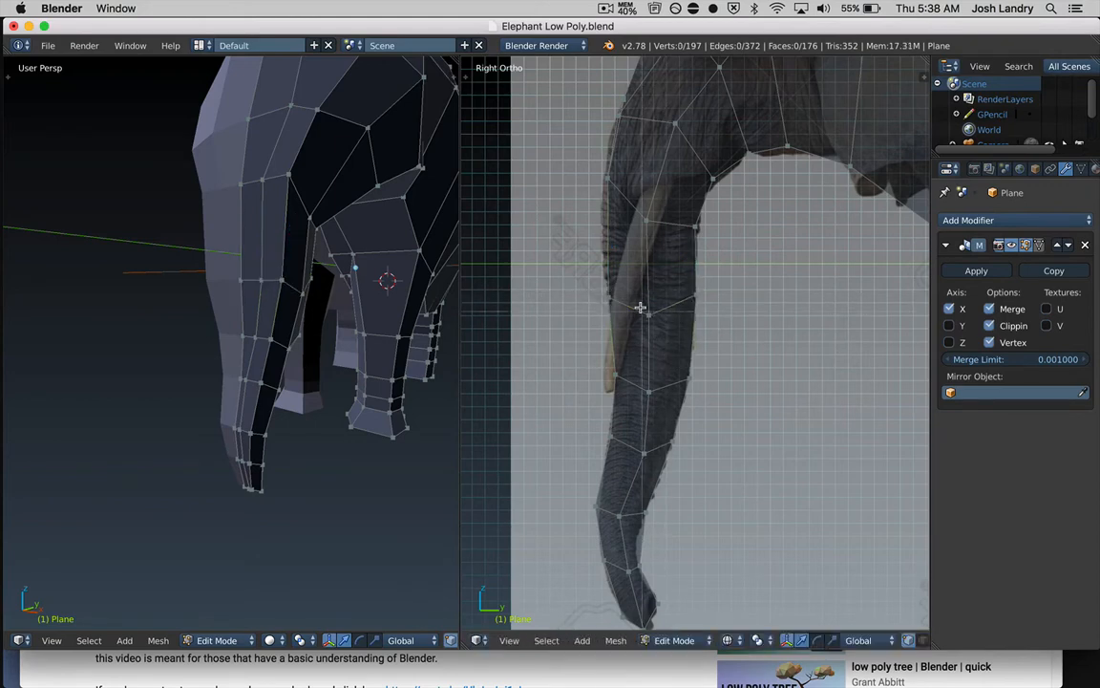
Raise the middle side vertex of the sixth trunk loop so it lines up with the loop's front and back vertices
{"action": "right_click", "coordinate": [646, 311]}
{"action": "key", "text": "g"}
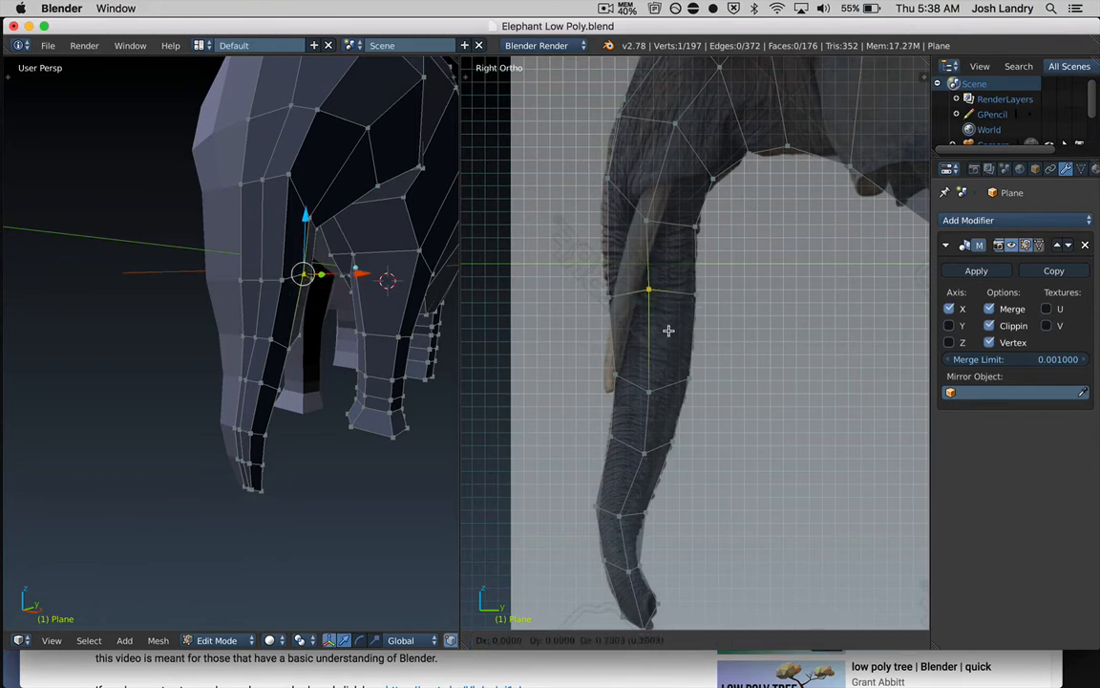
{"action": "left_click", "coordinate": [667, 340]}
{"action": "middle_click_drag", "start_coordinate": [357, 329], "coordinate": [302, 344]}
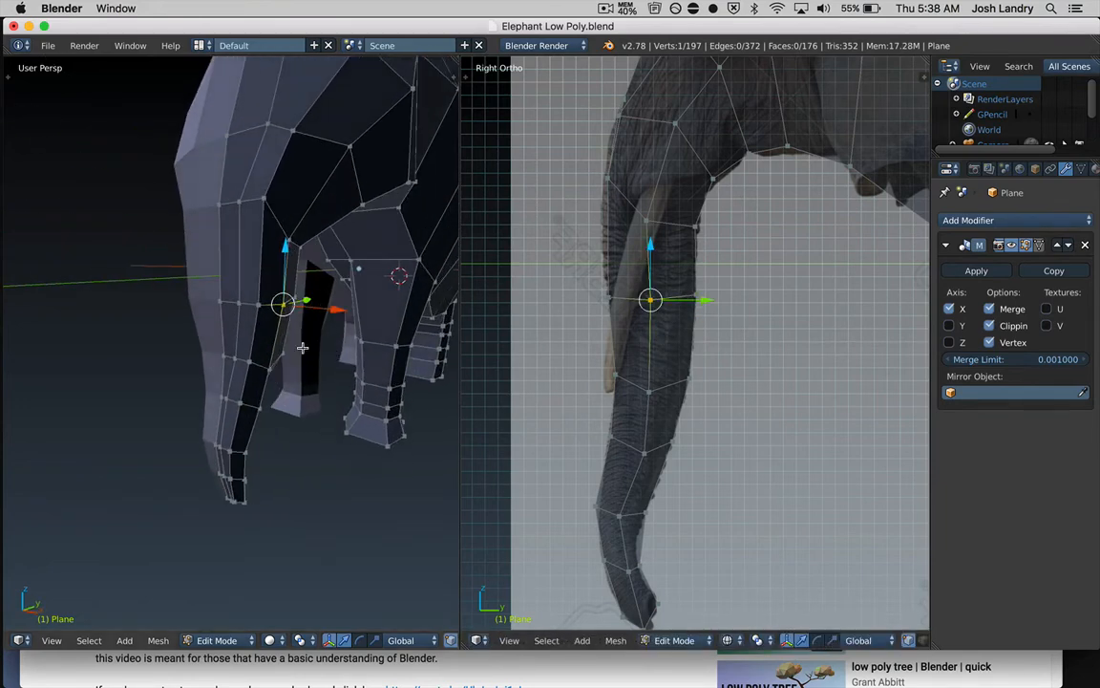
{"action": "right_click", "coordinate": [262, 304]}
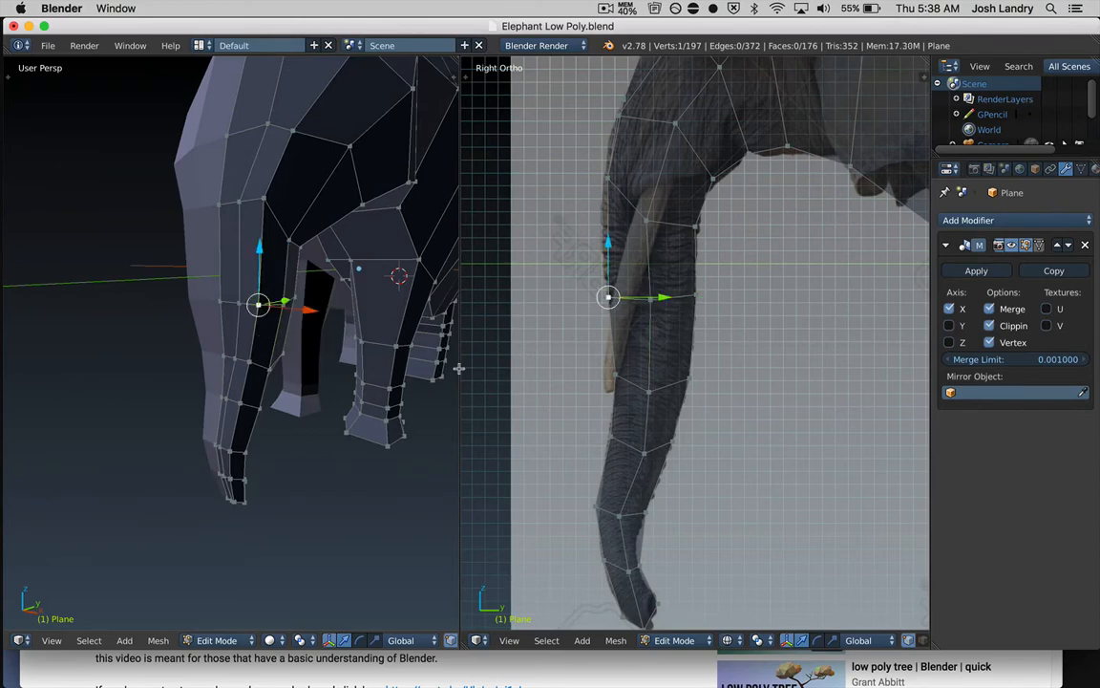
{"action": "middle_click_drag", "start_coordinate": [320, 315], "coordinate": [295, 334]}
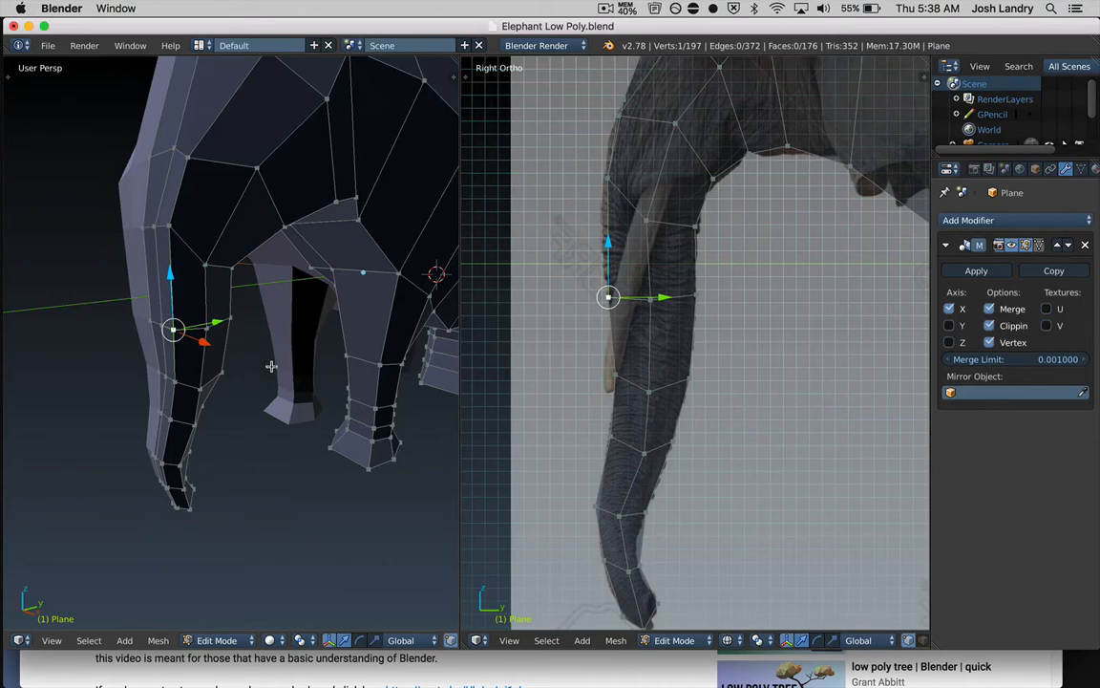
{"action": "key", "text": "a"}
{"action": "middle_click_drag", "start_coordinate": [278, 374], "coordinate": [311, 369]}
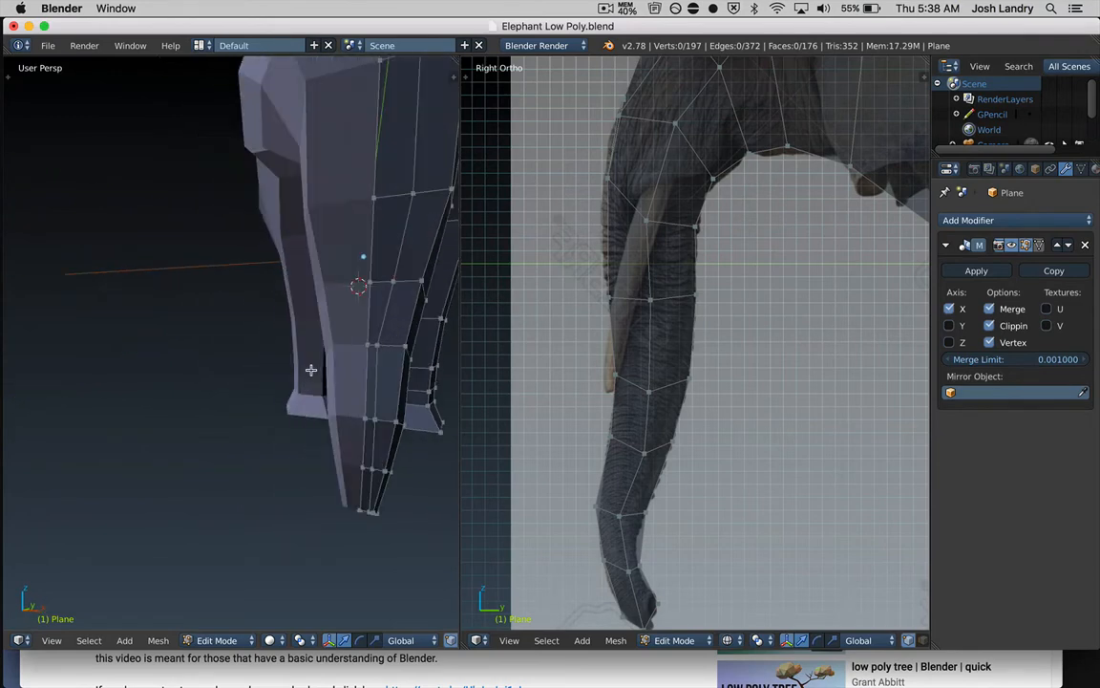
Move the vertices next to the trunk's front centre line on the third and fourth loops from the tip slightly outward along X
{"action": "right_click", "coordinate": [378, 344]}
{"action": "right_click", "coordinate": [378, 420], "text": "shift"}
{"action": "left_click_drag", "start_coordinate": [436, 387], "coordinate": [440, 388]}
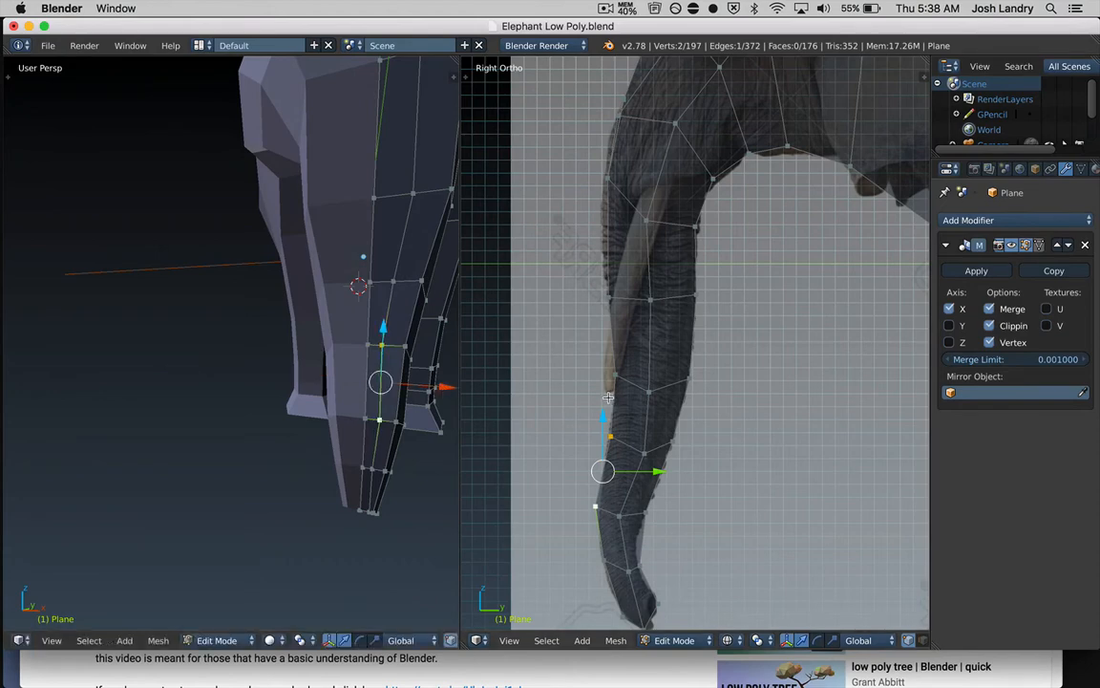
{"action": "key", "text": "a"}
{"action": "middle_click_drag", "start_coordinate": [417, 352], "coordinate": [395, 368]}
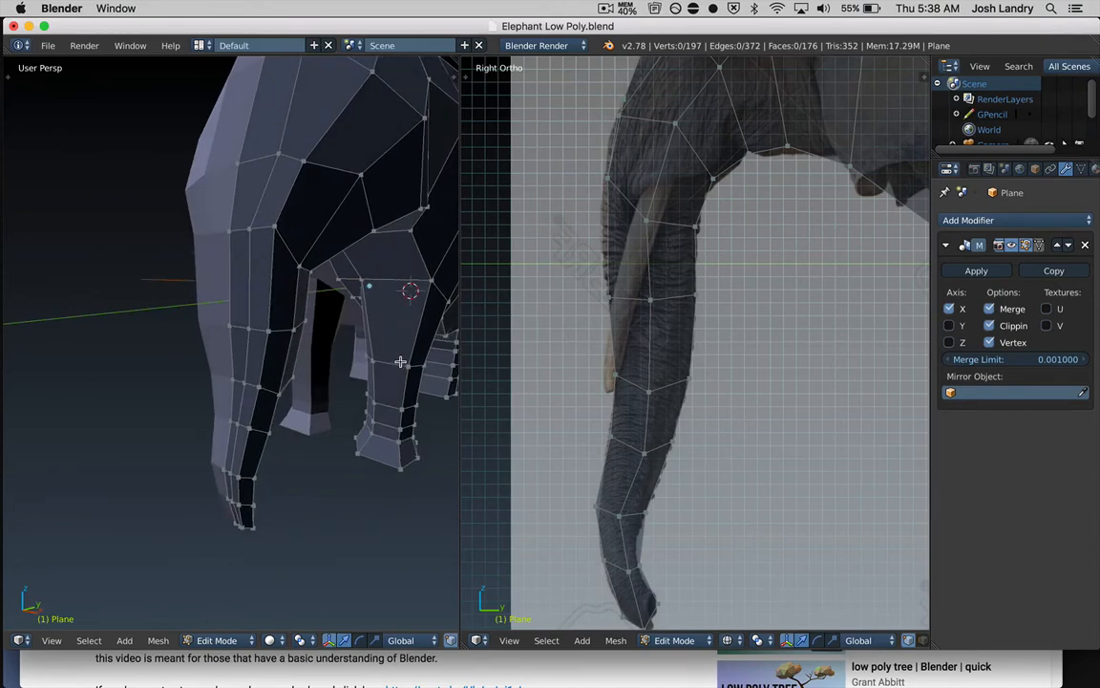
{"action": "middle_click_drag", "start_coordinate": [270, 392], "coordinate": [291, 429]}
{"action": "right_click", "coordinate": [306, 313]}
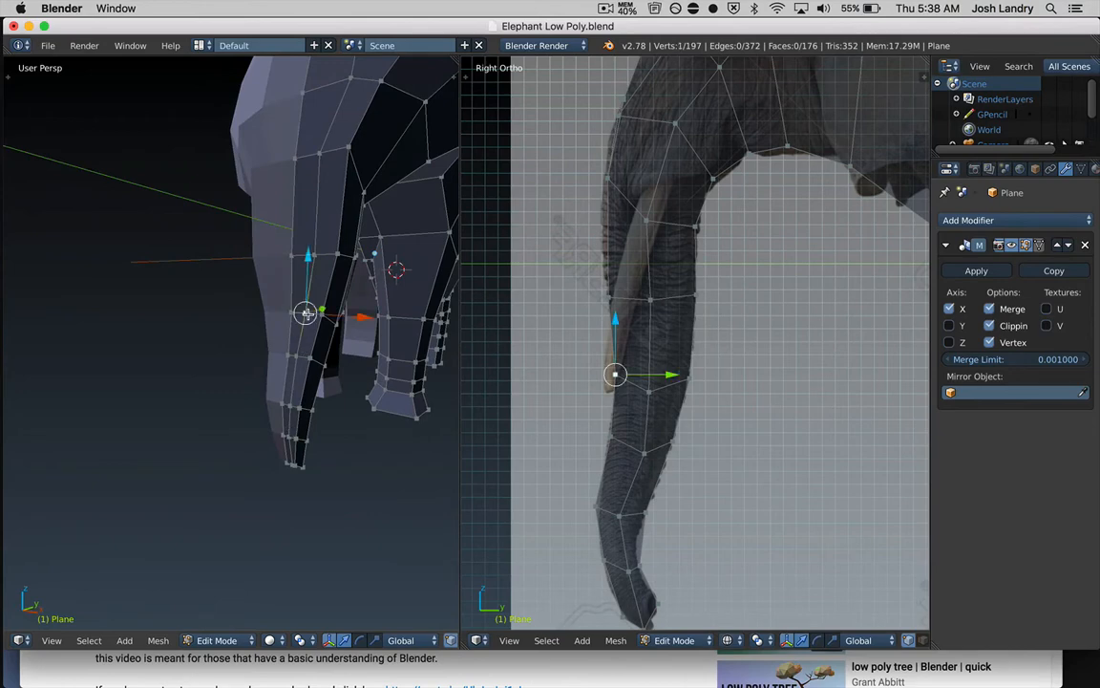
{"action": "right_click", "coordinate": [310, 255], "text": "shift"}
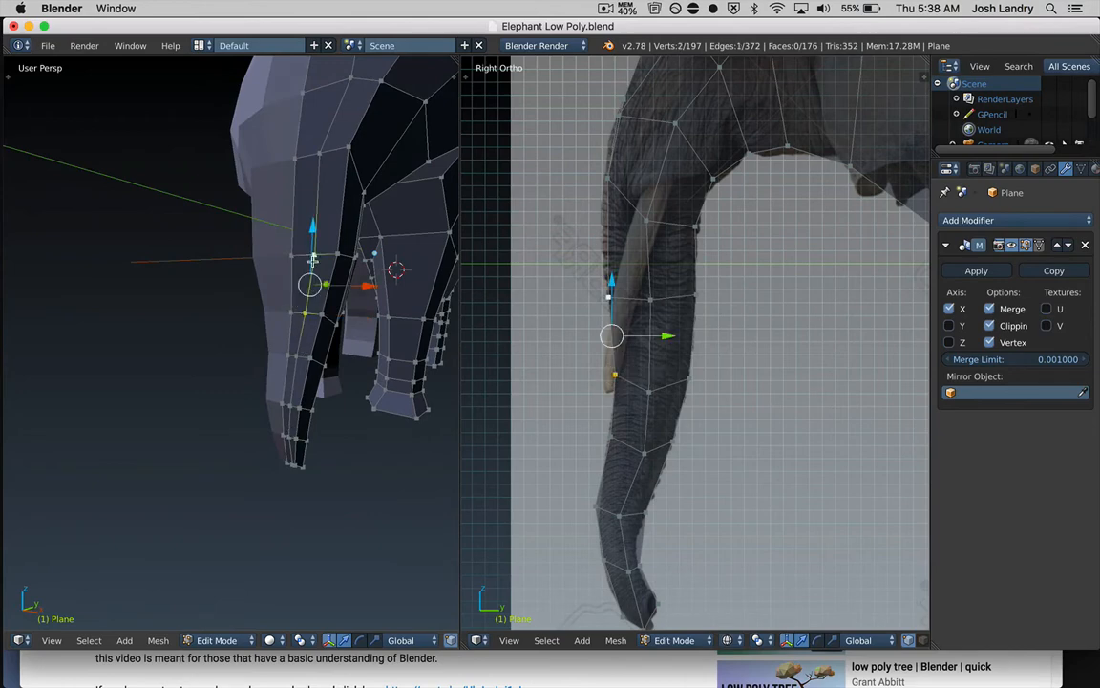
{"action": "right_click", "coordinate": [321, 155], "text": "shift"}
{"action": "right_click", "coordinate": [298, 356], "text": "shift"}
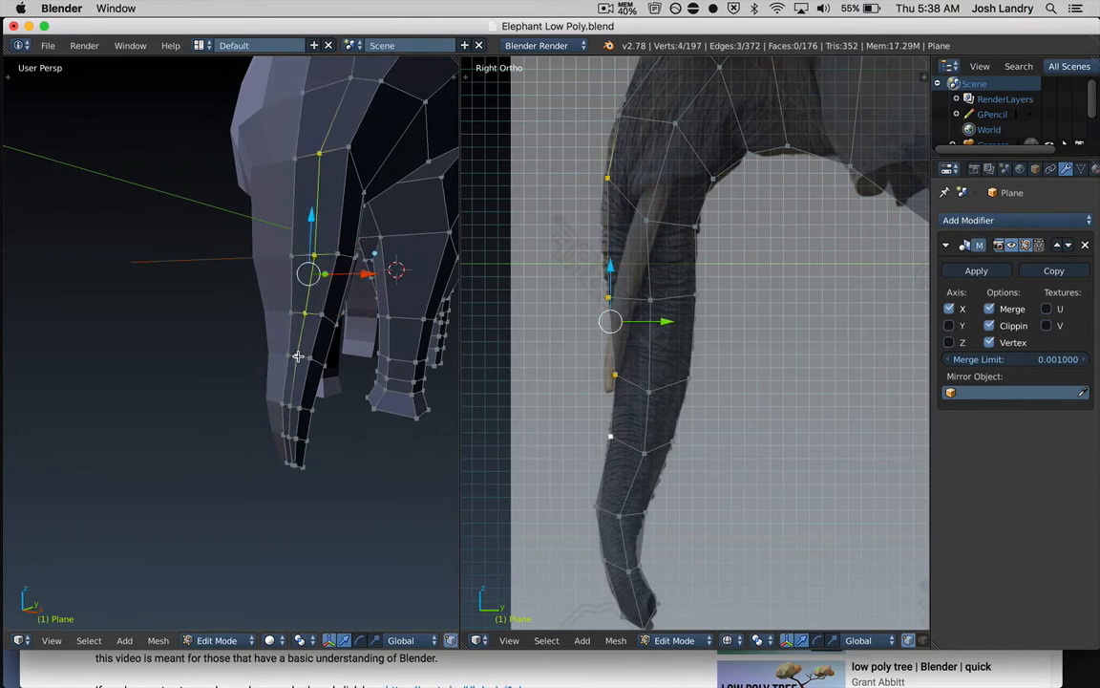
{"action": "right_click", "coordinate": [290, 405], "text": "shift"}
{"action": "key", "text": "a"}
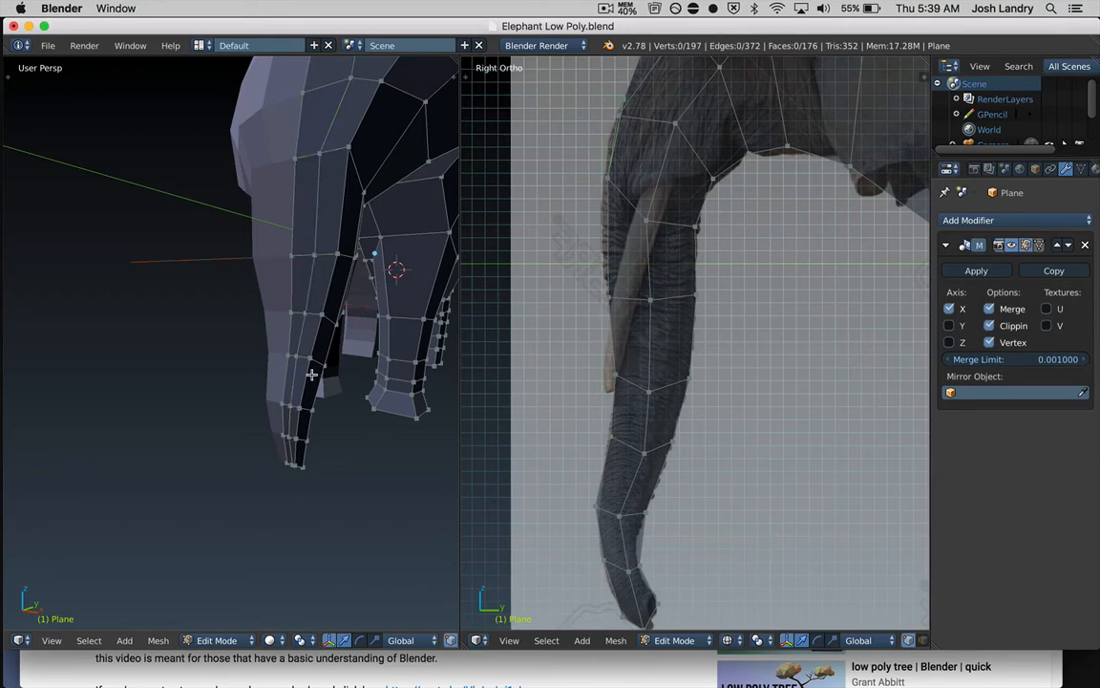
Select the seven centre-line vertices down the front of the trunk to its tip and move them slightly forward along Y
{"action": "scroll", "coordinate": [311, 305], "scroll_direction": "up", "scroll_amount": 5}
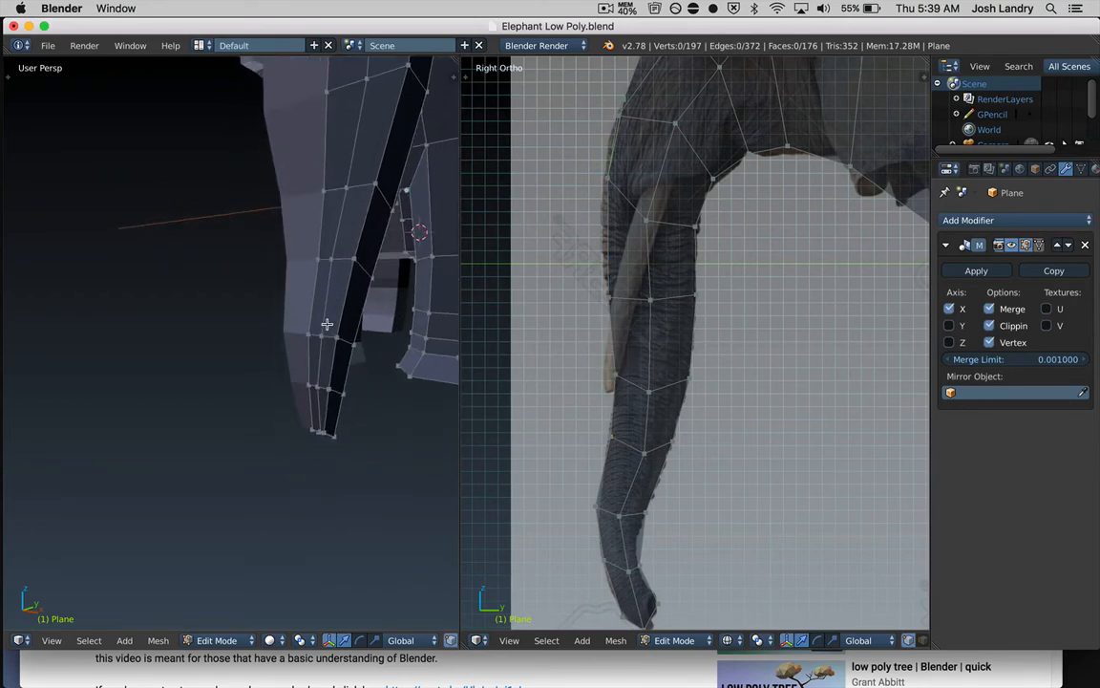
{"action": "right_click", "coordinate": [309, 384]}
{"action": "right_click", "coordinate": [308, 334], "text": "shift"}
{"action": "right_click", "coordinate": [319, 259], "text": "shift"}
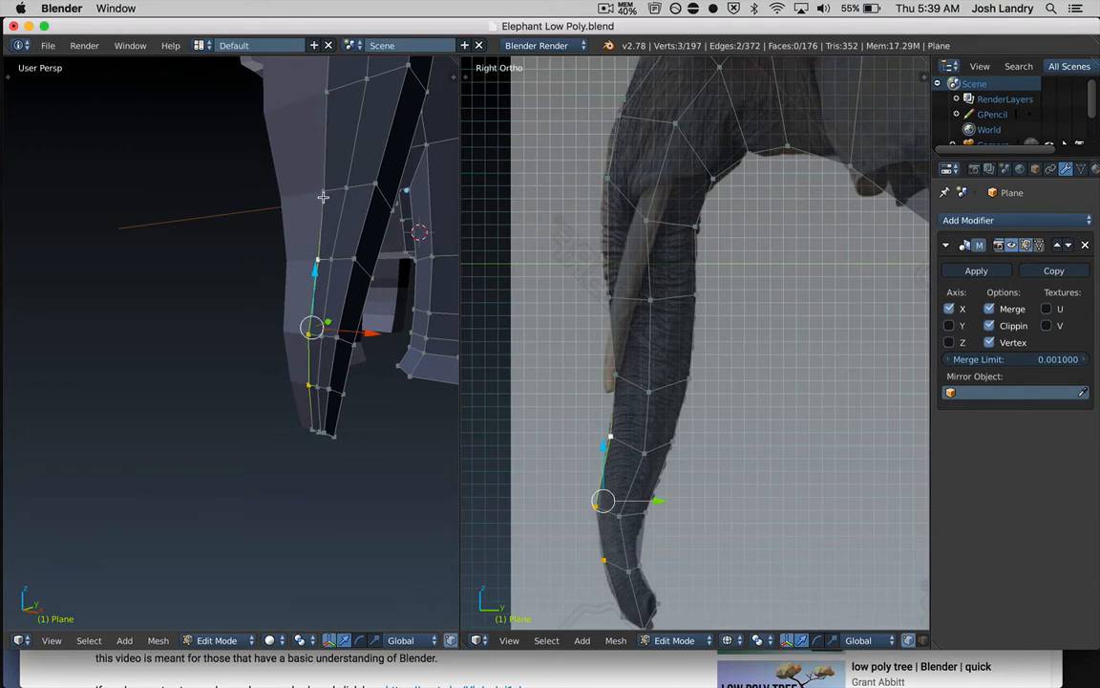
{"action": "right_click", "coordinate": [323, 192], "text": "shift"}
{"action": "right_click", "coordinate": [325, 93], "text": "shift"}
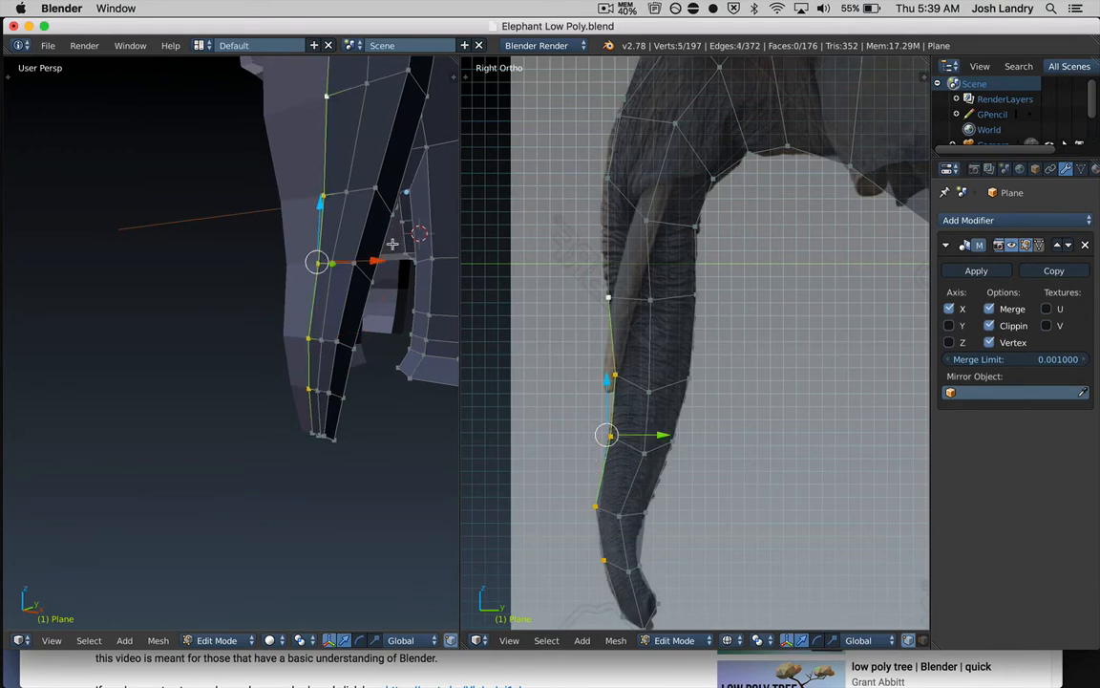
{"action": "mouse_move", "coordinate": [355, 217]}
{"action": "middle_mouse_down"}
{"action": "mouse_move", "coordinate": [386, 354]}
{"action": "mouse_move", "coordinate": [373, 220]}
{"action": "middle_mouse_up"}
{"action": "right_click", "coordinate": [315, 307], "text": "shift"}
{"action": "middle_click_drag", "start_coordinate": [366, 339], "coordinate": [333, 267]}
{"action": "right_click", "coordinate": [327, 265], "text": "shift"}
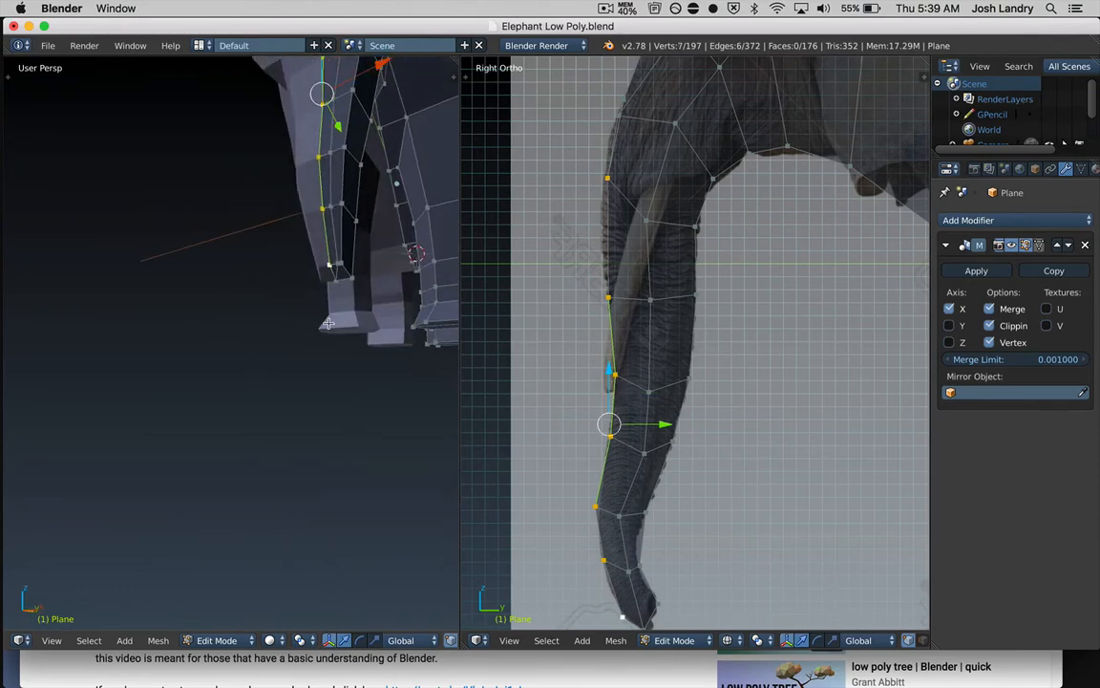
{"action": "scroll", "coordinate": [555, 397], "scroll_direction": "down", "scroll_amount": 2}
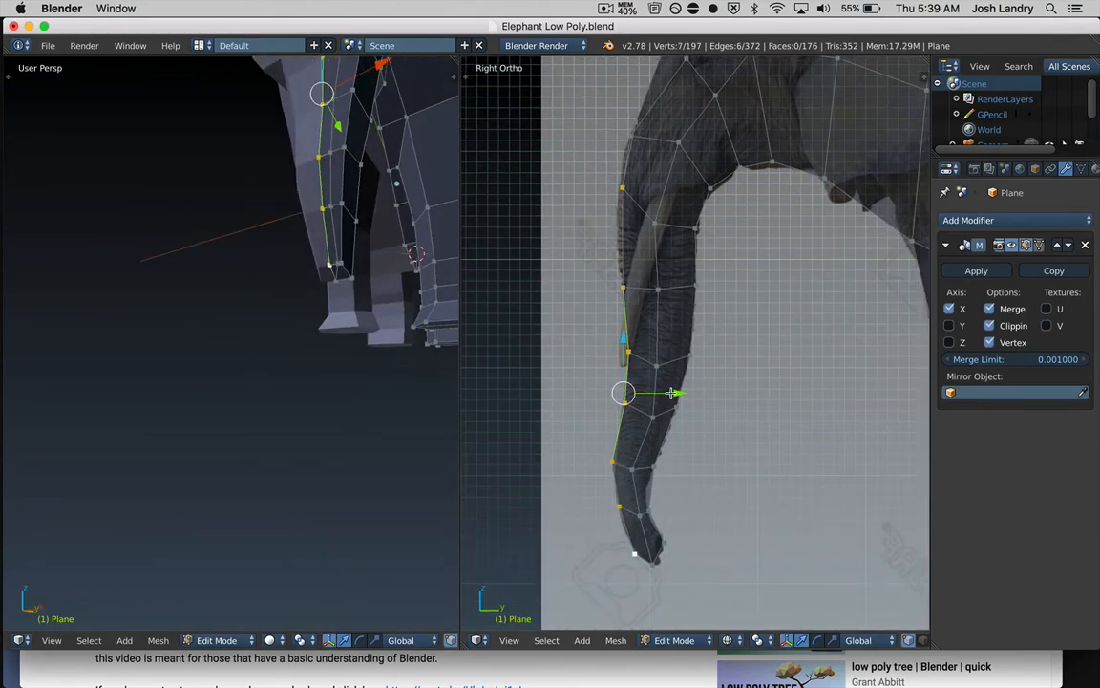
{"action": "left_click_drag", "start_coordinate": [678, 391], "coordinate": [674, 391]}
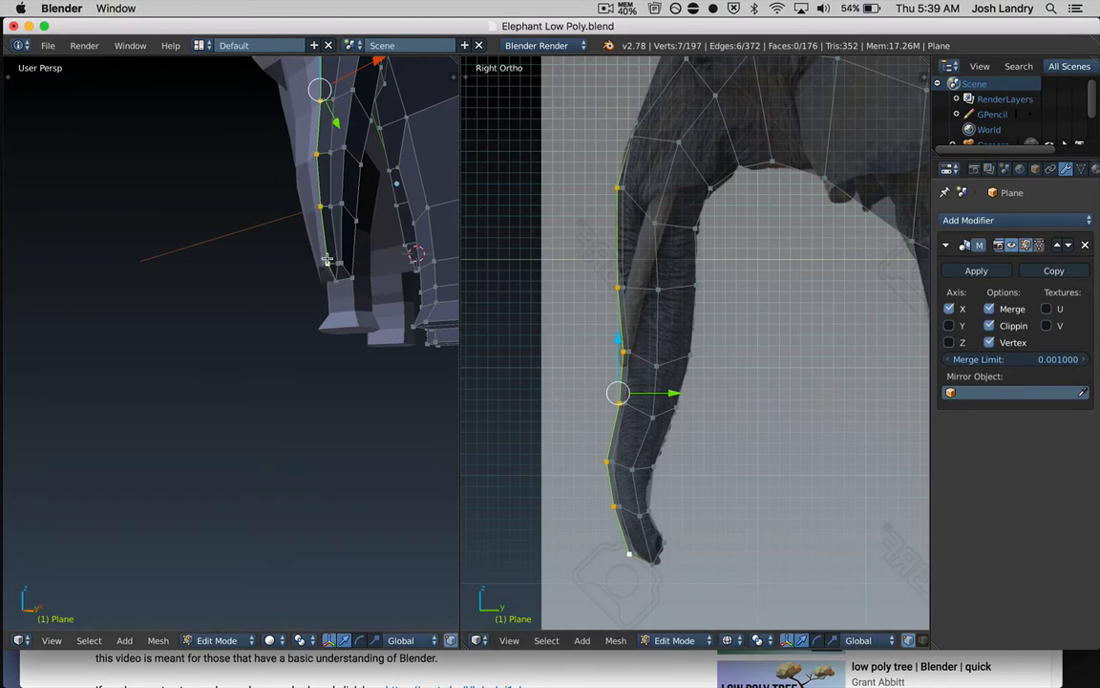
{"action": "middle_click_drag", "start_coordinate": [326, 234], "coordinate": [337, 275]}
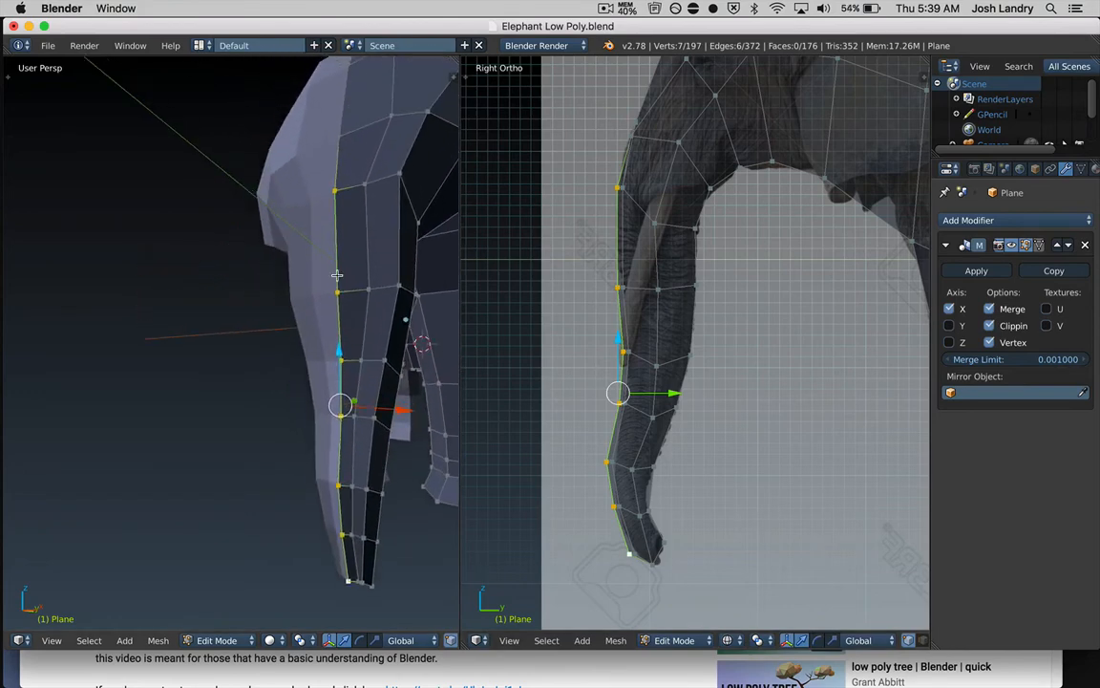
{"action": "key", "text": "a"}
Select the seven vertices in the column beside the trunk's front centre line, down to the tip, and move them slightly forward
{"action": "right_click", "coordinate": [366, 183]}
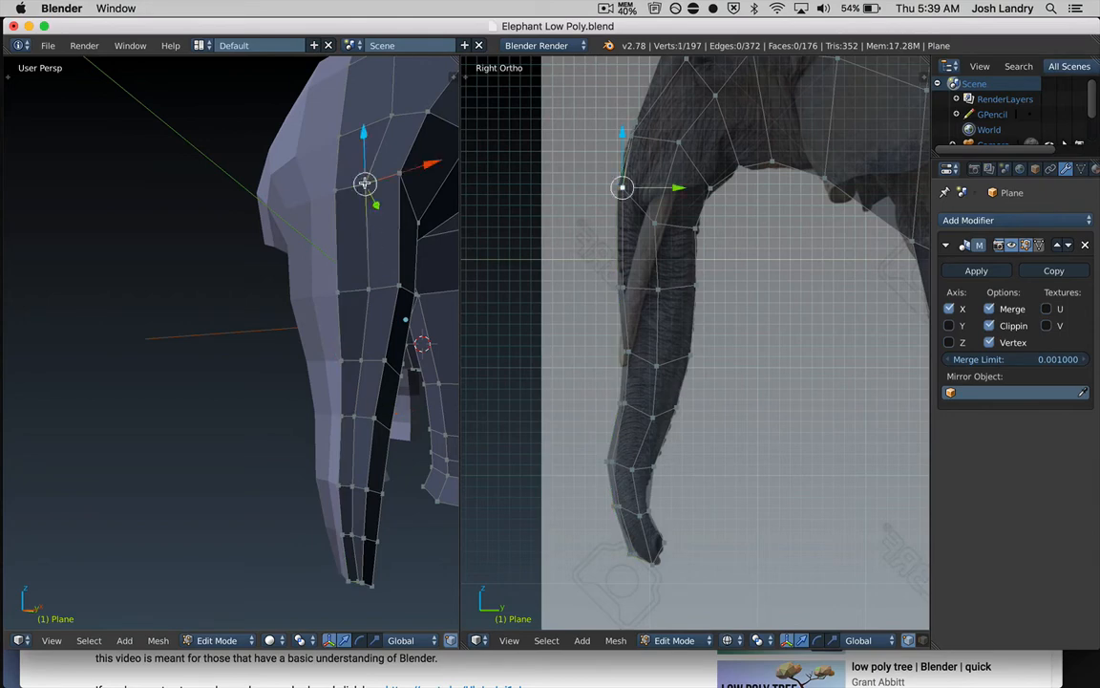
{"action": "right_click", "coordinate": [369, 289], "text": "shift"}
{"action": "right_click", "coordinate": [362, 360], "text": "shift"}
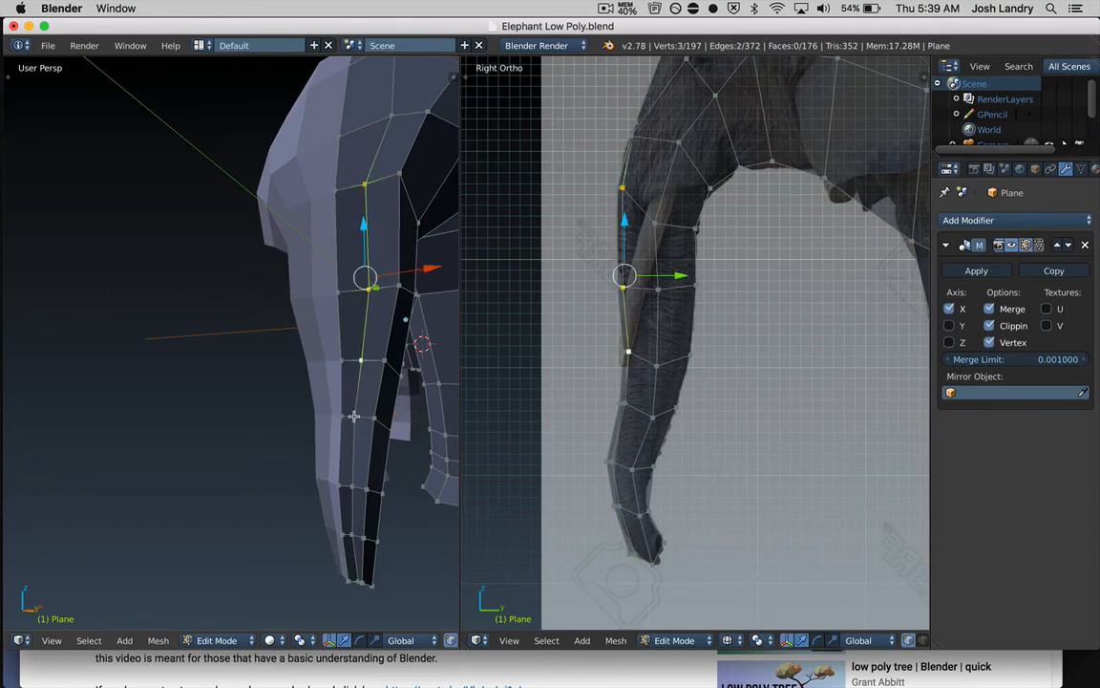
{"action": "right_click", "coordinate": [354, 417], "text": "shift"}
{"action": "middle_click_drag", "start_coordinate": [388, 411], "coordinate": [384, 329]}
{"action": "right_click", "coordinate": [352, 324], "text": "shift"}
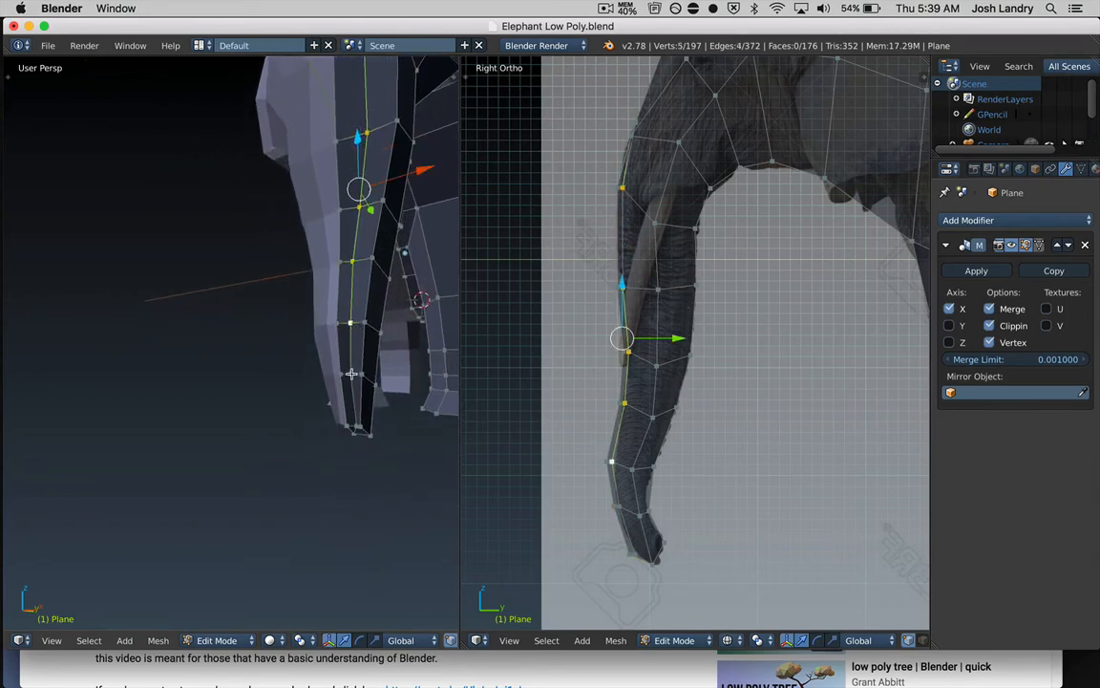
{"action": "right_click", "coordinate": [350, 373], "text": "shift"}
{"action": "middle_click_drag", "start_coordinate": [351, 375], "coordinate": [307, 348]}
{"action": "scroll", "coordinate": [357, 365], "scroll_direction": "up", "scroll_amount": 4}
{"action": "scroll", "coordinate": [356, 354], "scroll_direction": "down", "scroll_amount": 1}
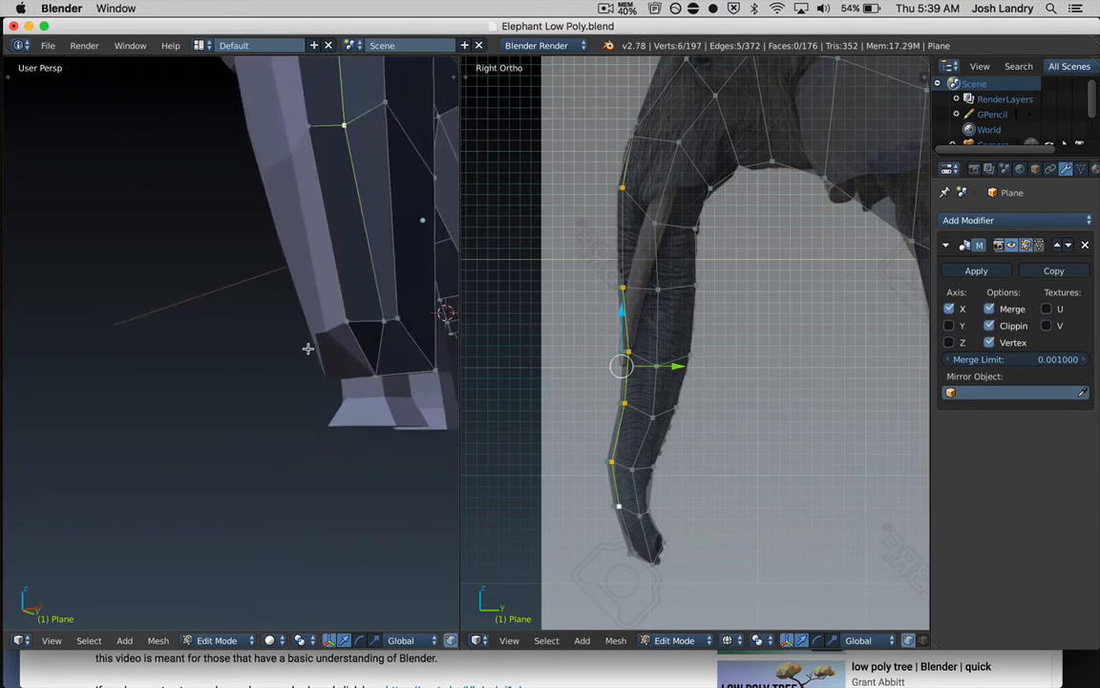
{"action": "right_click", "coordinate": [381, 319], "text": "shift"}
{"action": "scroll", "coordinate": [364, 361], "scroll_direction": "down", "scroll_amount": 3}
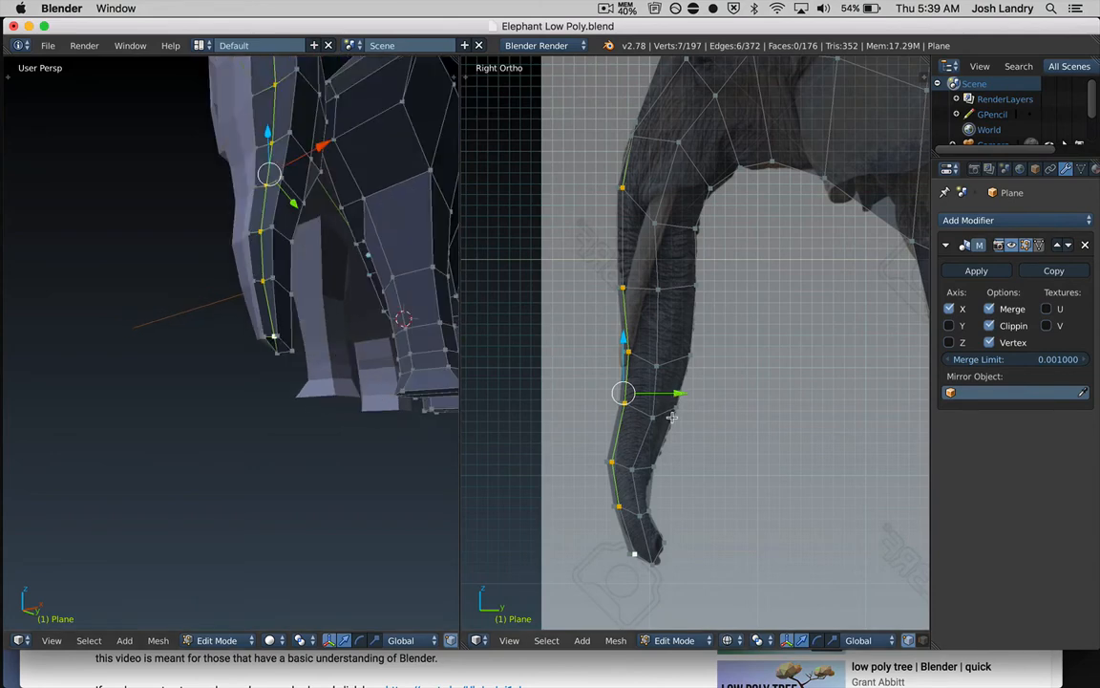
{"action": "scroll", "coordinate": [673, 418], "scroll_direction": "up", "scroll_amount": 2}
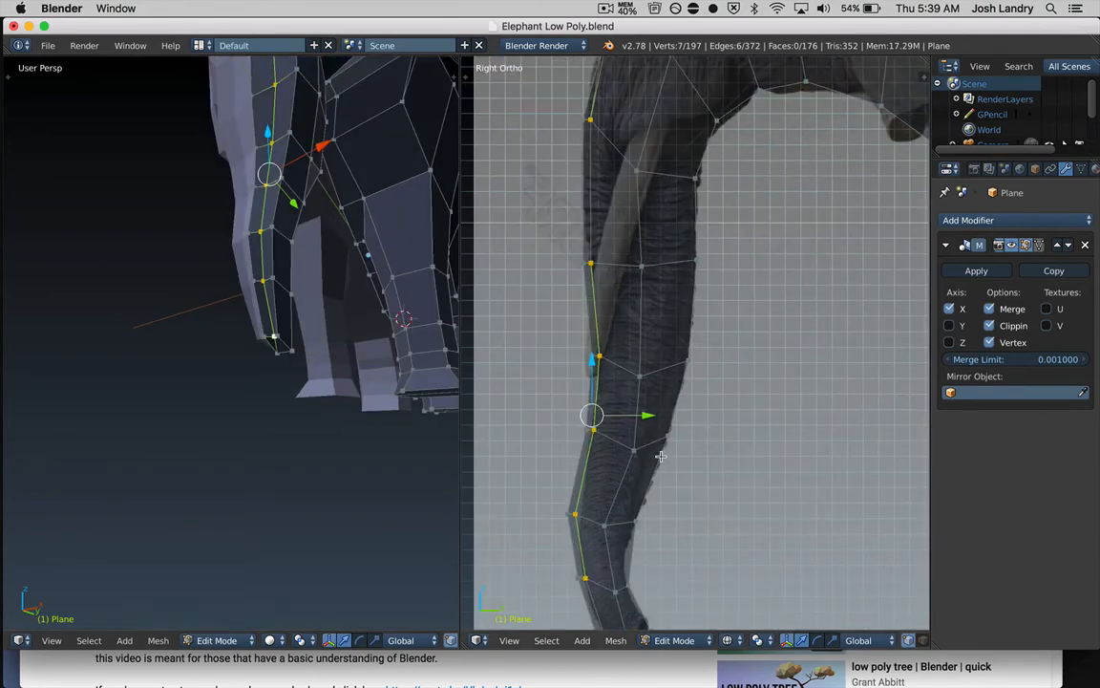
{"action": "middle_click_drag", "start_coordinate": [660, 456], "coordinate": [704, 372], "text": "shift"}
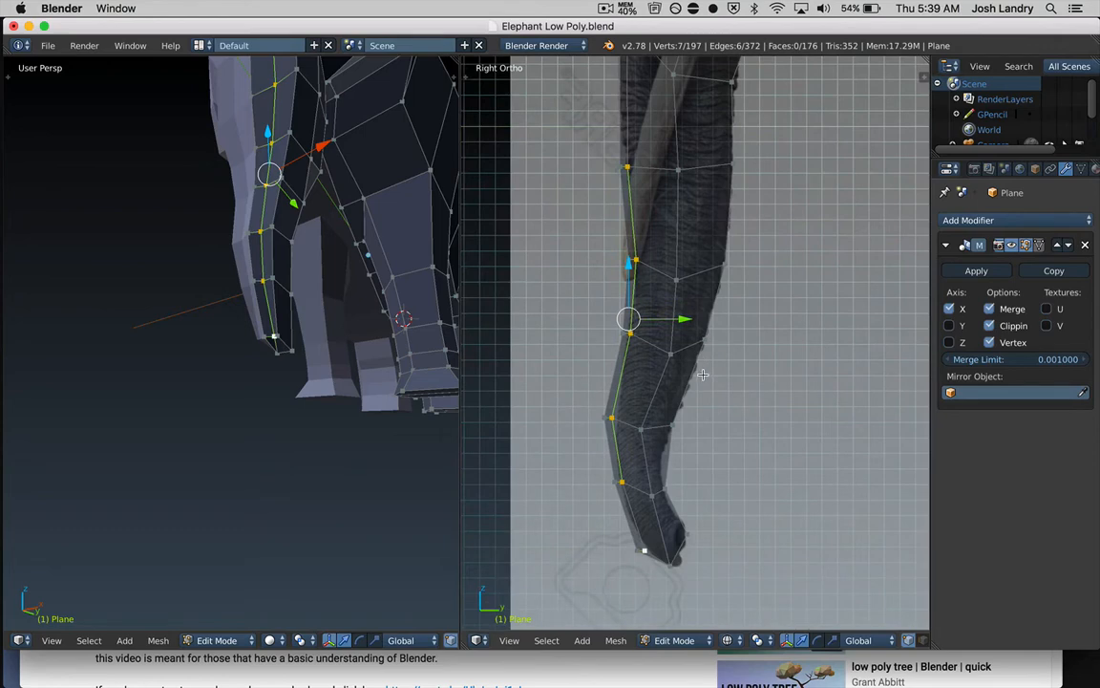
{"action": "key", "text": "g"}
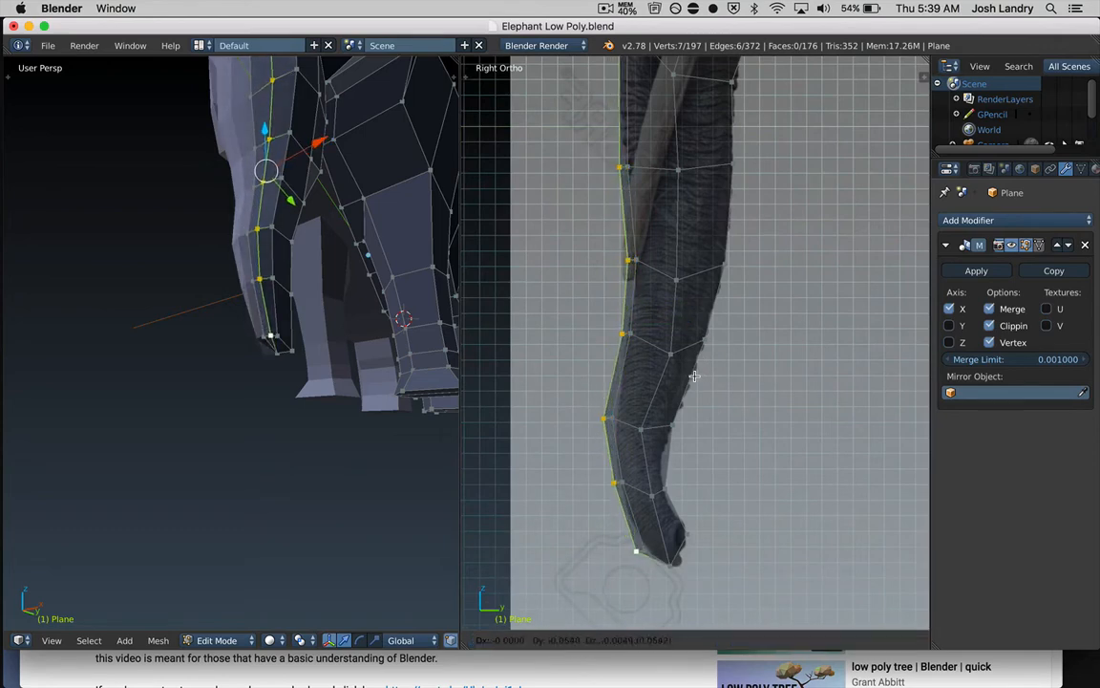
{"action": "left_click", "coordinate": [695, 376]}
{"action": "key", "text": "a"}
{"action": "middle_click_drag", "start_coordinate": [306, 276], "coordinate": [358, 295]}
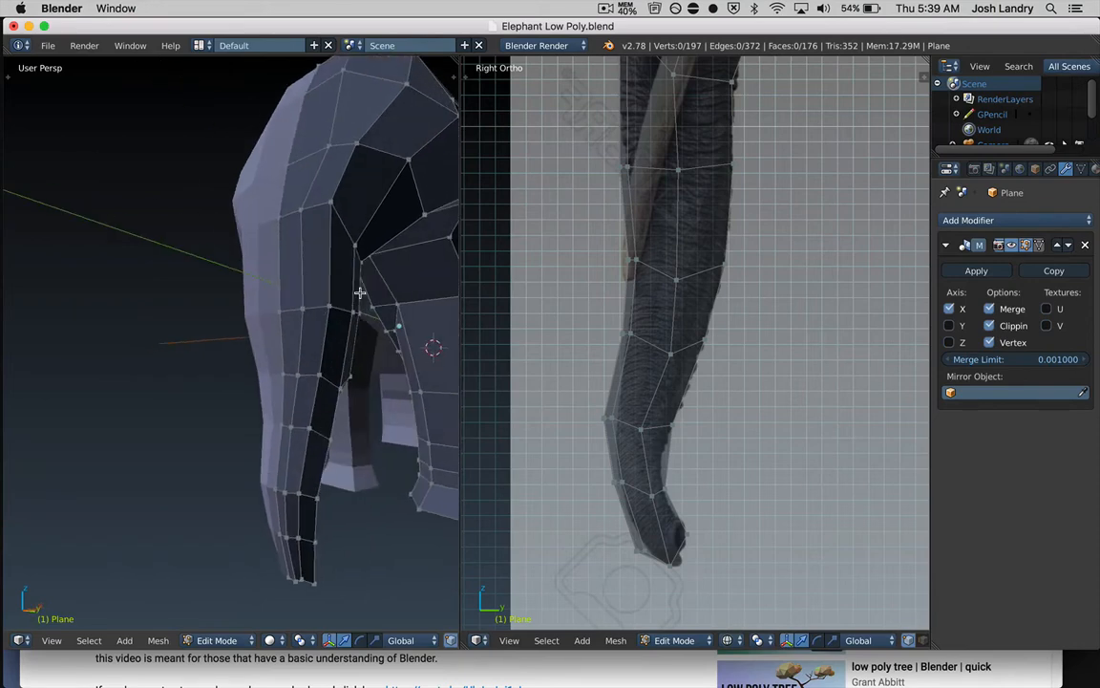
Select the two front vertices of the face loop above the trunk and move them slightly forward to the reference outline
{"action": "middle_click_drag", "start_coordinate": [337, 220], "coordinate": [340, 235]}
{"action": "right_click", "coordinate": [357, 223]}
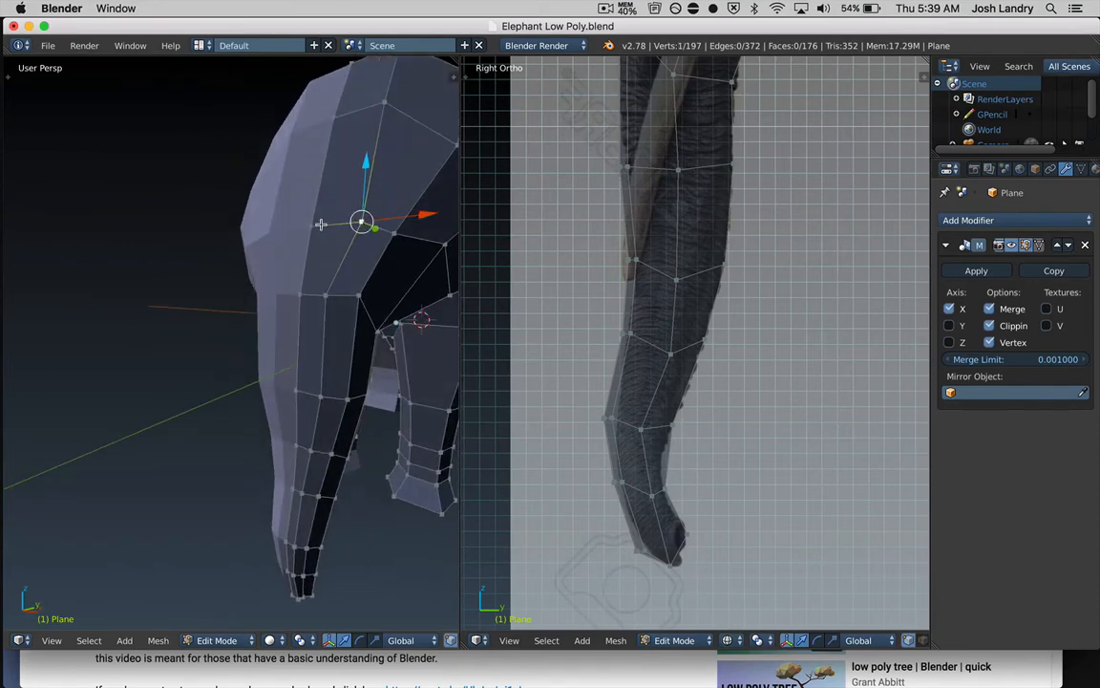
{"action": "middle_click_drag", "start_coordinate": [595, 259], "coordinate": [602, 361], "text": "shift"}
{"action": "scroll", "coordinate": [614, 319], "scroll_direction": "down", "scroll_amount": 1}
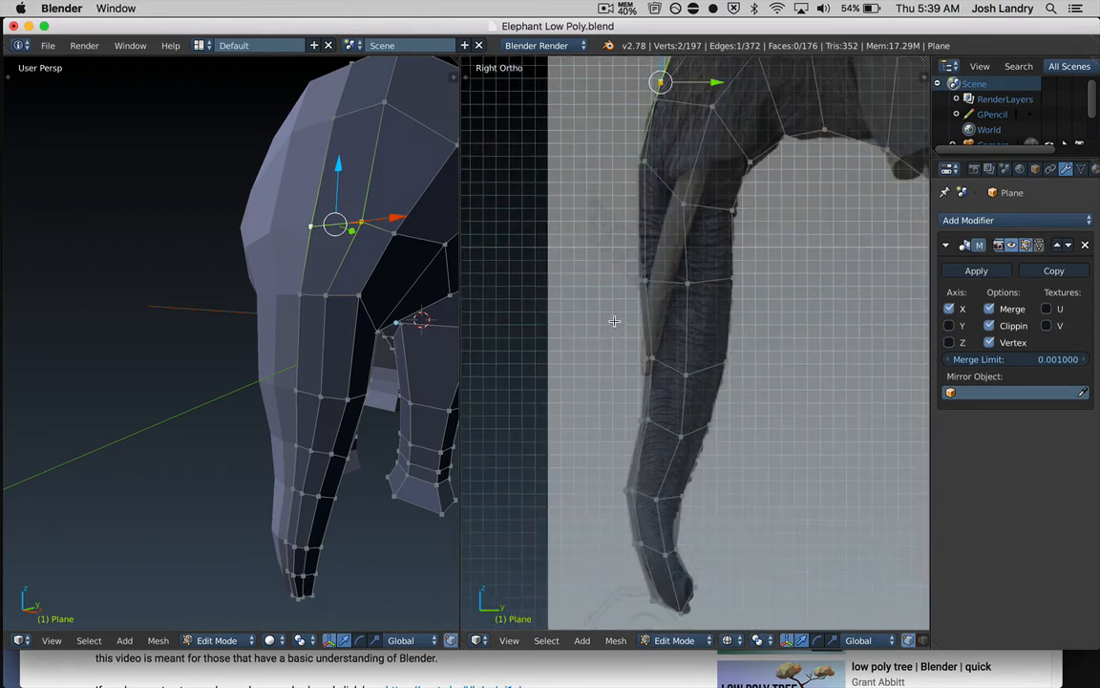
{"action": "middle_click_drag", "start_coordinate": [614, 319], "coordinate": [606, 400], "text": "shift"}
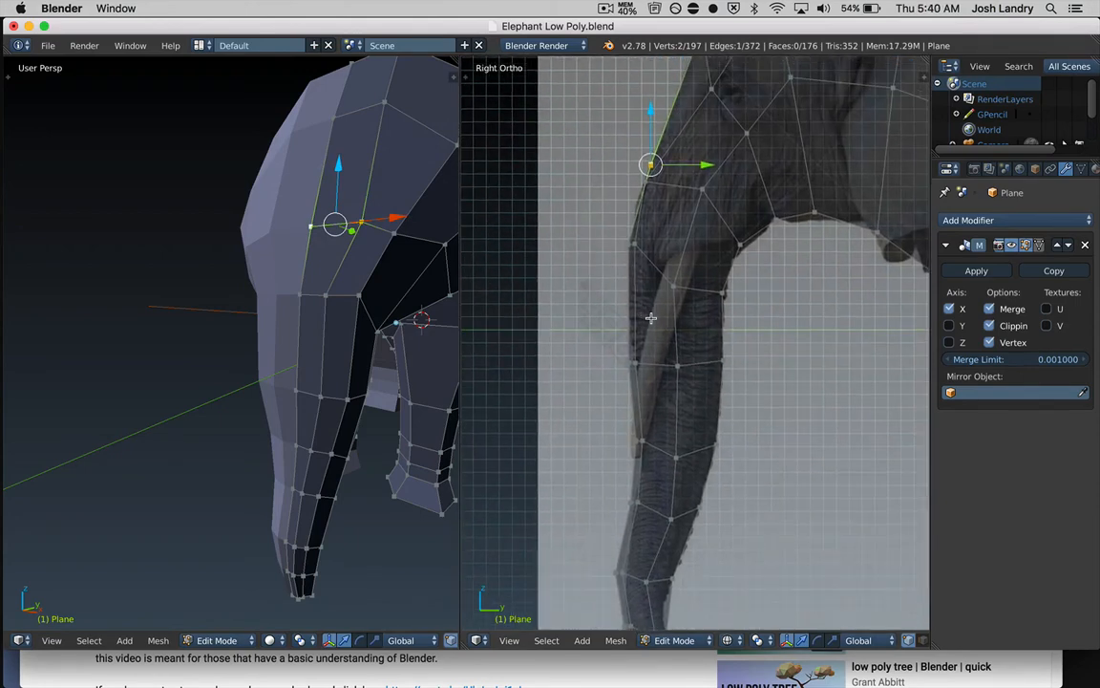
{"action": "key", "text": "g"}
{"action": "left_click", "coordinate": [647, 318]}
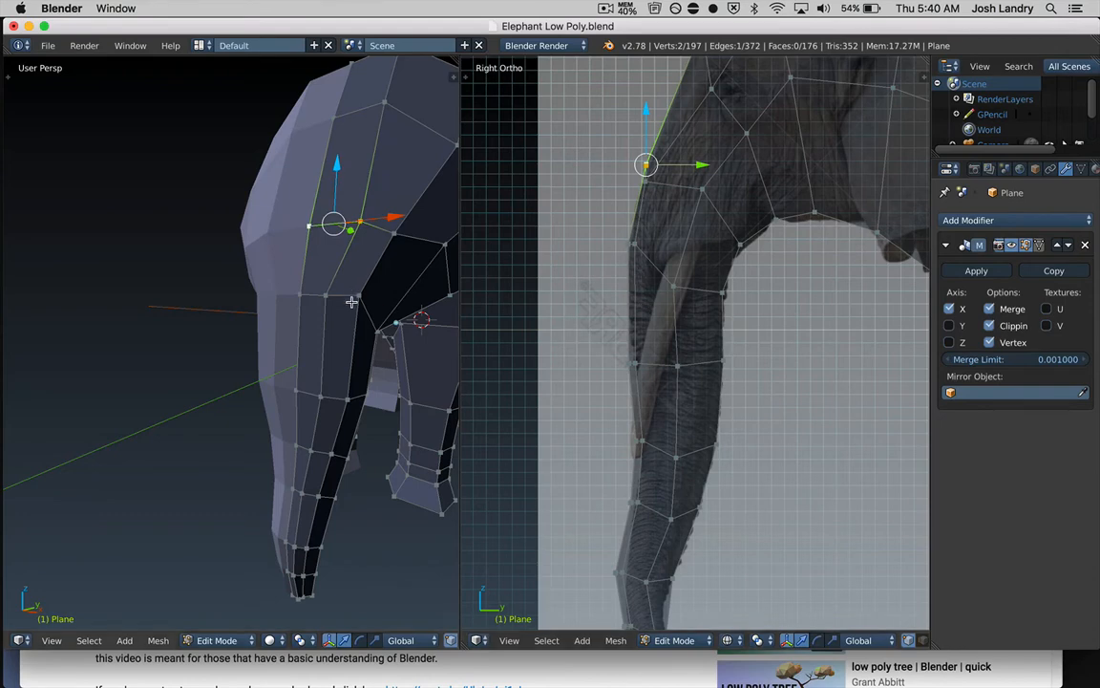
Save the elephant file over the existing version
{"action": "middle_click_drag", "start_coordinate": [344, 305], "coordinate": [249, 295]}
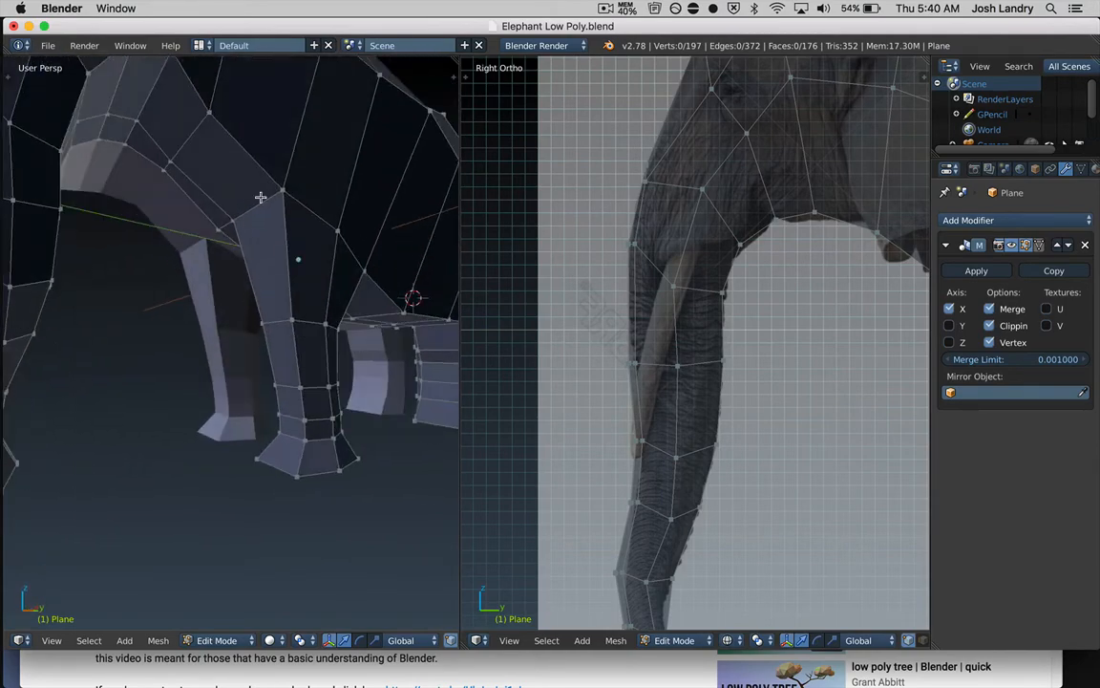
{"action": "middle_click_drag", "start_coordinate": [291, 390], "coordinate": [311, 371]}
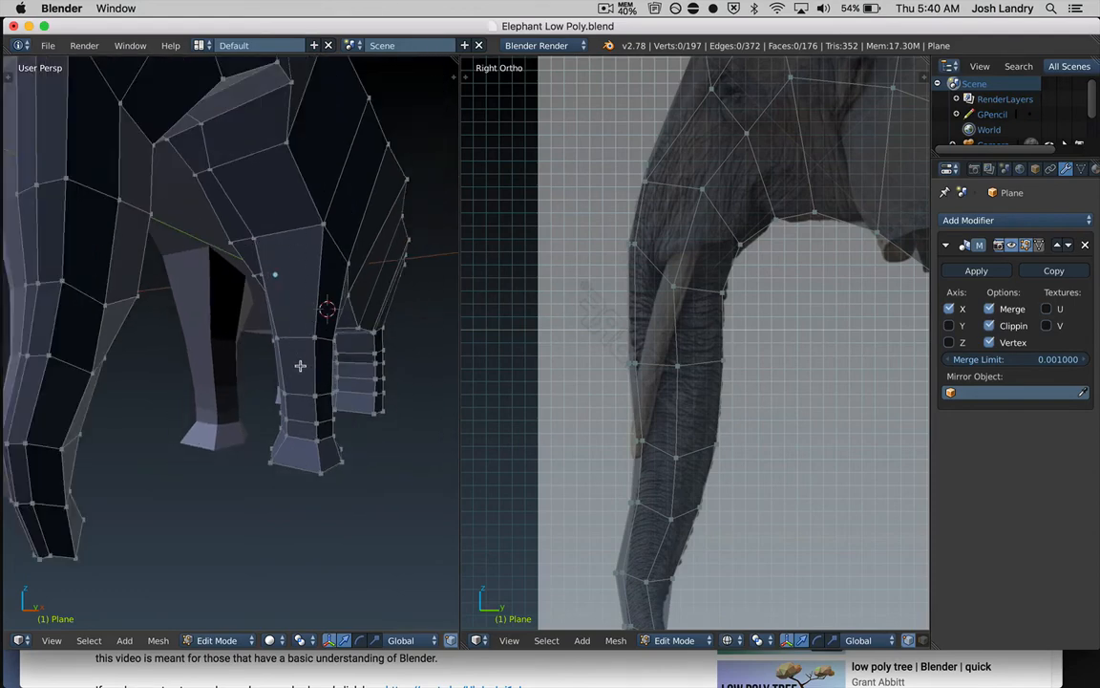
{"action": "key", "text": "ctrl+s"}
{"action": "left_click", "coordinate": [299, 376]}
Add one centred edge loop running down the middle of the front leg and on through the hind leg, underside and trunk
{"action": "middle_click_drag", "start_coordinate": [299, 356], "coordinate": [295, 369]}
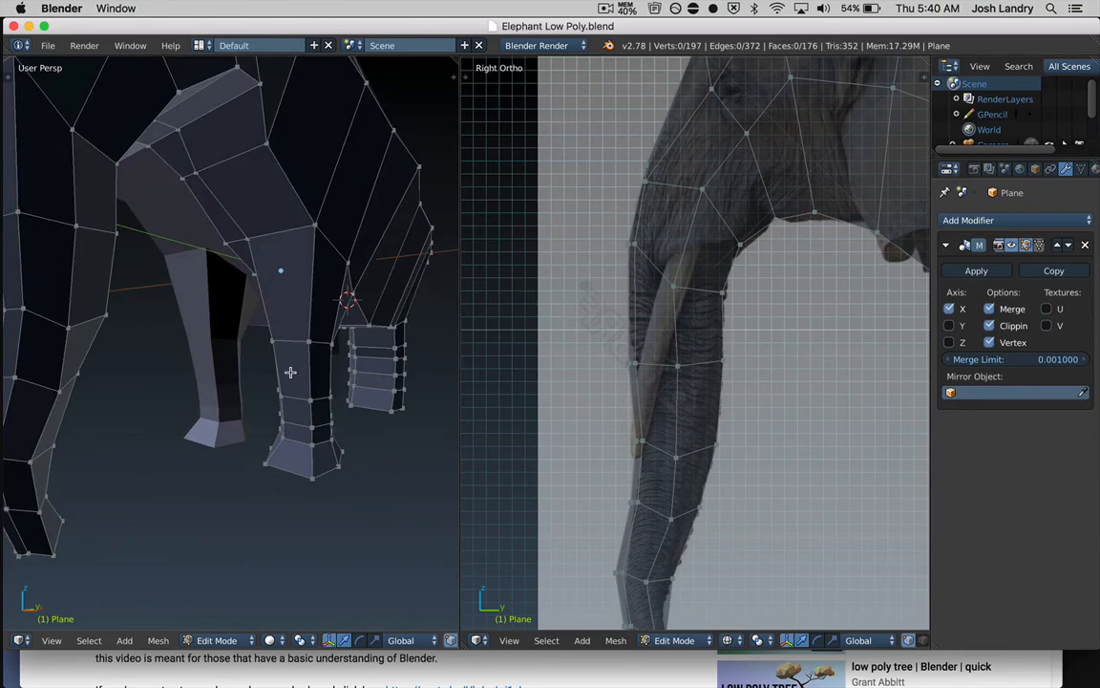
{"action": "key", "text": "ctrl+r"}
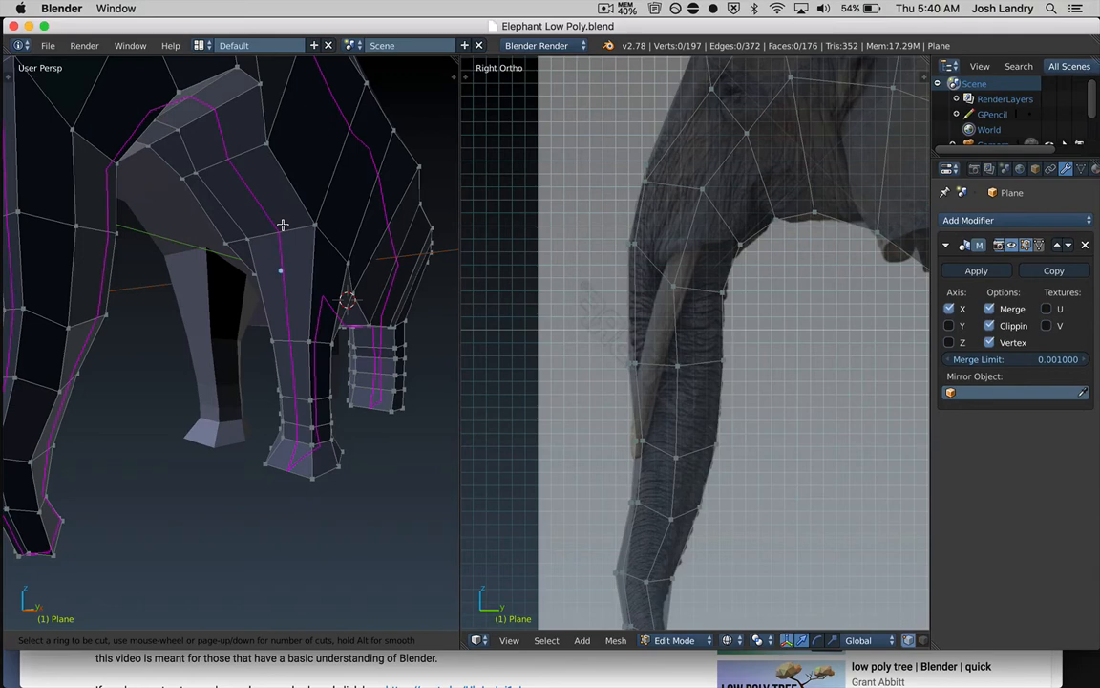
{"action": "key", "text": "Escape"}
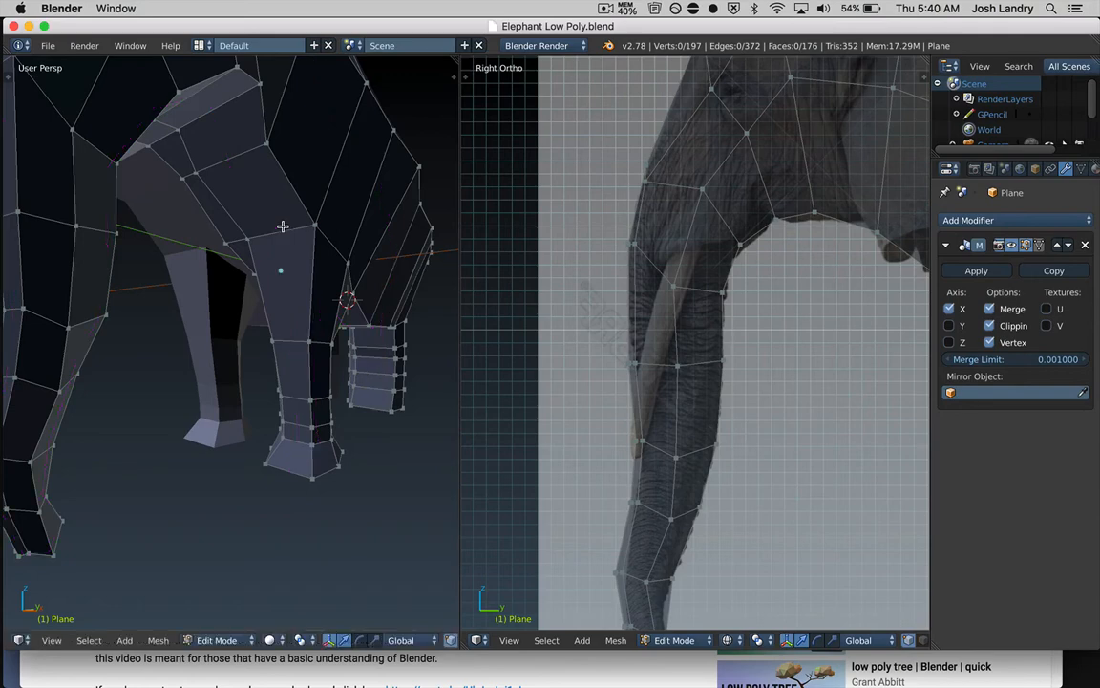
{"action": "scroll", "coordinate": [285, 241], "scroll_direction": "down", "scroll_amount": 2}
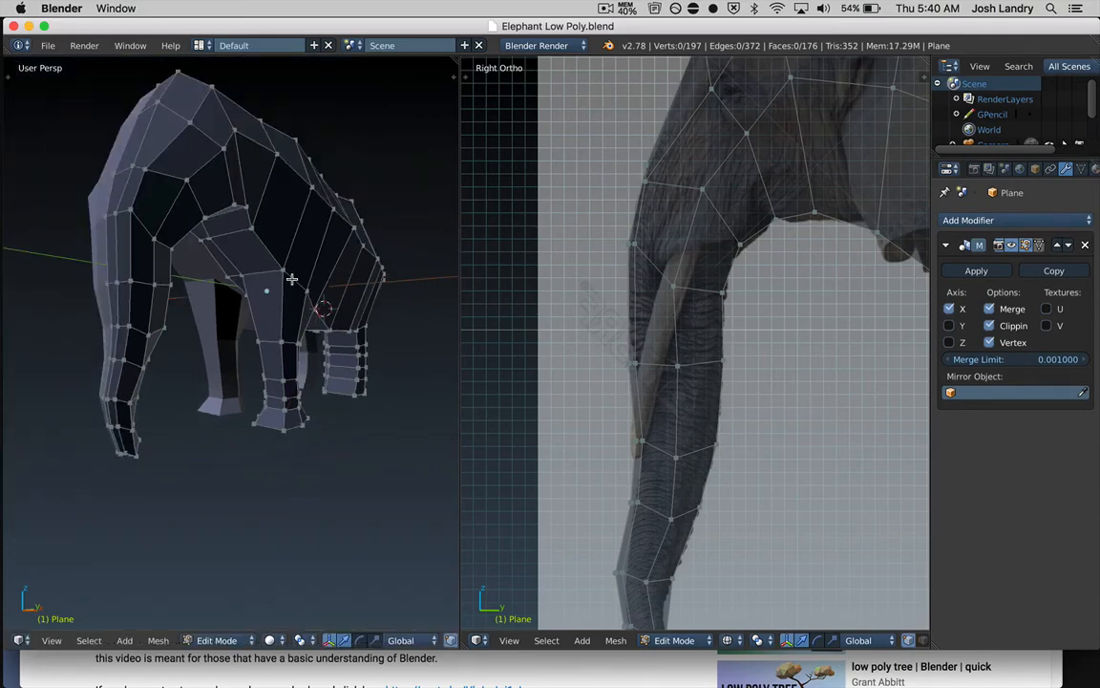
{"action": "key", "text": "ctrl+r"}
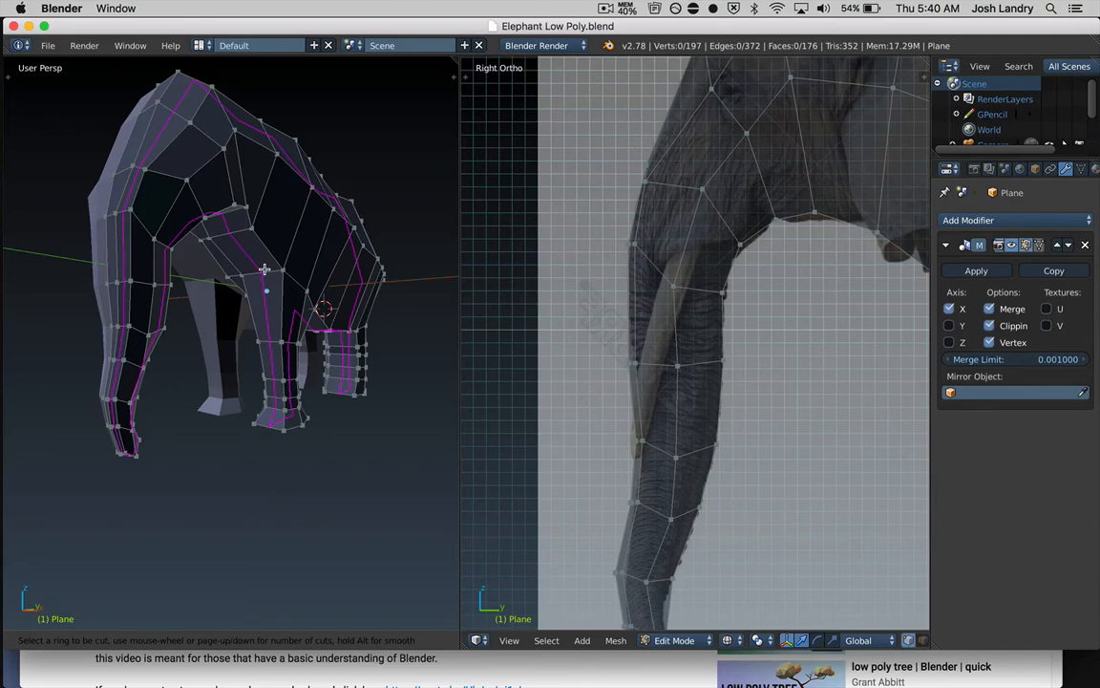
{"action": "left_click", "coordinate": [264, 271]}
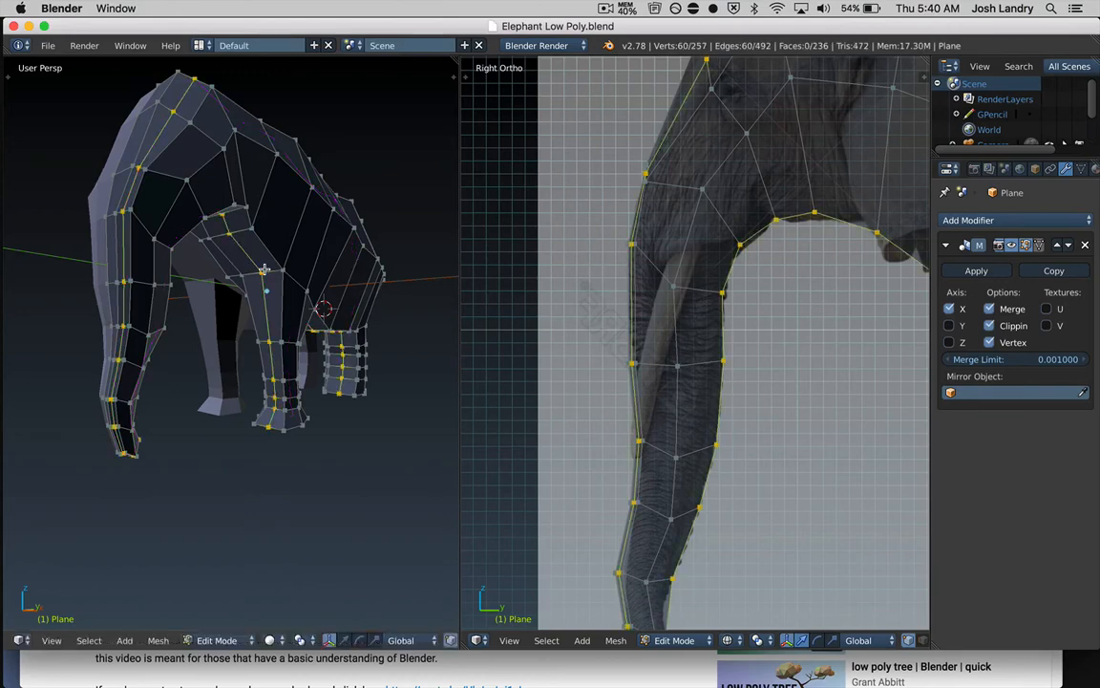
{"action": "left_click", "coordinate": [267, 274]}
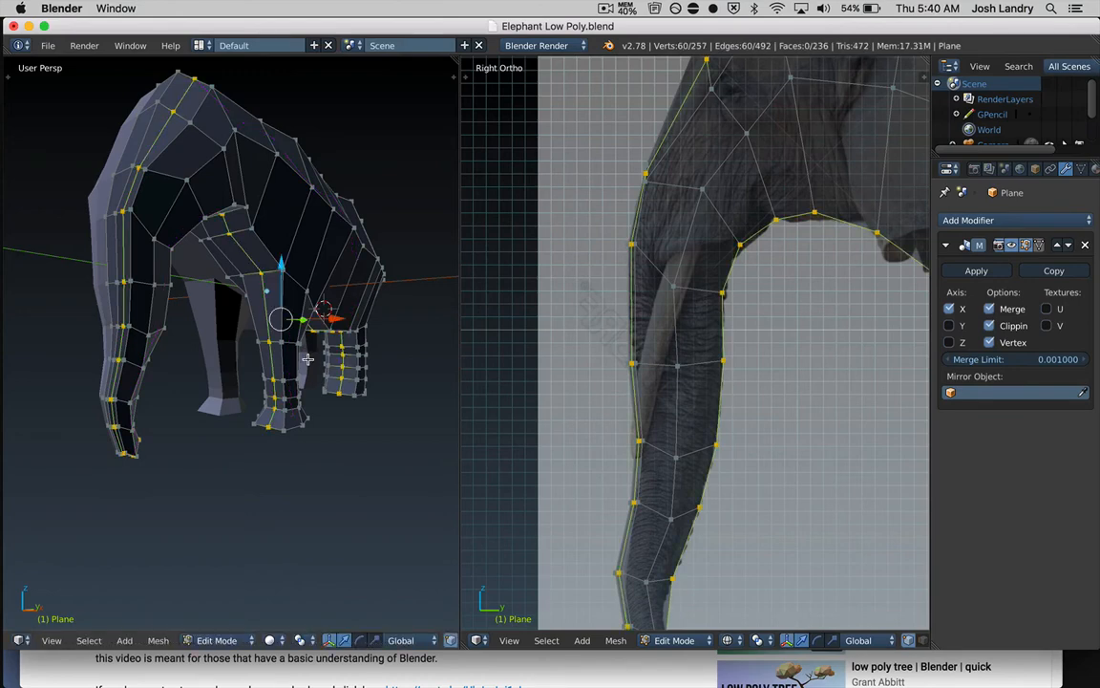
{"action": "key", "text": "a"}
Select the six new middle vertices down the front of the front leg, from foot to shoulder, and move them forward along Y
{"action": "scroll", "coordinate": [308, 358], "scroll_direction": "up", "scroll_amount": 4}
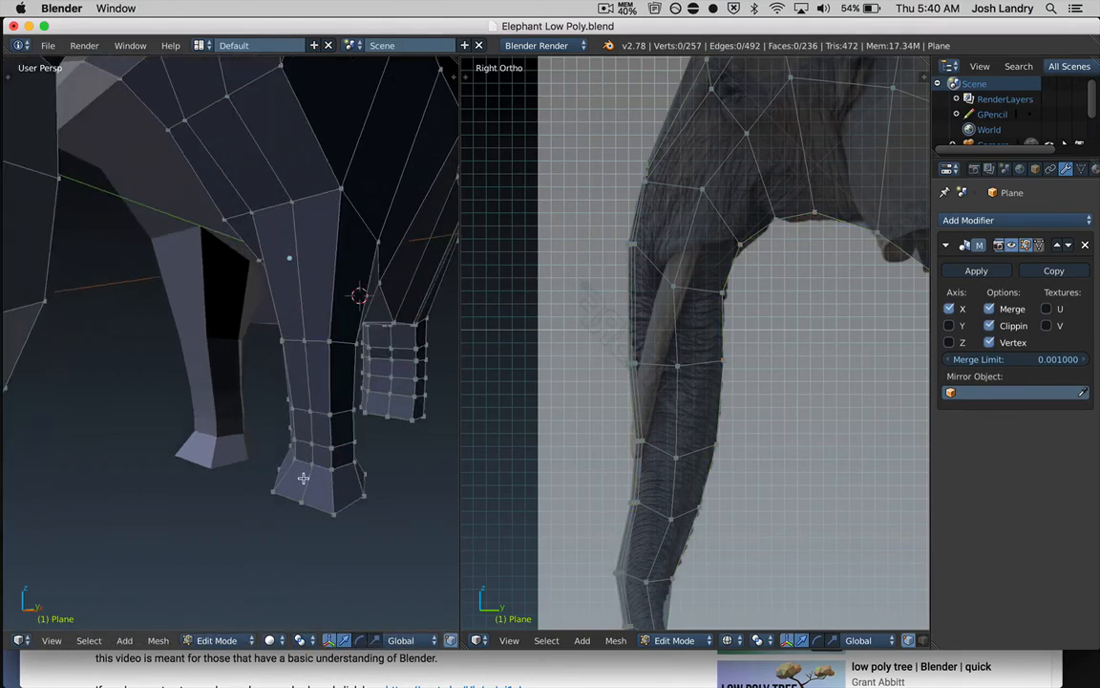
{"action": "right_click", "coordinate": [302, 502]}
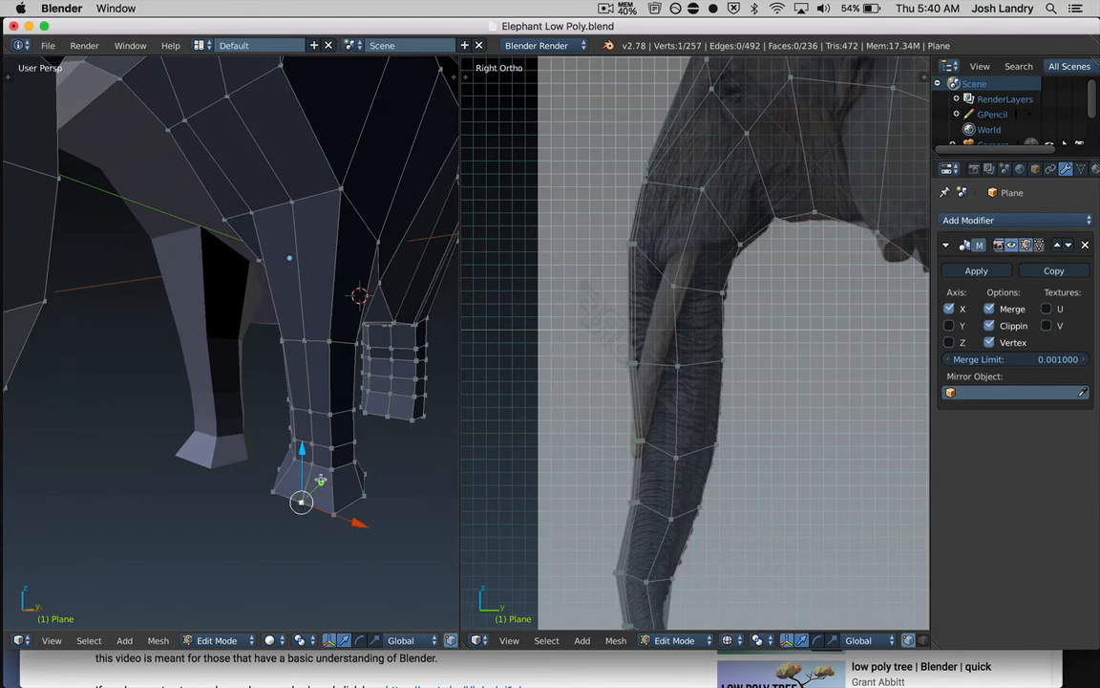
{"action": "key", "text": "b"}
{"action": "left_click_drag", "start_coordinate": [304, 424], "coordinate": [317, 476]}
{"action": "key", "text": "b"}
{"action": "left_click_drag", "start_coordinate": [304, 401], "coordinate": [324, 437]}
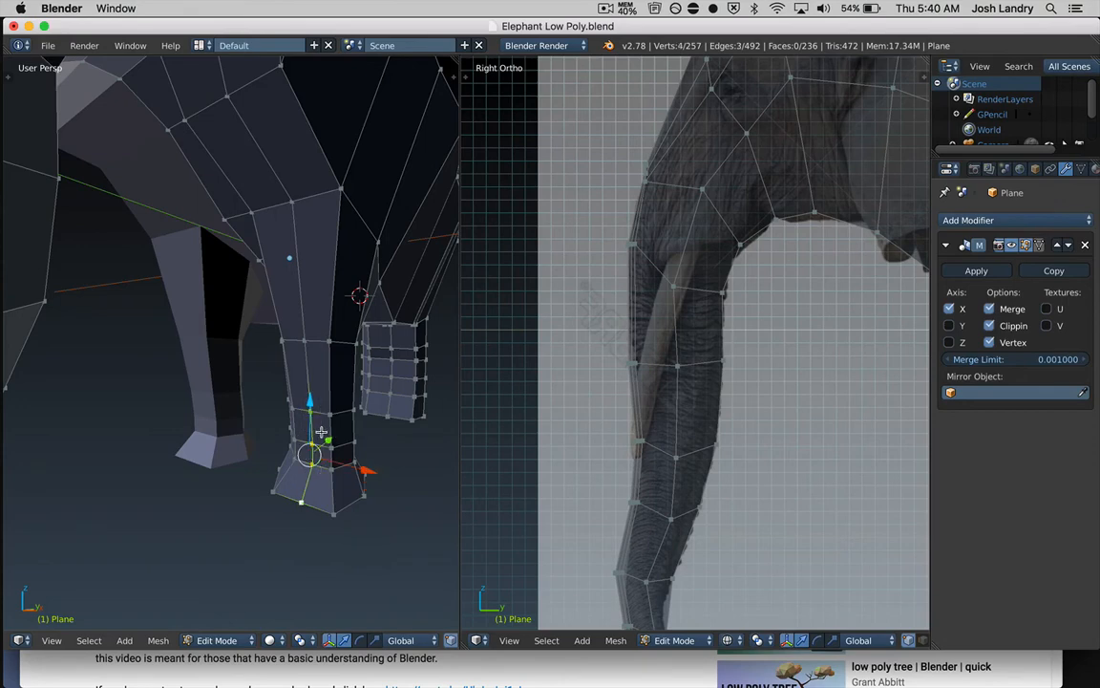
{"action": "key", "text": "b"}
{"action": "left_click_drag", "start_coordinate": [300, 337], "coordinate": [310, 356]}
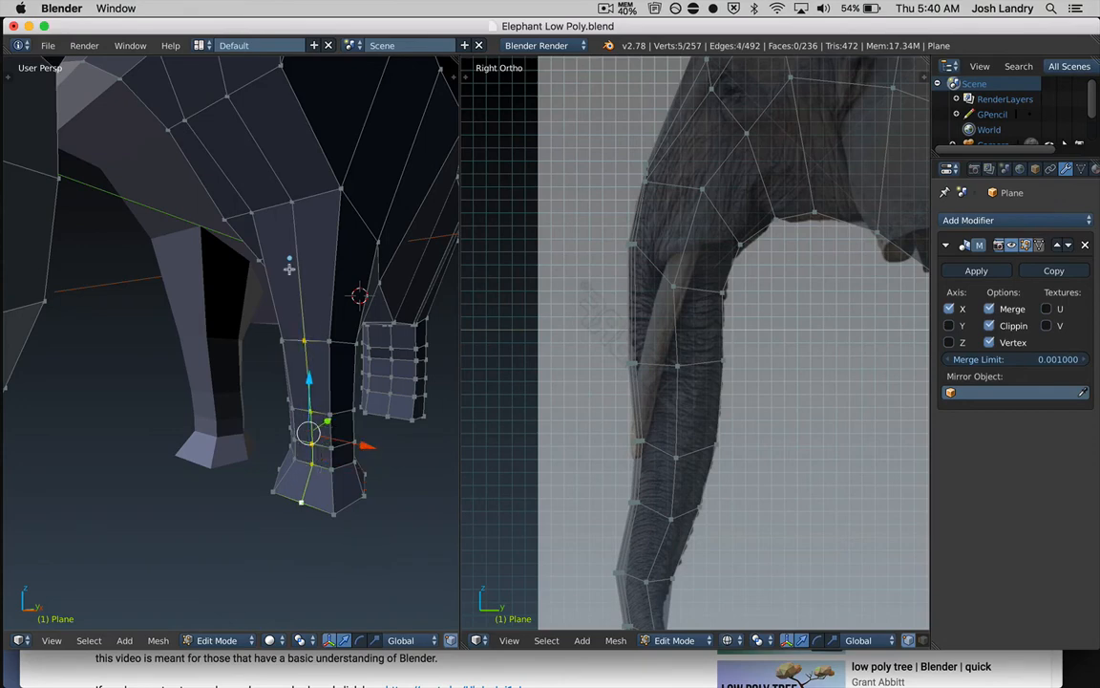
{"action": "right_click", "coordinate": [277, 196], "text": "shift"}
{"action": "middle_click_drag", "start_coordinate": [336, 339], "coordinate": [327, 377]}
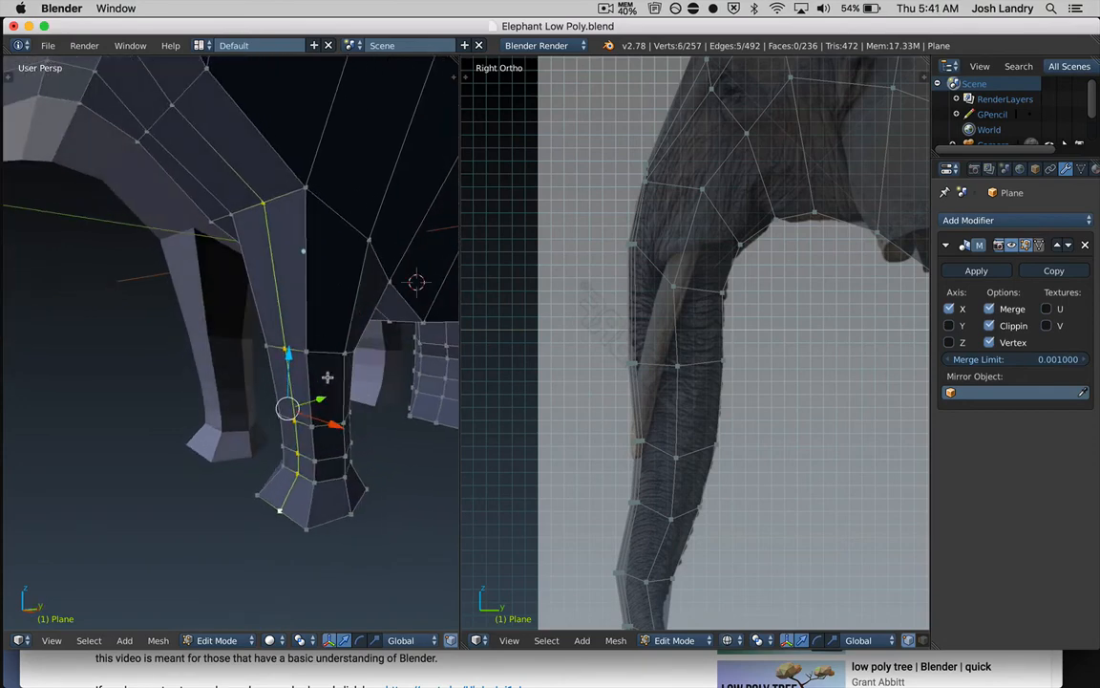
{"action": "key", "text": "g"}
{"action": "key", "text": "y"}
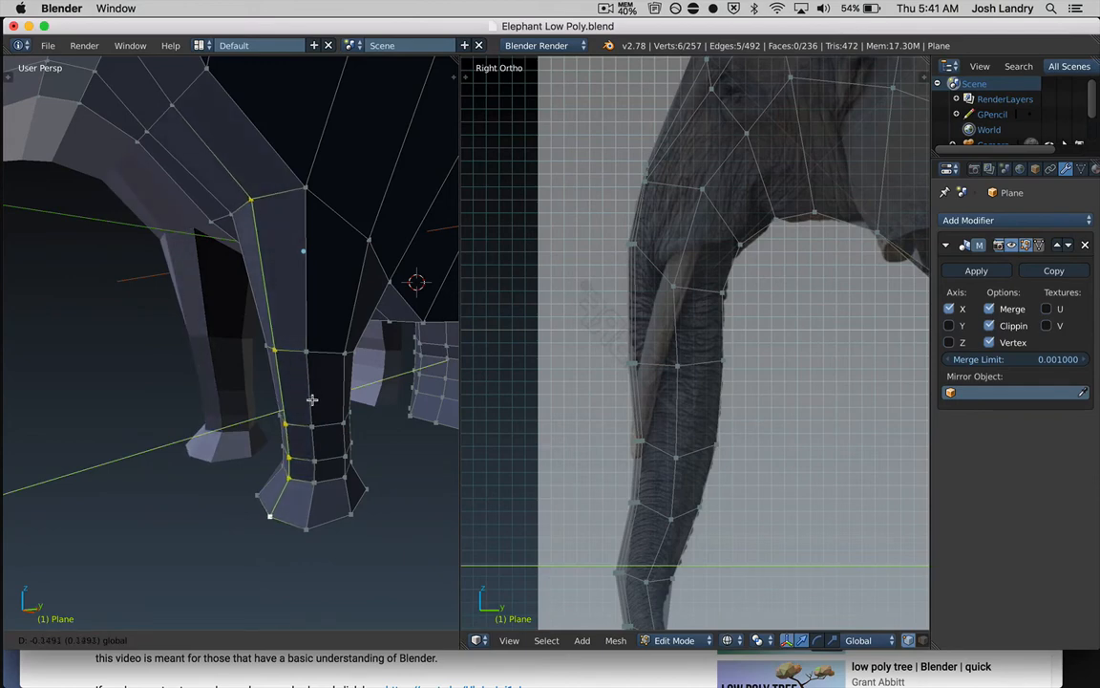
{"action": "left_click", "coordinate": [312, 399]}
{"action": "key", "text": "a"}
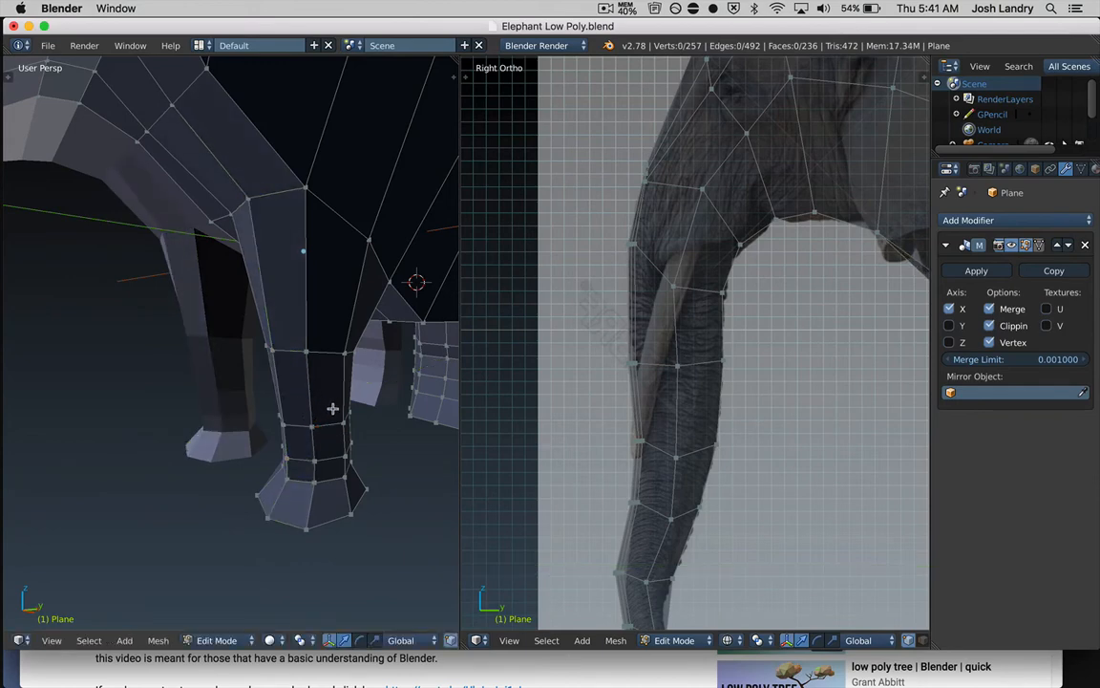
Select the six middle vertices down the front of the hind leg and move them slightly forward along Y
{"action": "middle_click_drag", "start_coordinate": [337, 407], "coordinate": [243, 366]}
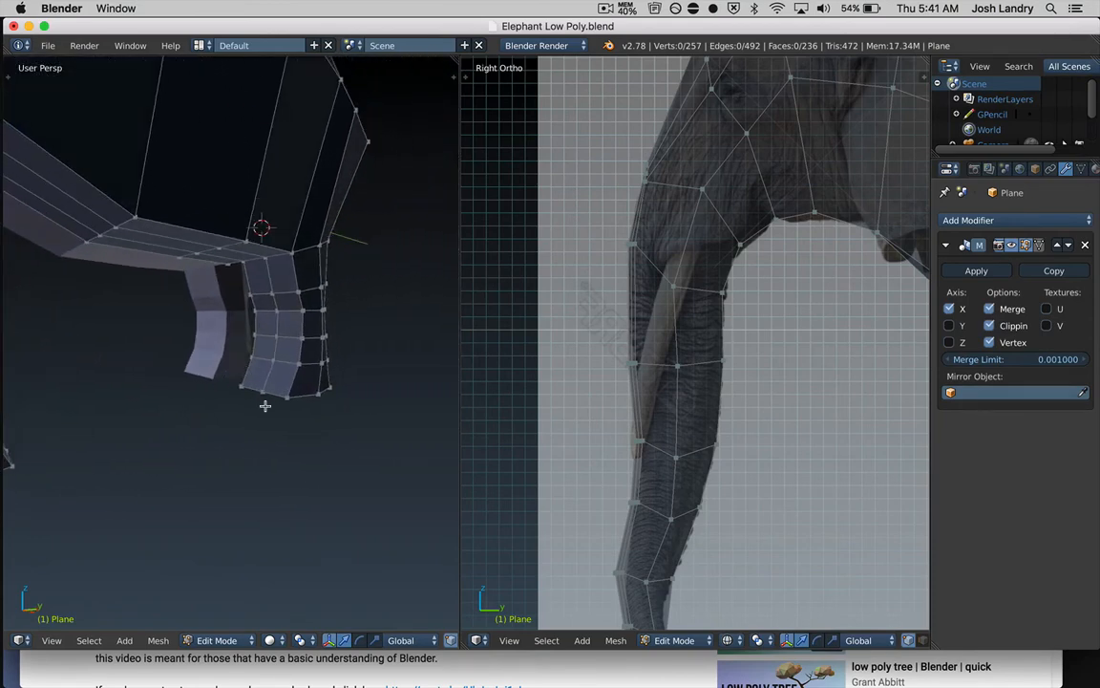
{"action": "key", "text": "b"}
{"action": "key", "text": "Escape"}
{"action": "right_click", "coordinate": [269, 387]}
{"action": "key", "text": "b"}
{"action": "left_click_drag", "start_coordinate": [265, 330], "coordinate": [291, 370]}
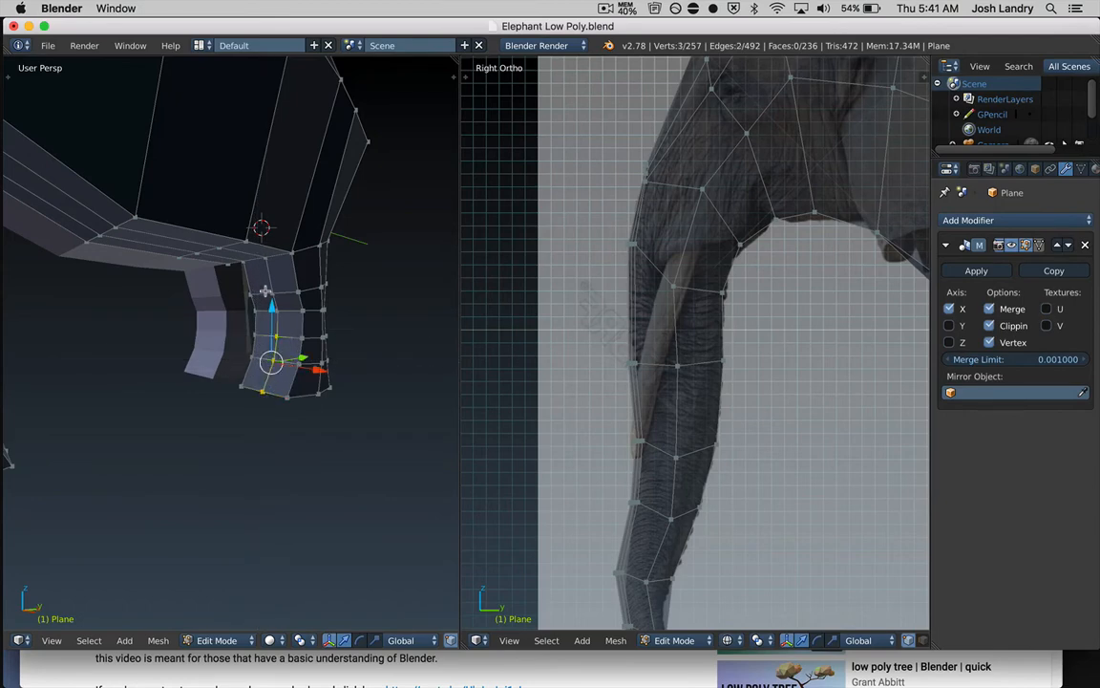
{"action": "key", "text": "b"}
{"action": "left_click_drag", "start_coordinate": [258, 260], "coordinate": [287, 306]}
{"action": "key", "text": "b"}
{"action": "left_click_drag", "start_coordinate": [259, 257], "coordinate": [280, 275]}
{"action": "middle_click_drag", "start_coordinate": [280, 276], "coordinate": [315, 301]}
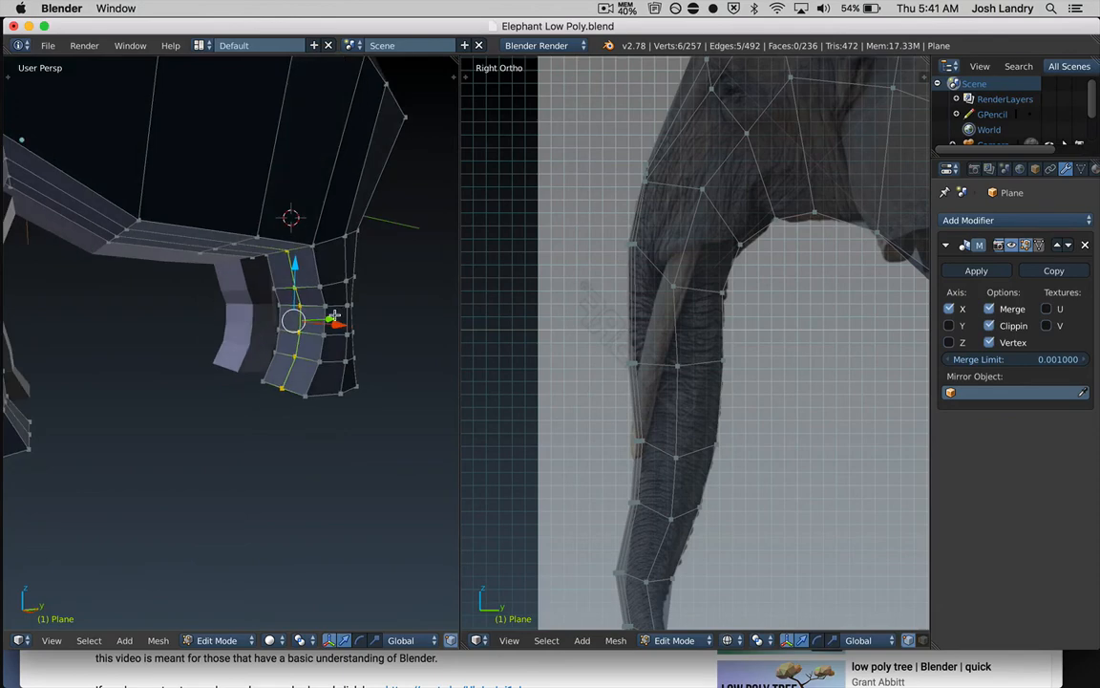
{"action": "left_click_drag", "start_coordinate": [335, 315], "coordinate": [321, 317]}
Select the six middle vertices down the back of the front leg, from foot to belly, and move them slightly backward along Y
{"action": "middle_click_drag", "start_coordinate": [322, 317], "coordinate": [202, 364]}
{"action": "right_click", "coordinate": [187, 392]}
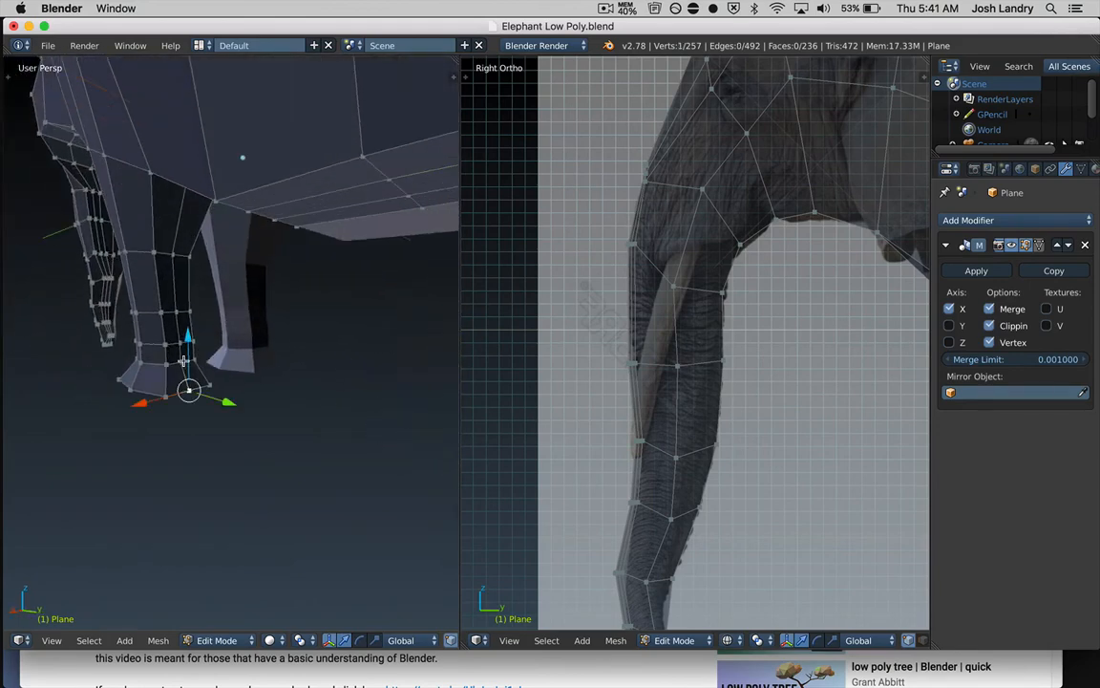
{"action": "key", "text": "a"}
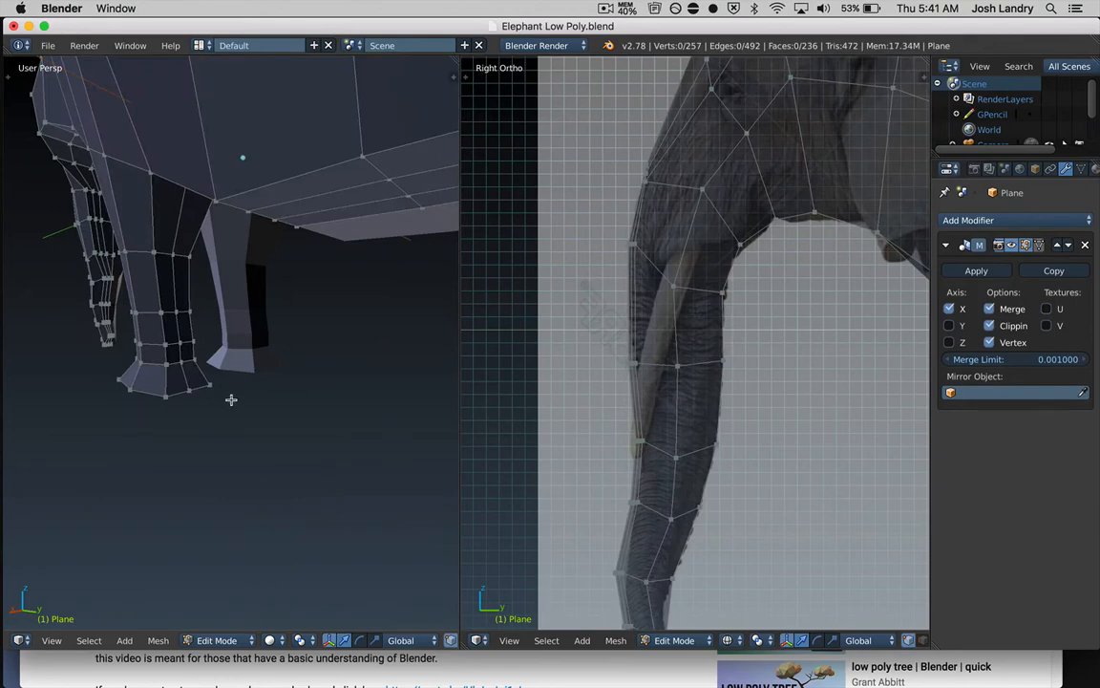
{"action": "right_click", "coordinate": [190, 389]}
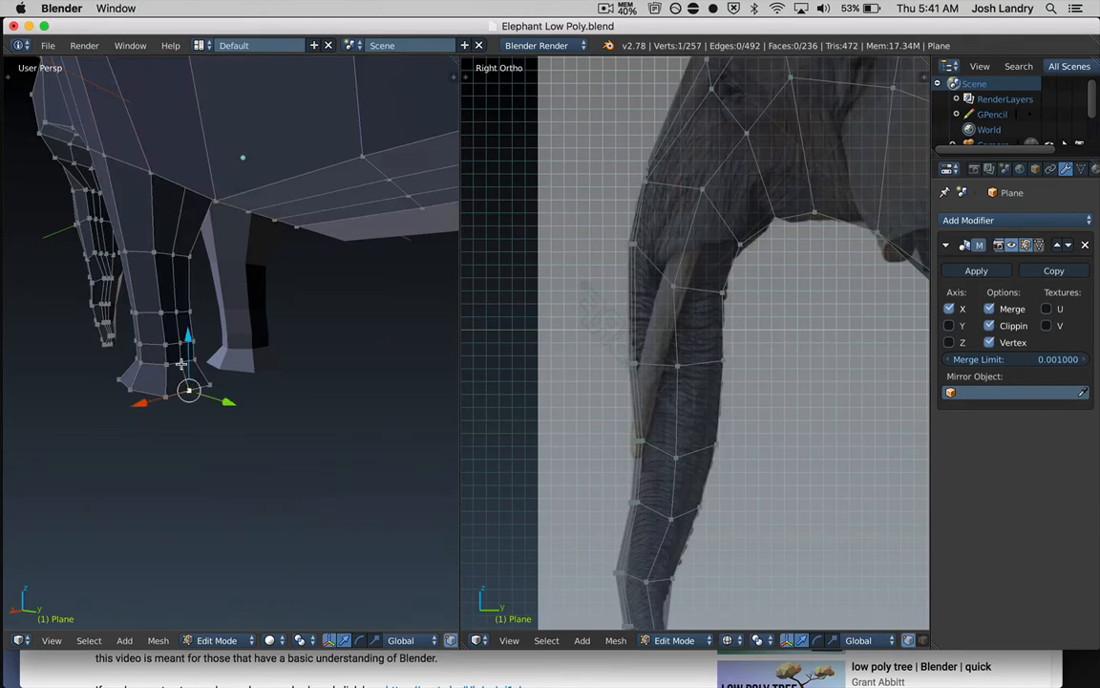
{"action": "right_click", "coordinate": [181, 363], "text": "shift"}
{"action": "right_click", "coordinate": [180, 342], "text": "shift"}
{"action": "right_click", "coordinate": [177, 310], "text": "shift"}
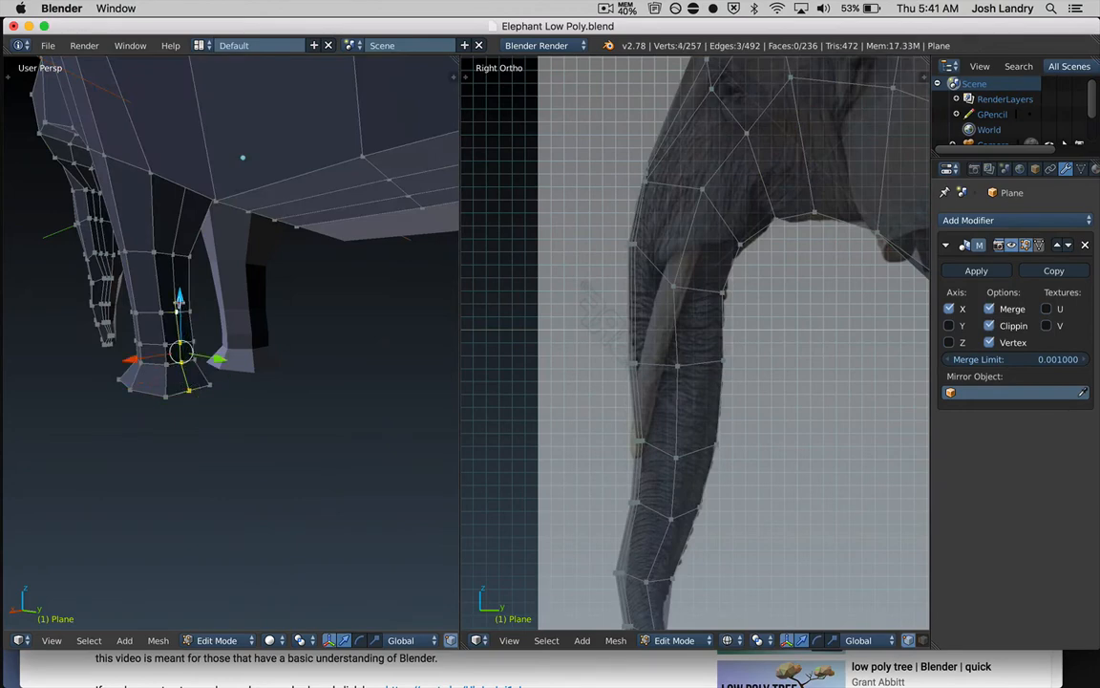
{"action": "right_click", "coordinate": [173, 254], "text": "shift"}
{"action": "middle_click_drag", "start_coordinate": [207, 295], "coordinate": [221, 268]}
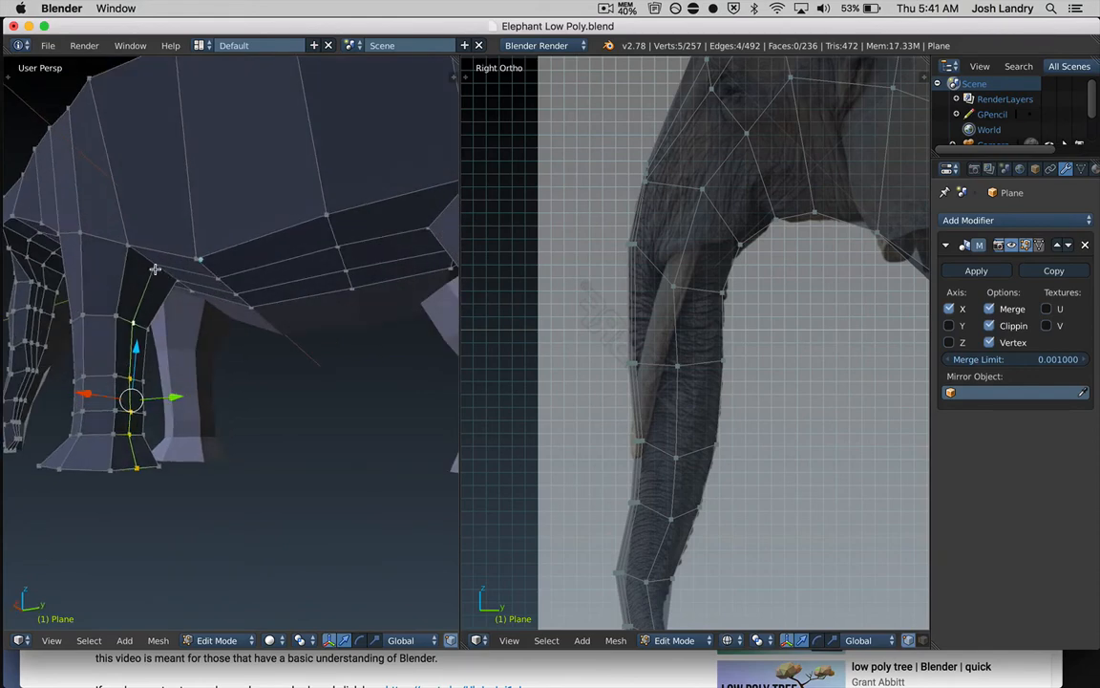
{"action": "middle_click_drag", "start_coordinate": [167, 377], "coordinate": [217, 378]}
{"action": "left_click_drag", "start_coordinate": [170, 289], "coordinate": [175, 289]}
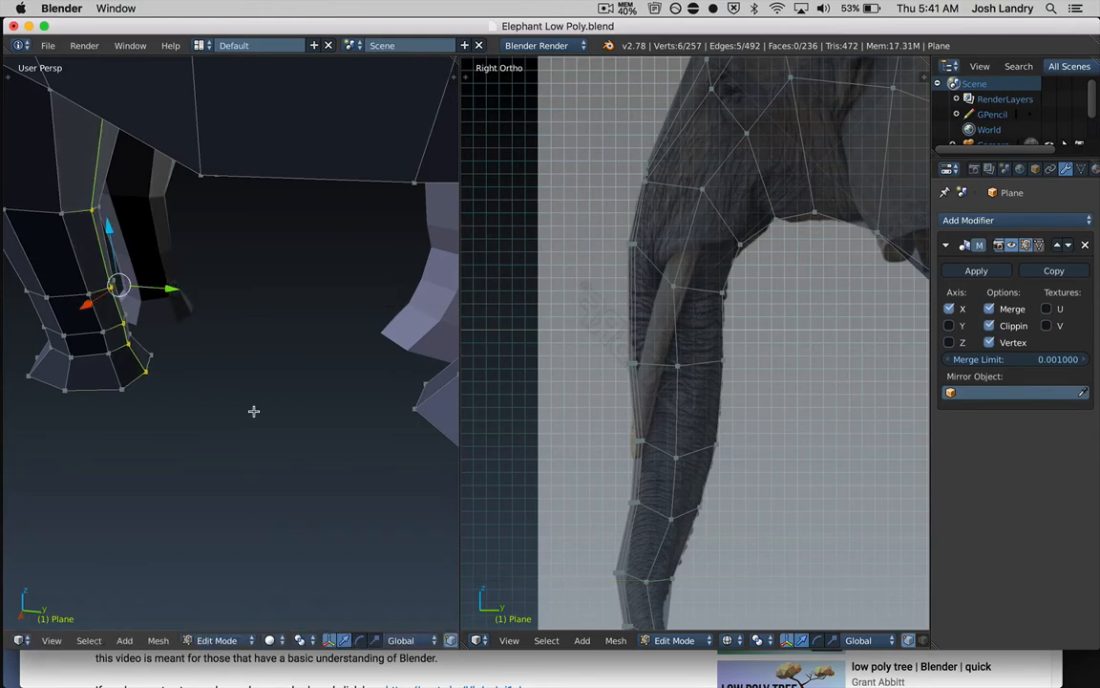
{"action": "key", "text": "a"}
Select the eight middle vertices down the back of the hind leg, from foot up to the rump, and move them backward along Y
{"action": "scroll", "coordinate": [253, 421], "scroll_direction": "down", "scroll_amount": 3}
{"action": "middle_click_drag", "start_coordinate": [350, 430], "coordinate": [256, 479]}
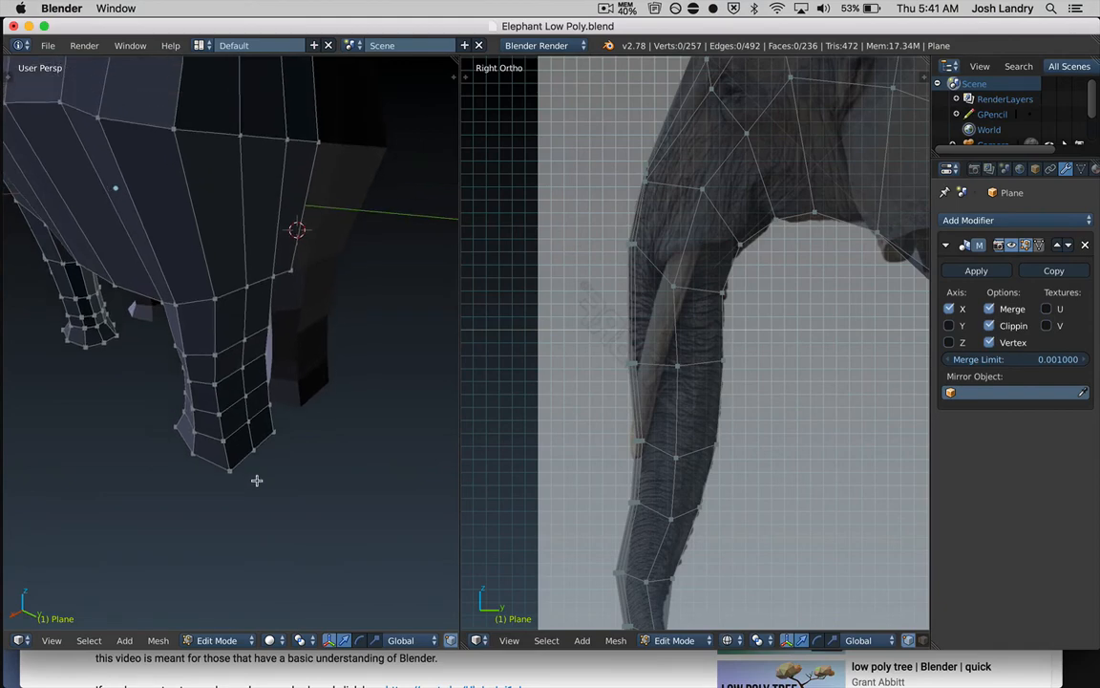
{"action": "right_click", "coordinate": [253, 446]}
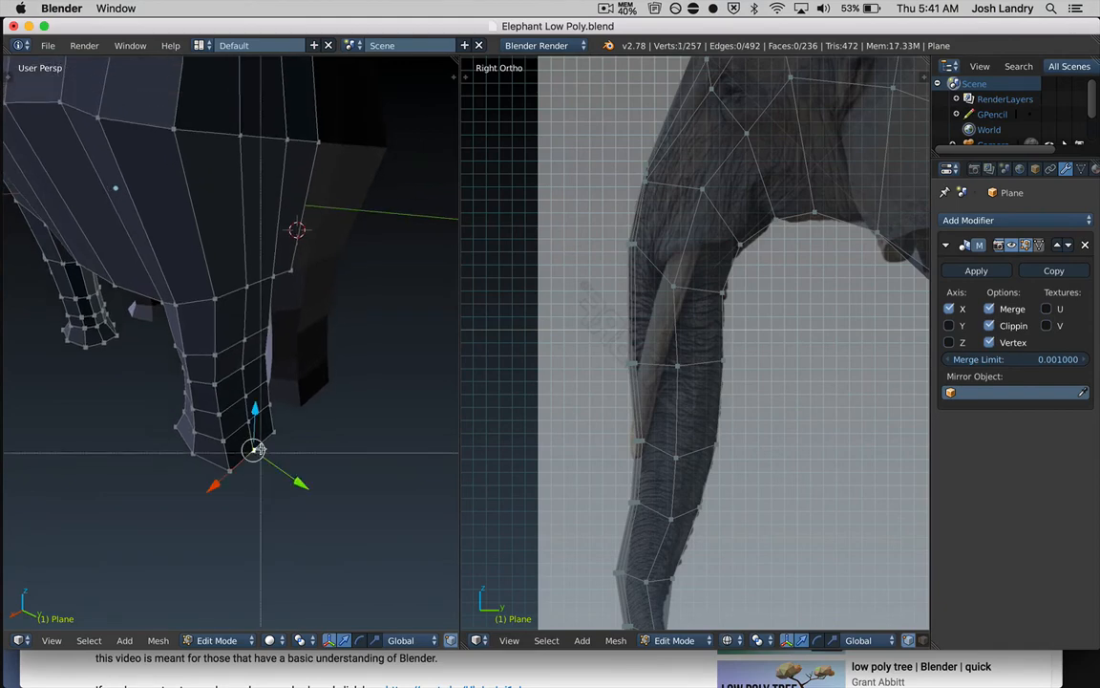
{"action": "right_click", "coordinate": [264, 441], "text": "shift"}
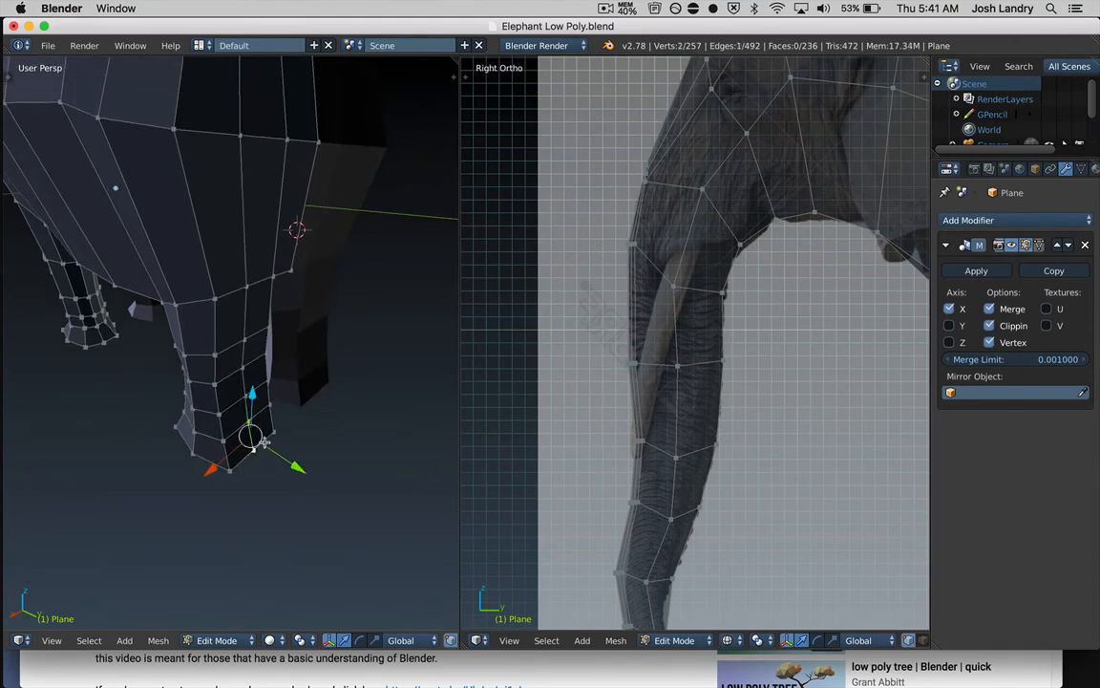
{"action": "right_click", "coordinate": [241, 350], "text": "alt"}
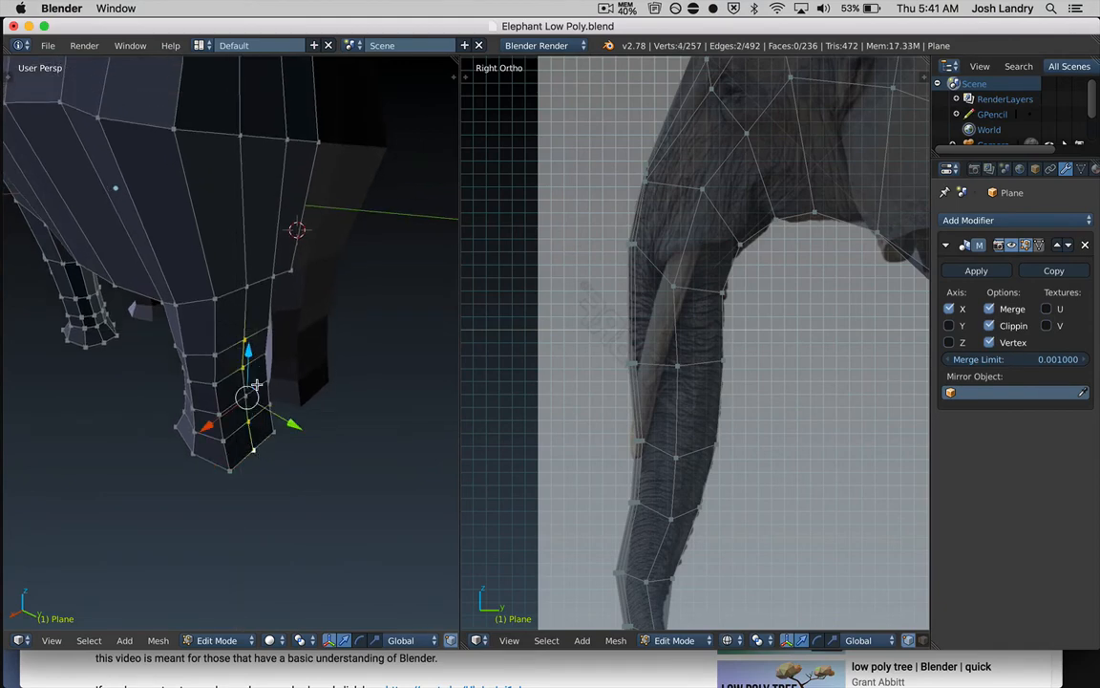
{"action": "right_click", "coordinate": [245, 285], "text": "shift"}
{"action": "right_click", "coordinate": [240, 137], "text": "shift"}
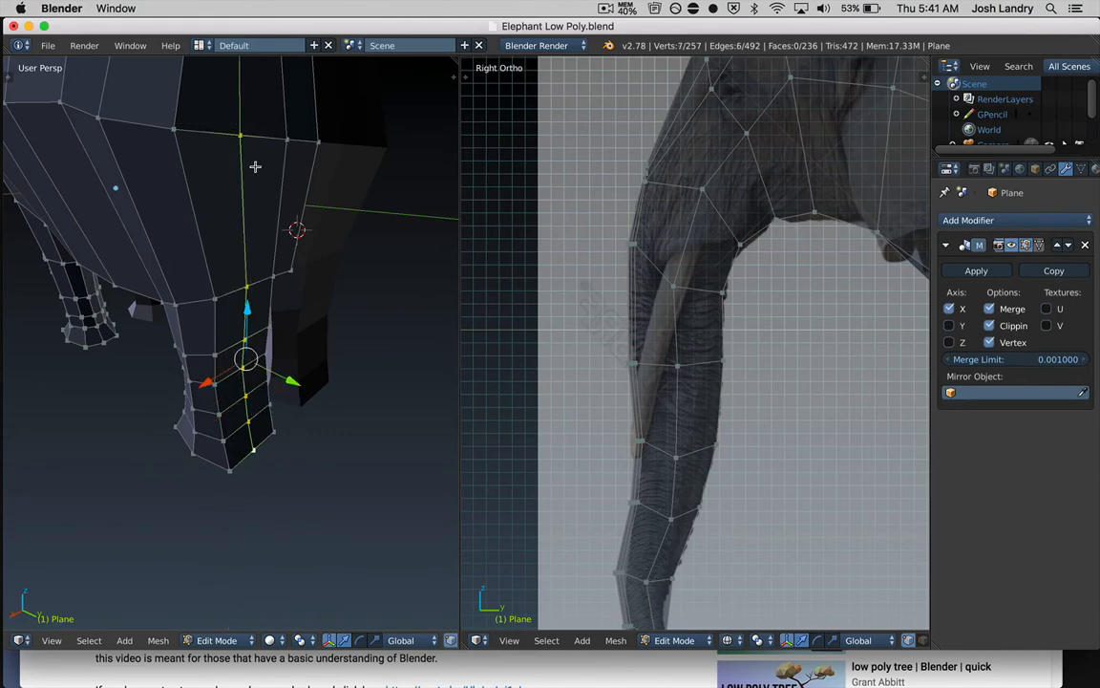
{"action": "middle_click_drag", "start_coordinate": [255, 167], "coordinate": [232, 187]}
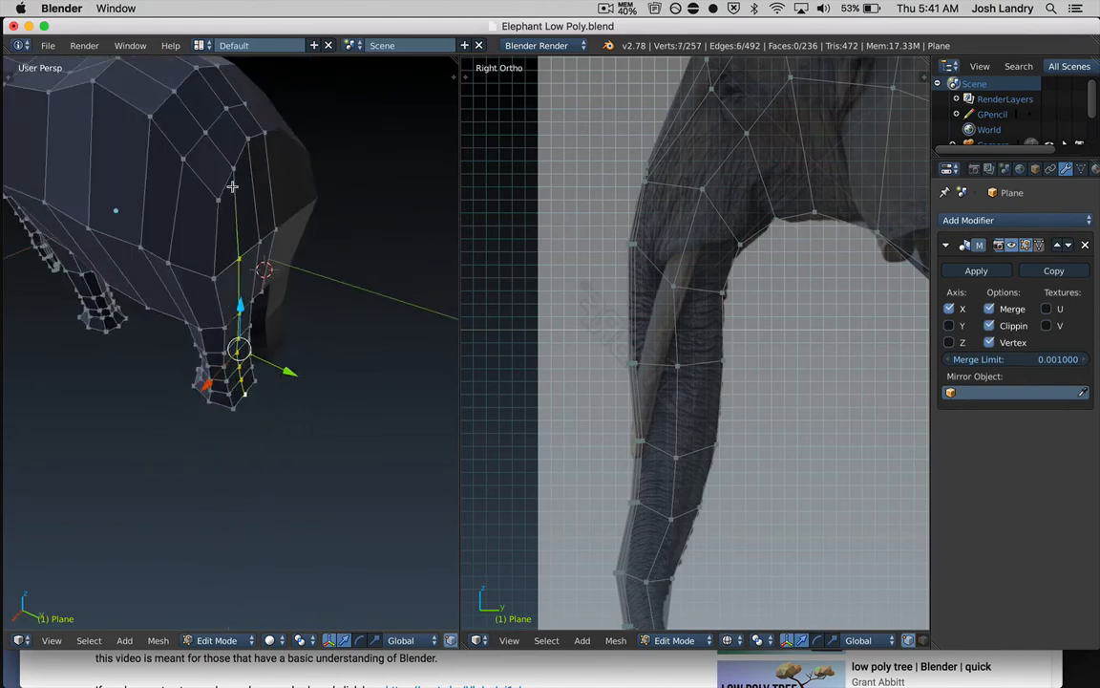
{"action": "right_click", "coordinate": [233, 168], "text": "shift"}
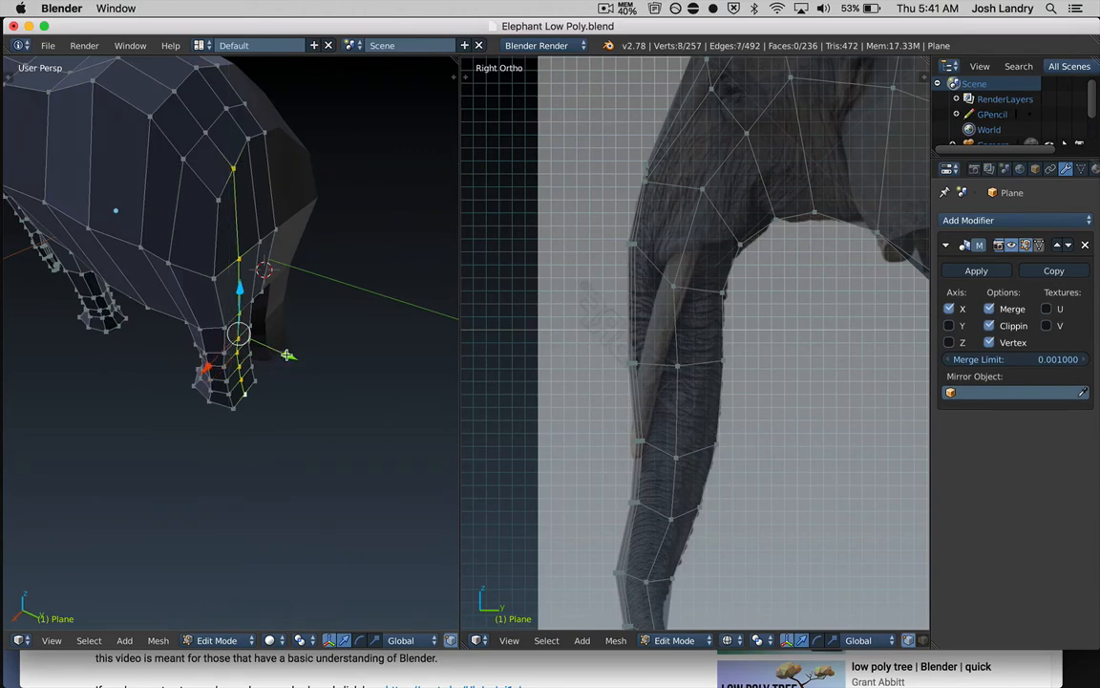
{"action": "key", "text": "g"}
{"action": "key", "text": "y"}
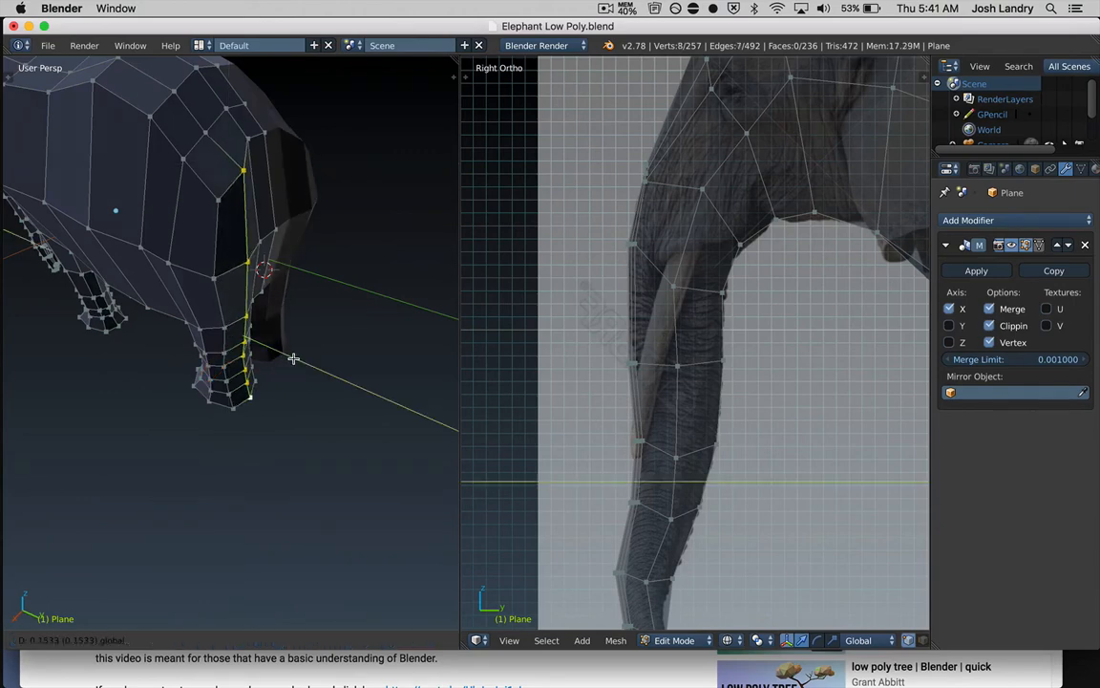
{"action": "left_click", "coordinate": [291, 355]}
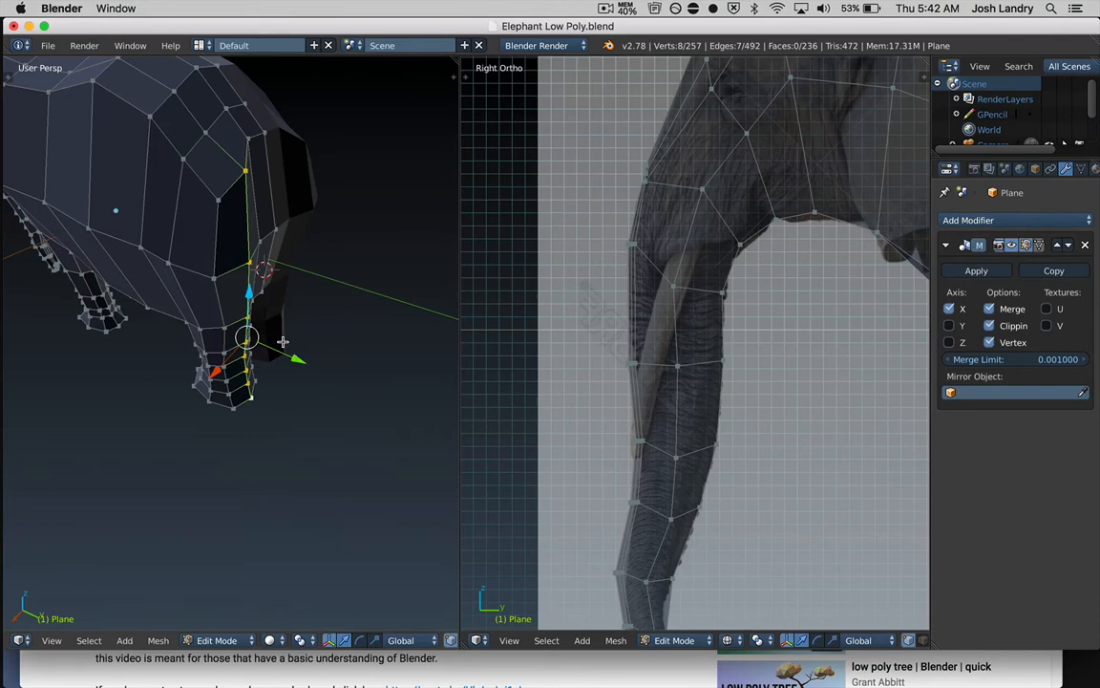
Move the two rump vertices just outside the hind-leg line slightly backward along Y, and shift the lower one inward along X
{"action": "right_click", "coordinate": [219, 202]}
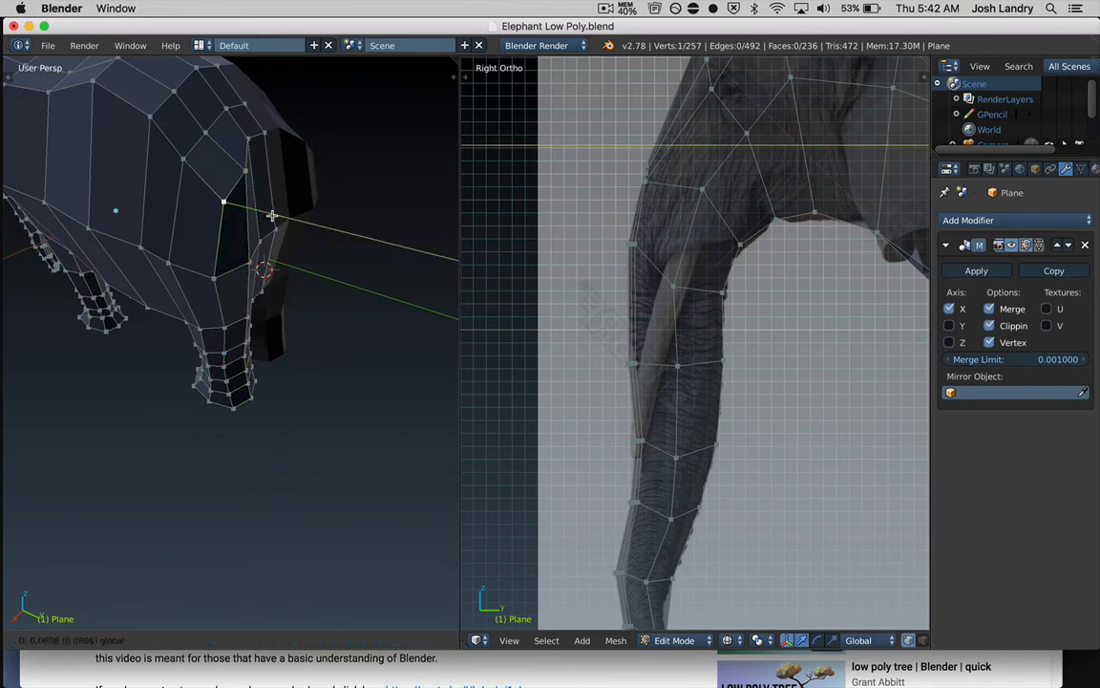
{"action": "right_click", "coordinate": [213, 279]}
{"action": "left_click_drag", "start_coordinate": [262, 297], "coordinate": [270, 298]}
{"action": "middle_click_drag", "start_coordinate": [270, 298], "coordinate": [180, 327]}
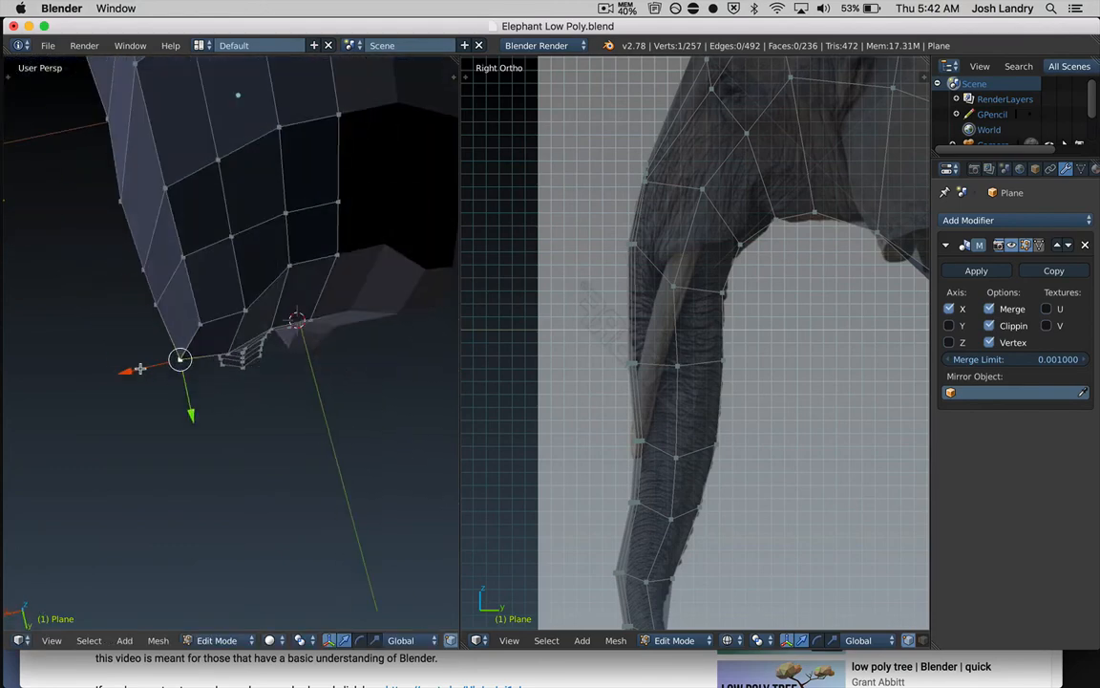
{"action": "left_click_drag", "start_coordinate": [139, 369], "coordinate": [157, 368]}
{"action": "mouse_move", "coordinate": [231, 359]}
{"action": "middle_mouse_down"}
{"action": "mouse_move", "coordinate": [228, 312]}
{"action": "mouse_move", "coordinate": [233, 356]}
{"action": "middle_mouse_up"}
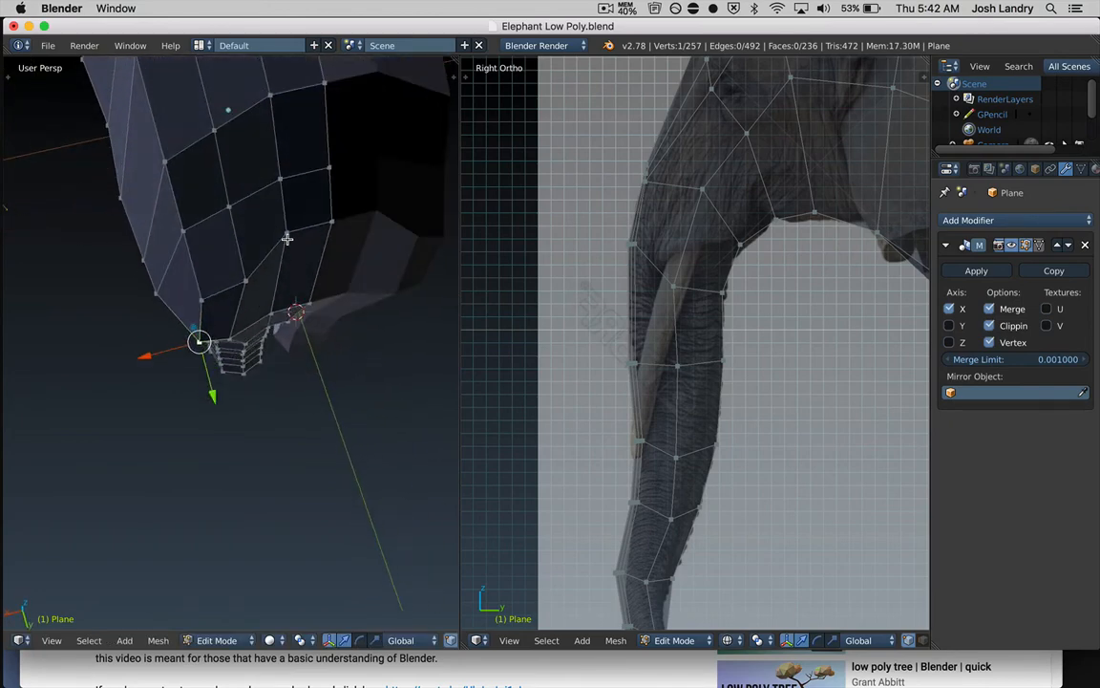
Move the rump vertex above the hind leg slightly forward along Y, and shift its outer neighbour inward along X and slightly forward
{"action": "right_click", "coordinate": [237, 272]}
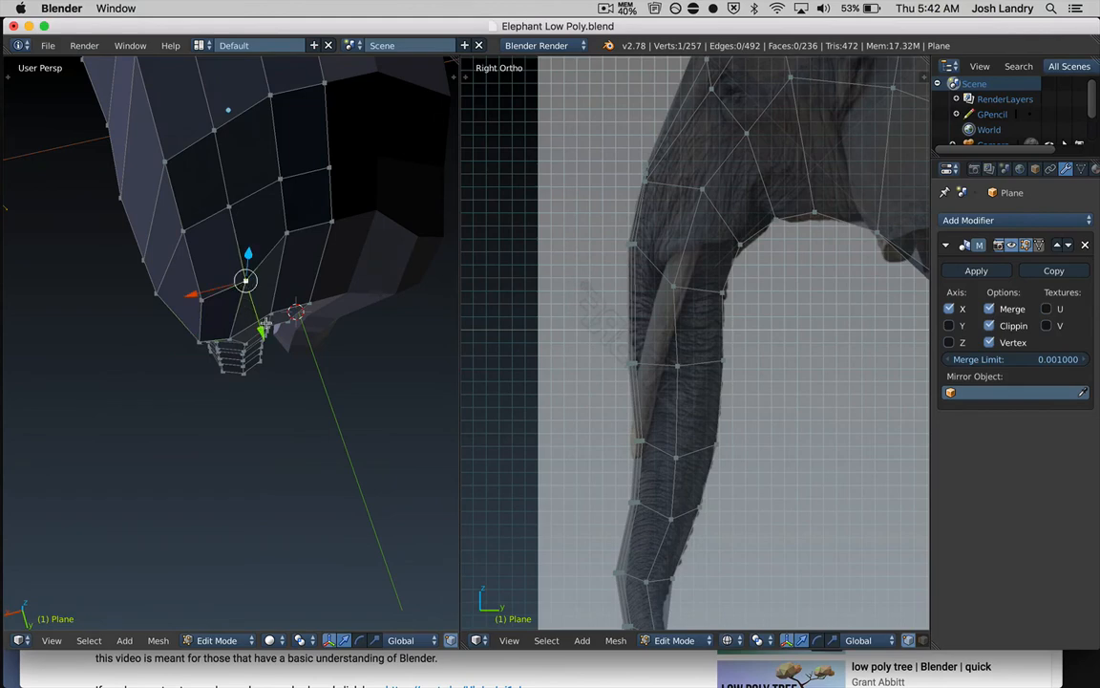
{"action": "left_click_drag", "start_coordinate": [265, 330], "coordinate": [260, 320]}
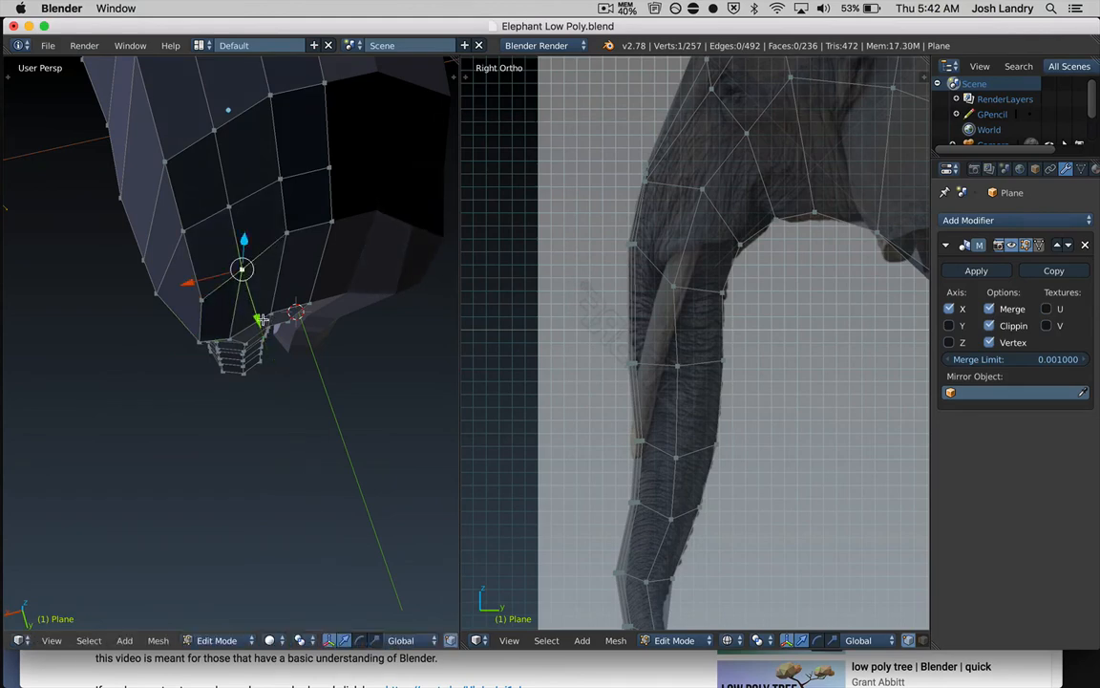
{"action": "right_click", "coordinate": [200, 300]}
{"action": "left_click_drag", "start_coordinate": [161, 311], "coordinate": [171, 307]}
{"action": "left_click_drag", "start_coordinate": [225, 348], "coordinate": [225, 340]}
{"action": "mouse_move", "coordinate": [232, 338]}
{"action": "middle_mouse_down"}
{"action": "mouse_move", "coordinate": [248, 359]}
{"action": "mouse_move", "coordinate": [263, 346]}
{"action": "mouse_move", "coordinate": [242, 335]}
{"action": "middle_mouse_up"}
Select the two rump vertices beside the centreline, move them slightly backward along Y, and clear the selection
{"action": "right_click", "coordinate": [268, 260]}
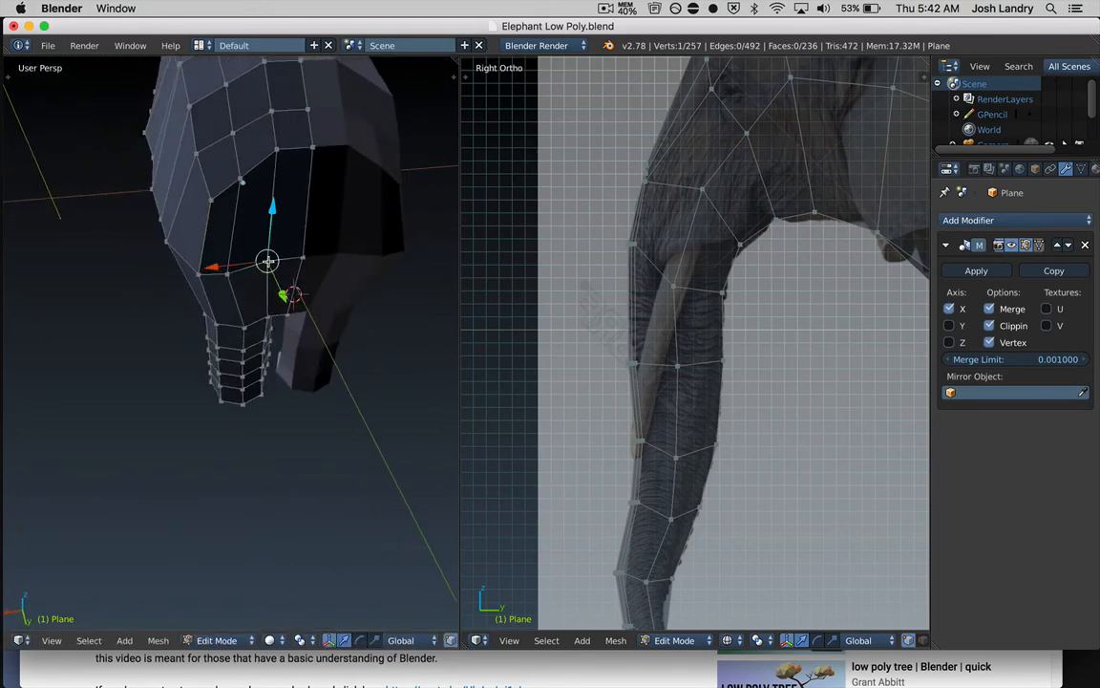
{"action": "right_click", "coordinate": [277, 148], "text": "shift"}
{"action": "middle_click_drag", "start_coordinate": [286, 283], "coordinate": [304, 295]}
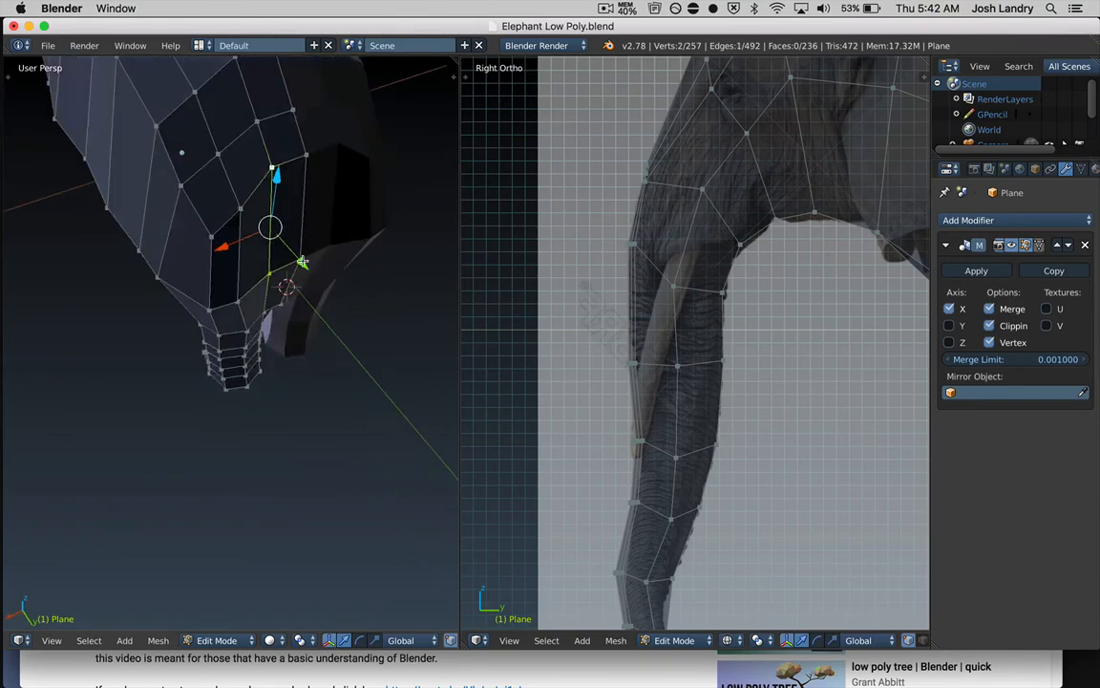
{"action": "left_click_drag", "start_coordinate": [301, 262], "coordinate": [311, 269]}
{"action": "scroll", "coordinate": [292, 322], "scroll_direction": "down", "scroll_amount": 4}
{"action": "middle_click_drag", "start_coordinate": [245, 341], "coordinate": [322, 305]}
{"action": "key", "text": "a"}
{"action": "scroll", "coordinate": [302, 316], "scroll_direction": "down", "scroll_amount": 2}
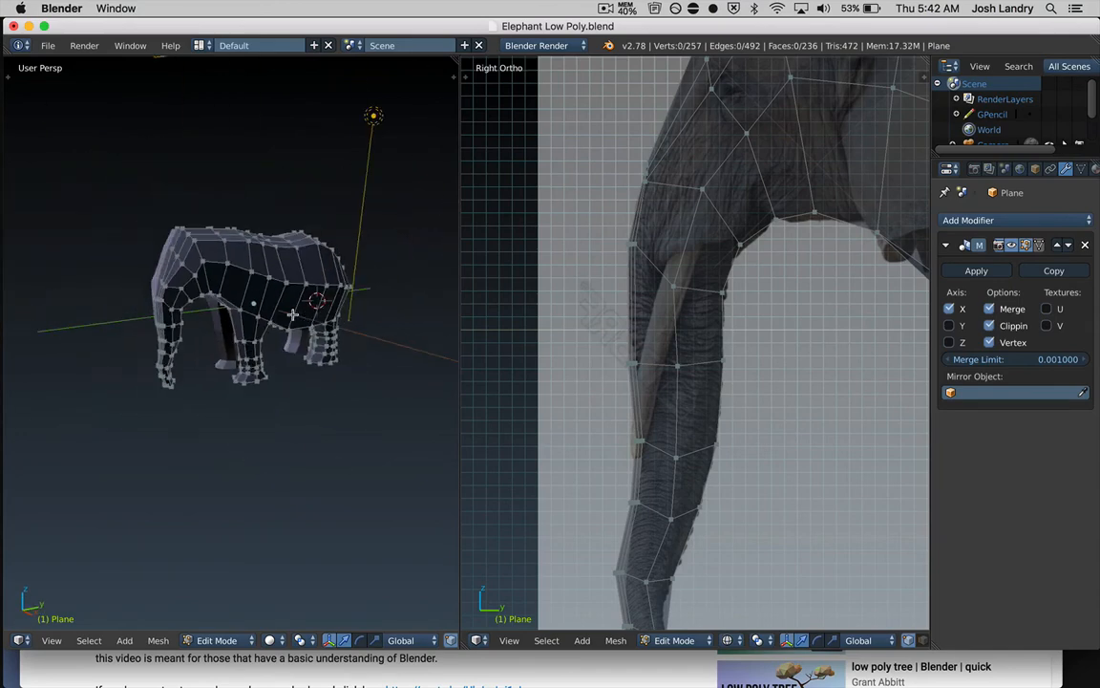
Examine the whole elephant mesh from the front and side, comparing its trunk, head and legs with the reference photo
{"action": "middle_click_drag", "start_coordinate": [236, 320], "coordinate": [329, 287], "text": "shift"}
{"action": "scroll", "coordinate": [654, 354], "scroll_direction": "down", "scroll_amount": 3}
{"action": "scroll", "coordinate": [654, 354], "scroll_direction": "down", "scroll_amount": 5}
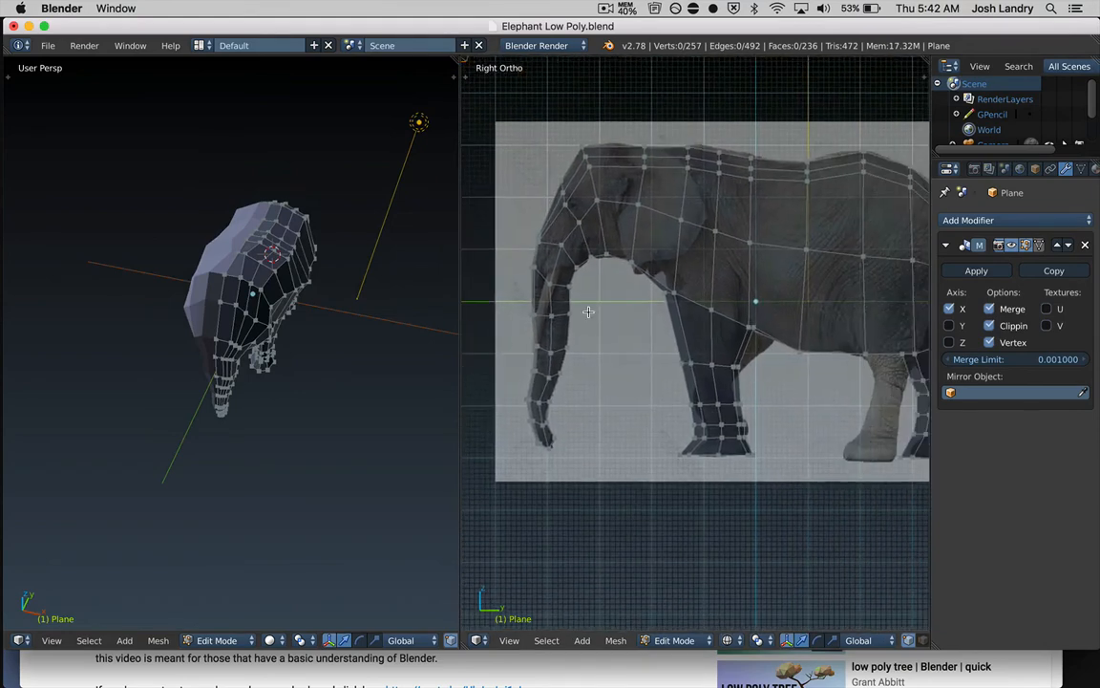
{"action": "middle_click_drag", "start_coordinate": [609, 326], "coordinate": [640, 307], "text": "shift"}
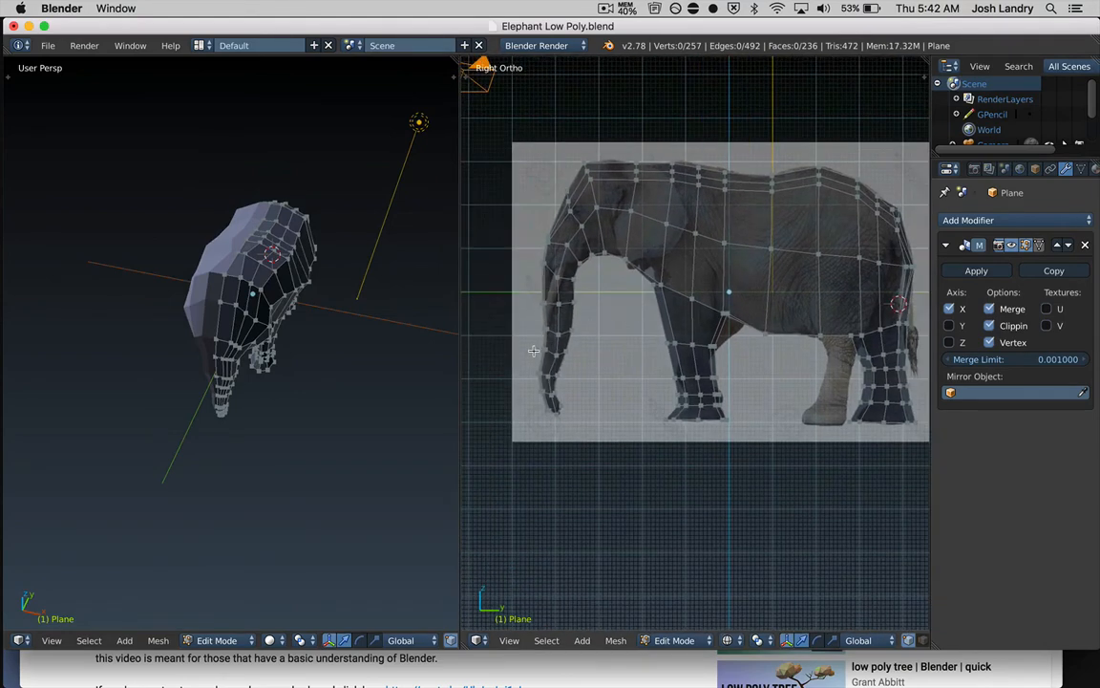
{"action": "scroll", "coordinate": [337, 341], "scroll_direction": "up", "scroll_amount": 3}
{"action": "middle_click_drag", "start_coordinate": [337, 341], "coordinate": [282, 312]}
{"action": "scroll", "coordinate": [755, 344], "scroll_direction": "up", "scroll_amount": 1}
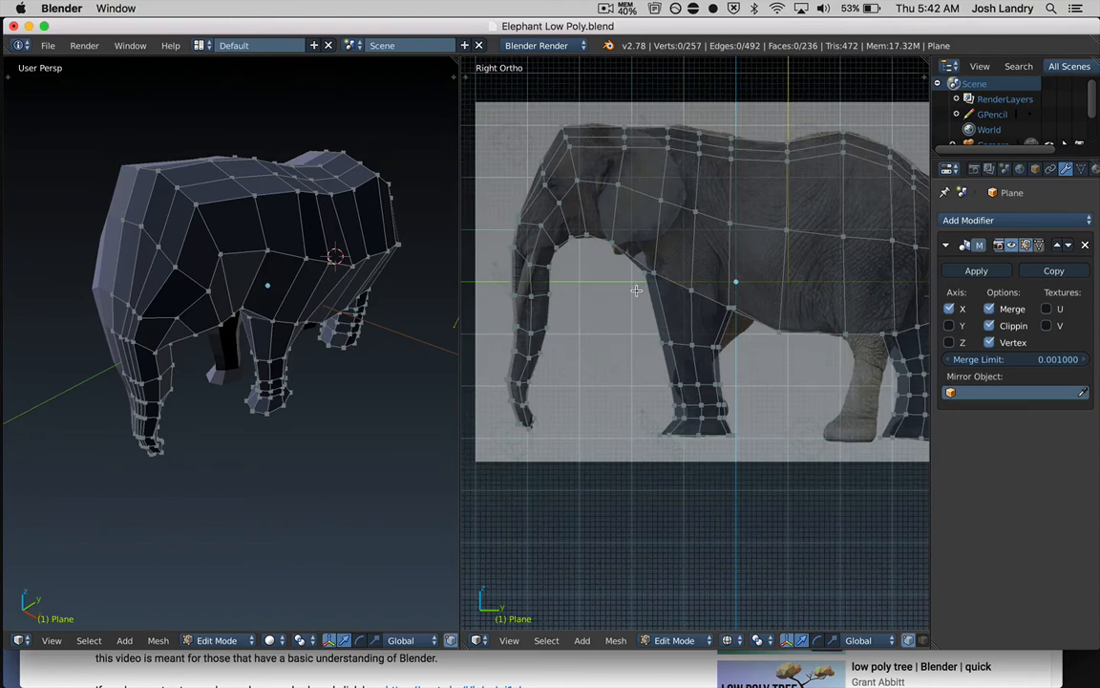
{"action": "middle_click_drag", "start_coordinate": [636, 289], "coordinate": [654, 287], "text": "shift"}
{"action": "middle_click_drag", "start_coordinate": [309, 290], "coordinate": [322, 313]}
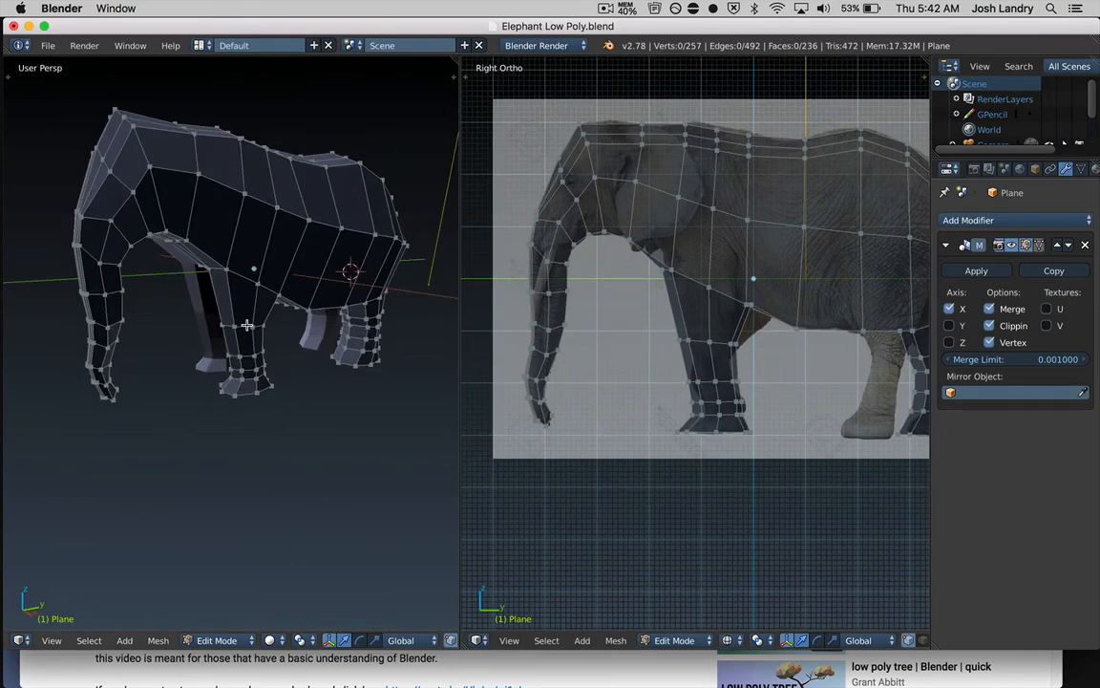
{"action": "middle_click_drag", "start_coordinate": [249, 342], "coordinate": [285, 350]}
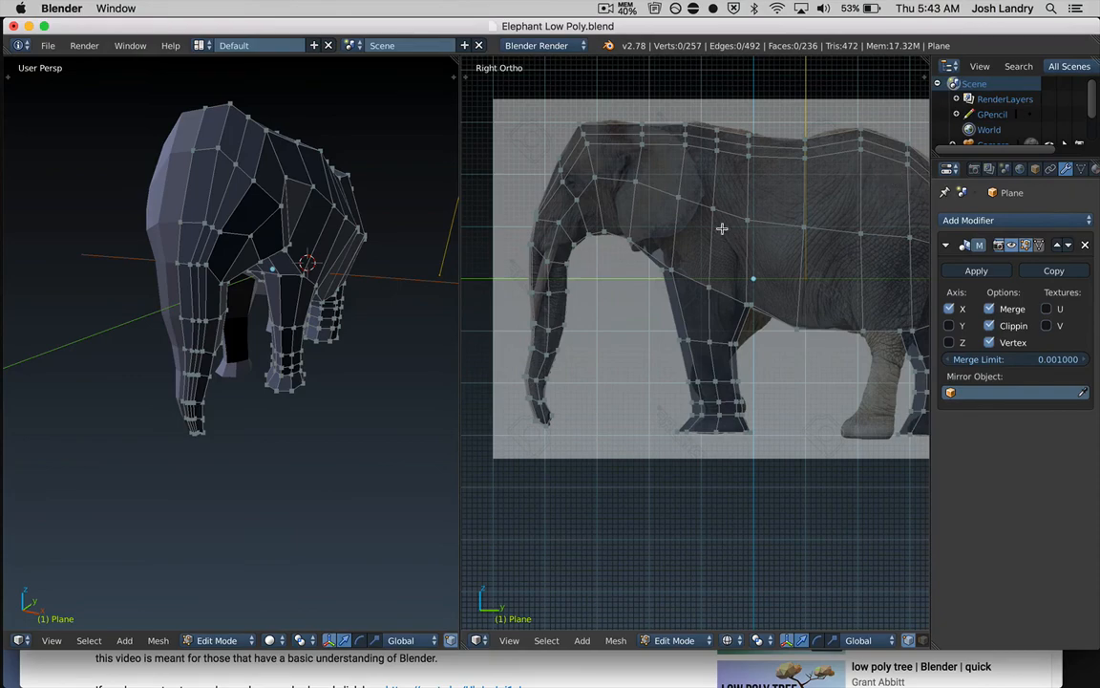
{"action": "middle_click_drag", "start_coordinate": [293, 299], "coordinate": [334, 348]}
{"action": "scroll", "coordinate": [306, 328], "scroll_direction": "up", "scroll_amount": 4}
{"action": "scroll", "coordinate": [306, 327], "scroll_direction": "down", "scroll_amount": 4}
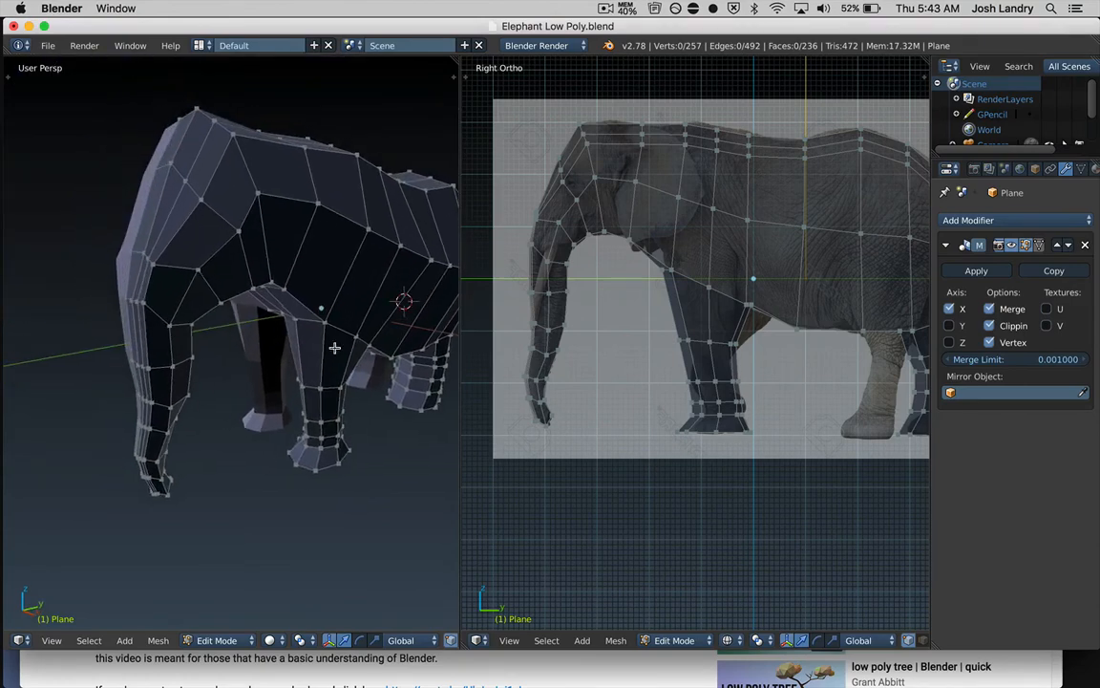